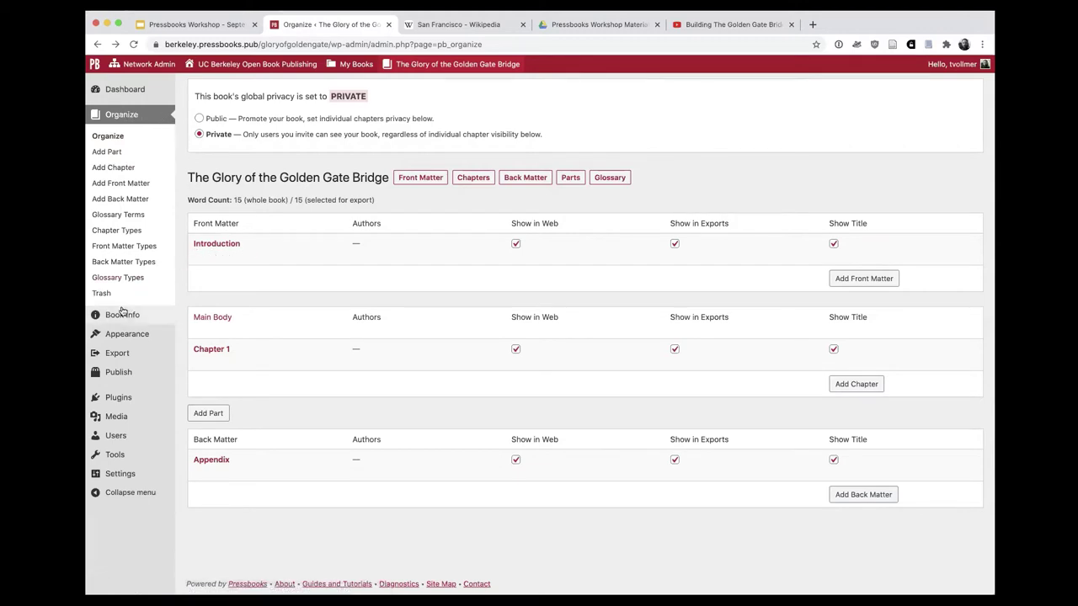
View the book's dashboard and open the Introduction front matter for editing from the Organize page
{"action": "mouse_move", "coordinate": [112, 320]}
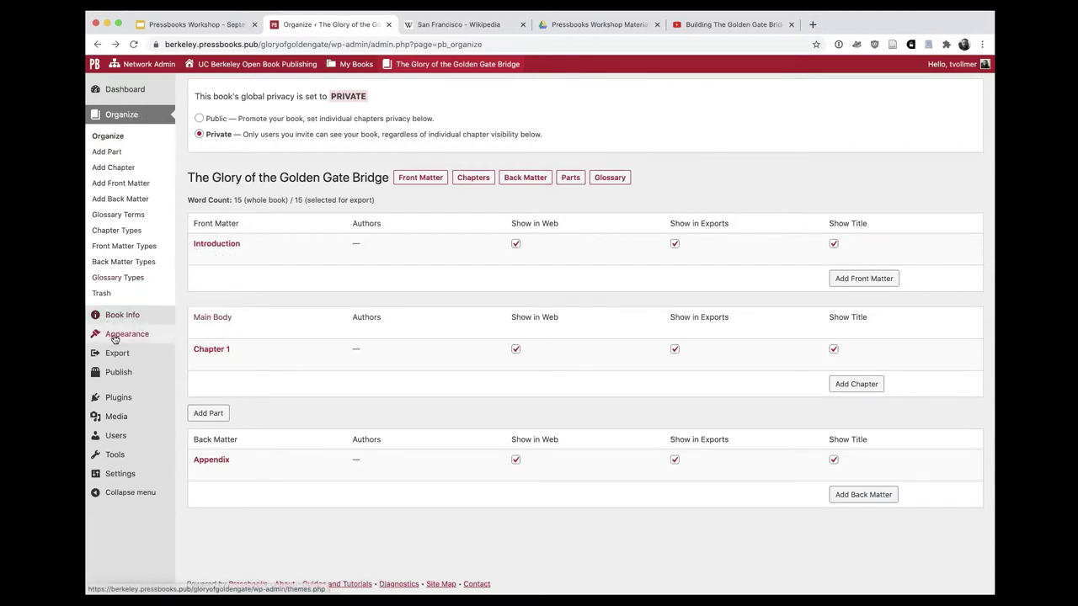
{"action": "mouse_move", "coordinate": [108, 358]}
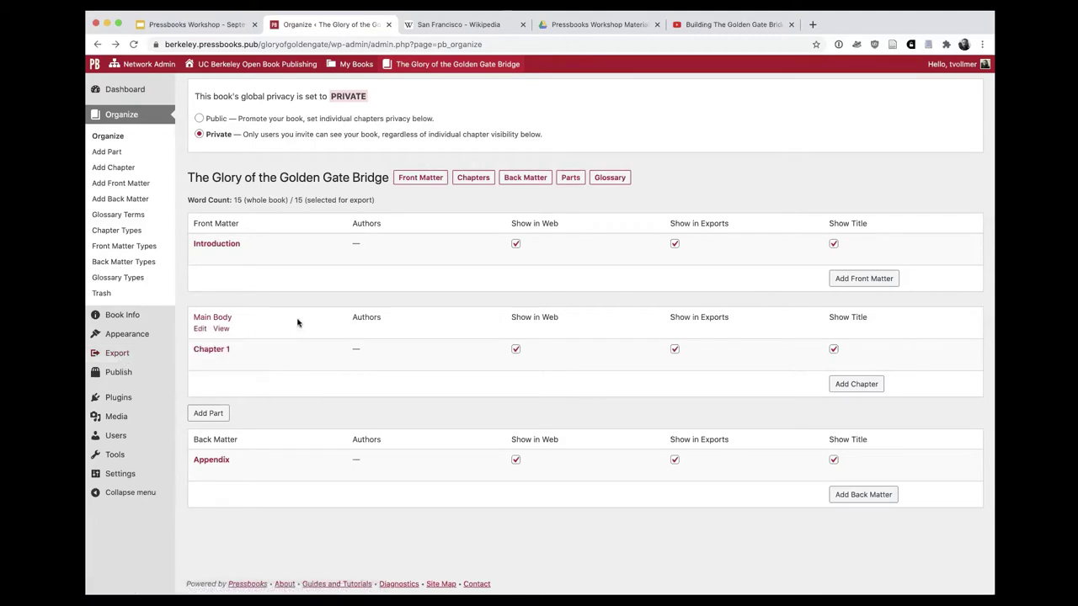
{"action": "left_click", "coordinate": [118, 91]}
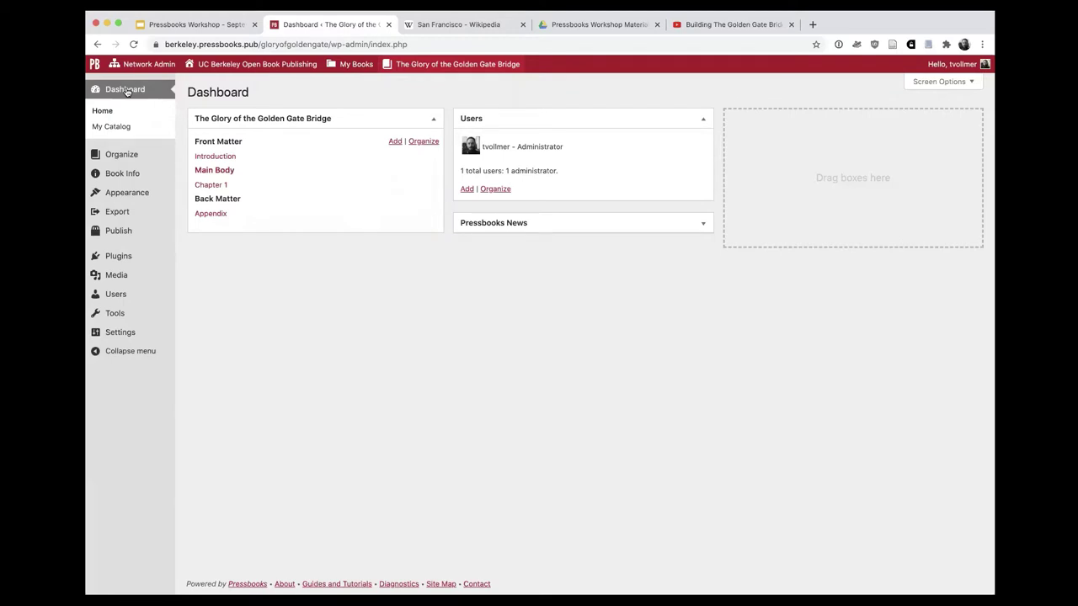
{"action": "left_click", "coordinate": [123, 156]}
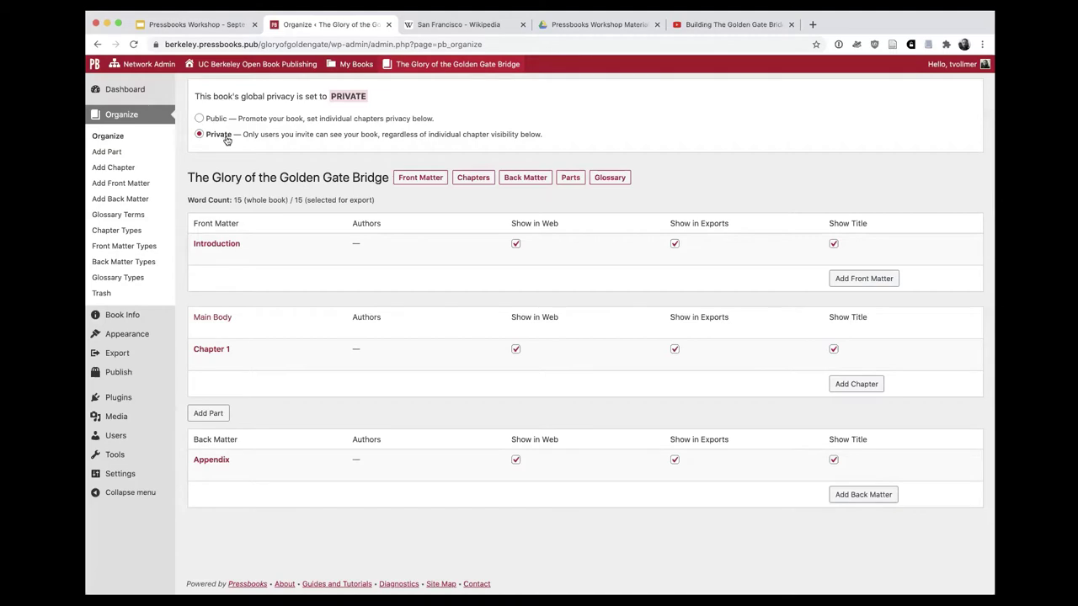
{"action": "mouse_move", "coordinate": [209, 244]}
{"action": "left_click", "coordinate": [211, 245]}
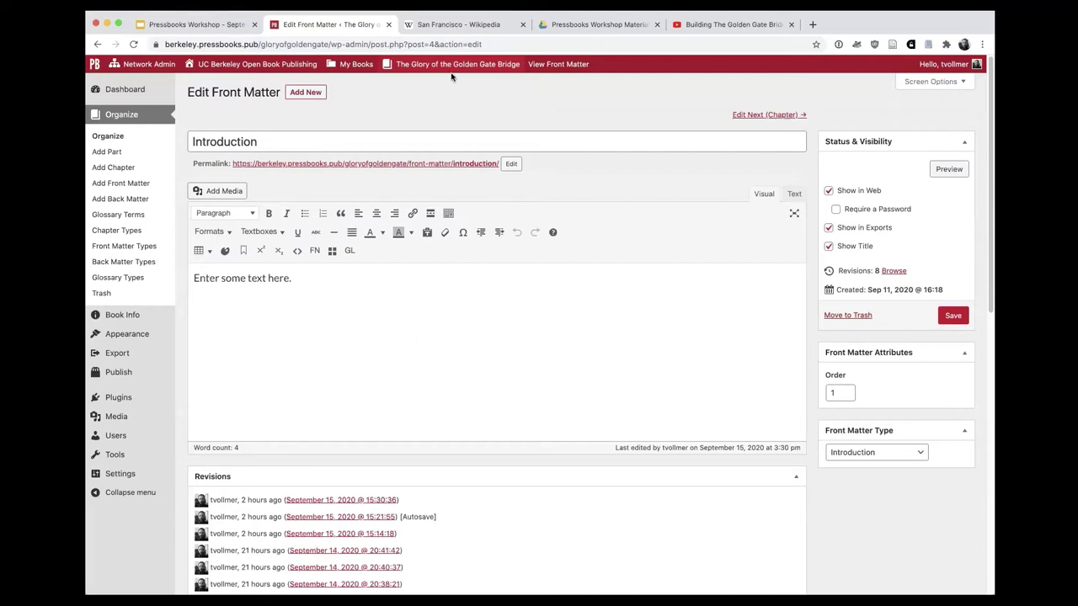
Visit the book's public home page in a new browser tab and return to the Introduction editor
{"action": "mouse_move", "coordinate": [419, 69]}
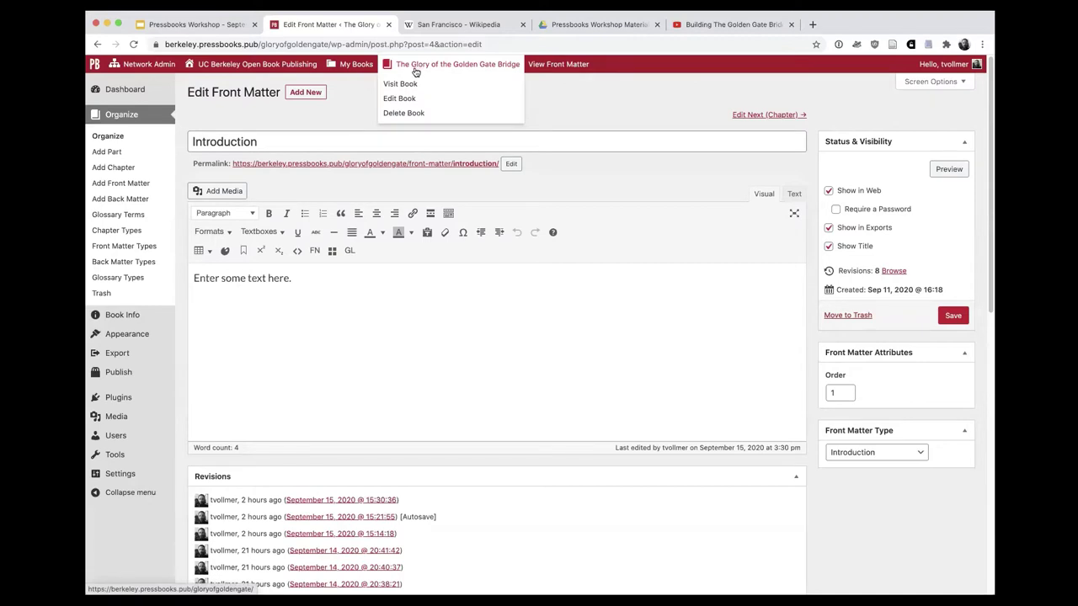
{"action": "right_click", "coordinate": [395, 88]}
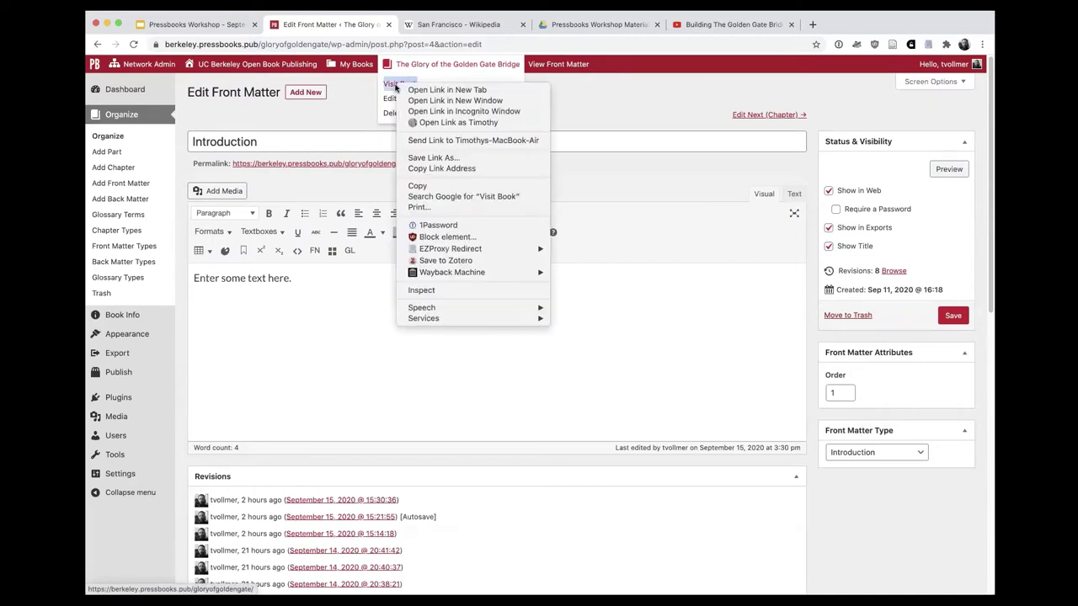
{"action": "left_click", "coordinate": [417, 88]}
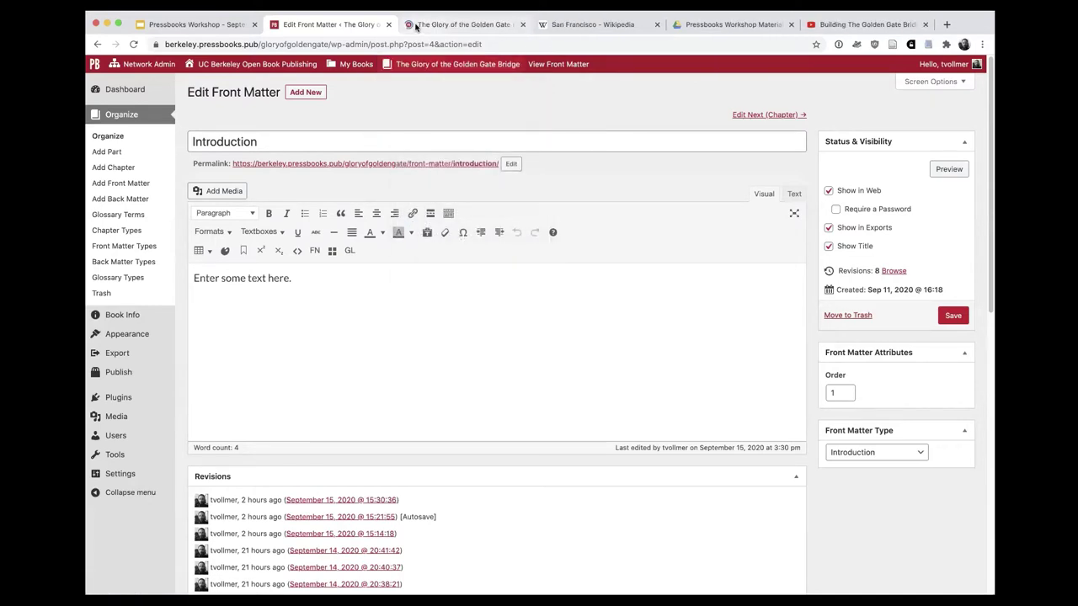
{"action": "left_click", "coordinate": [414, 26]}
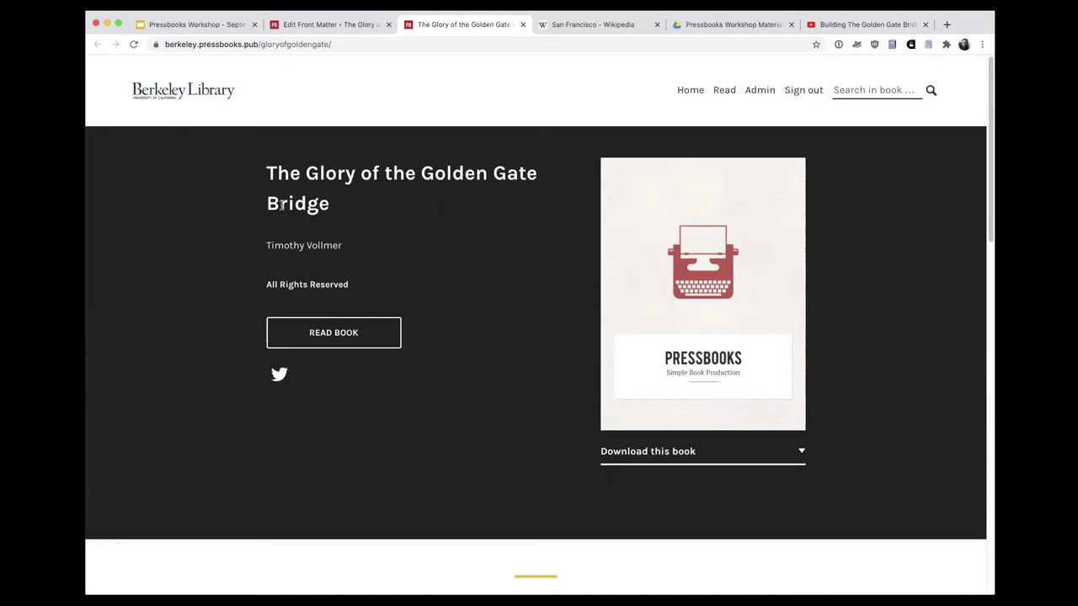
{"action": "left_click", "coordinate": [348, 25]}
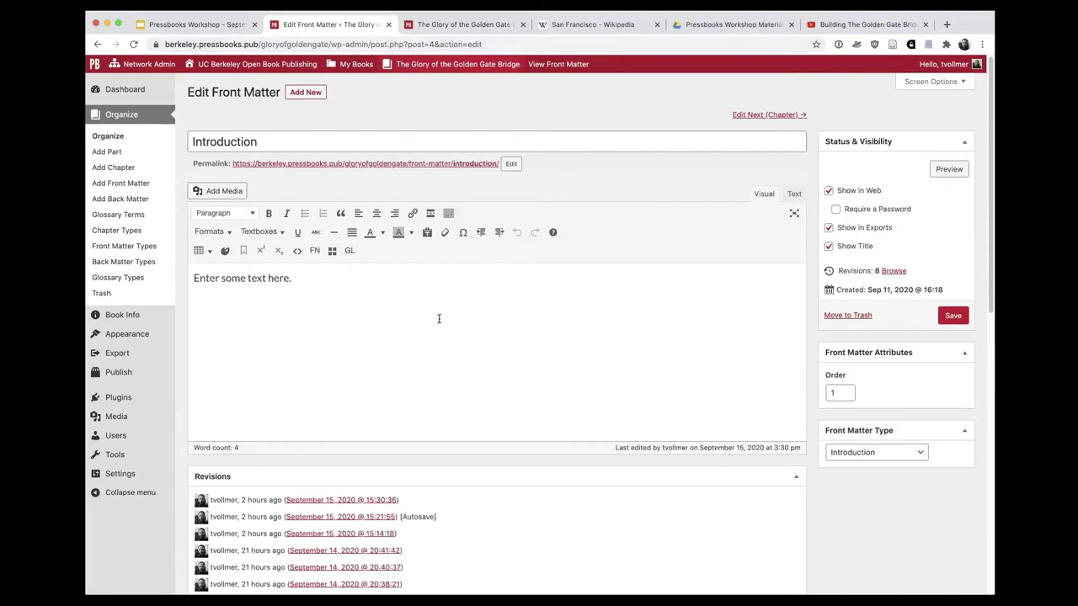
Preview the Introduction in a new browser tab and close both book viewing tabs
{"action": "right_click", "coordinate": [948, 170]}
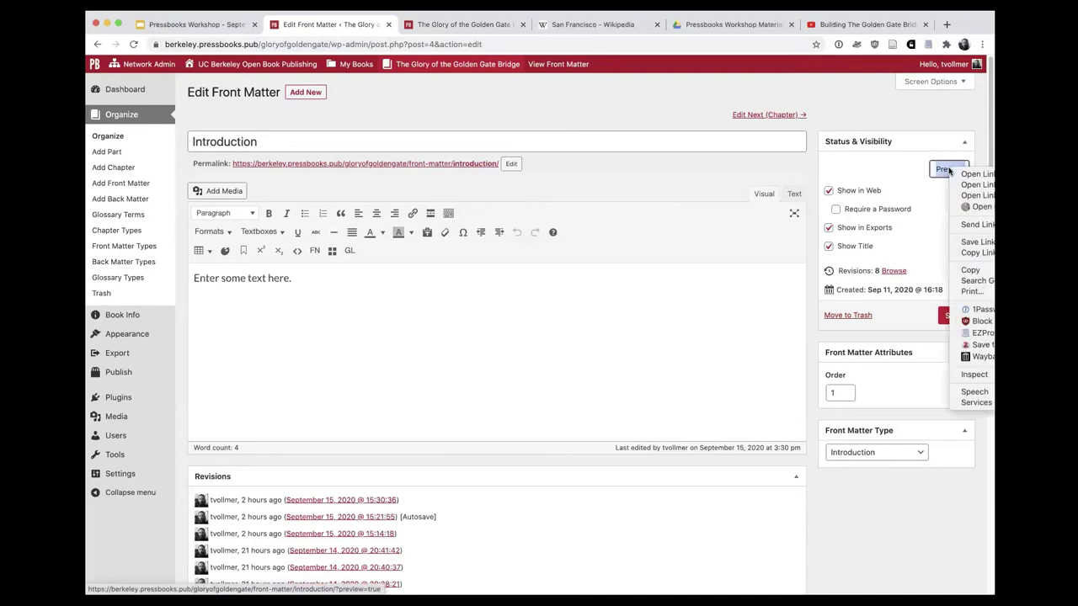
{"action": "left_click", "coordinate": [945, 172]}
{"action": "left_click", "coordinate": [944, 172]}
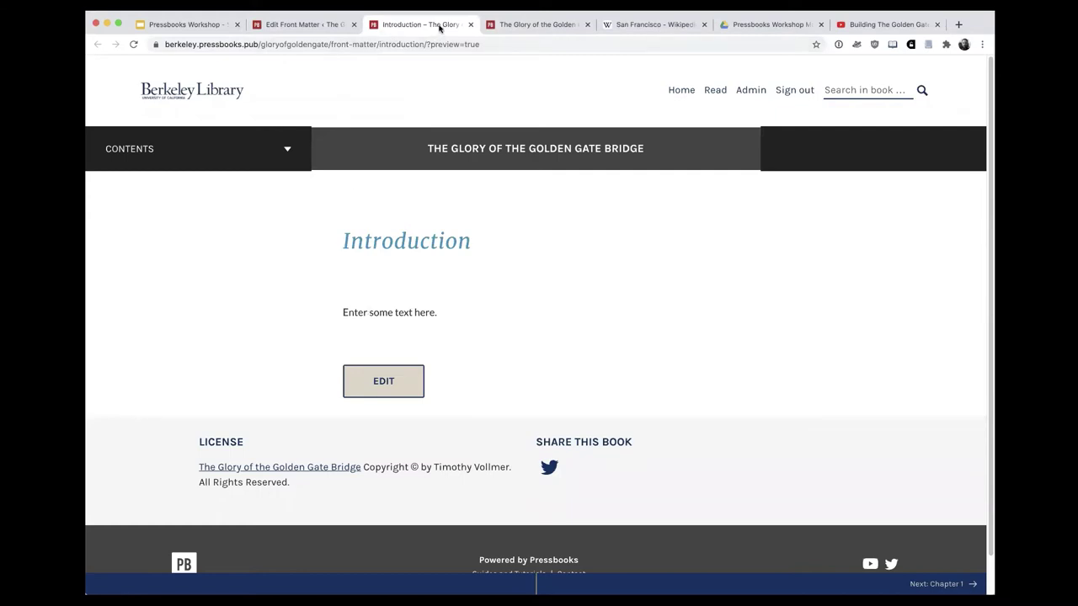
{"action": "left_click", "coordinate": [469, 24]}
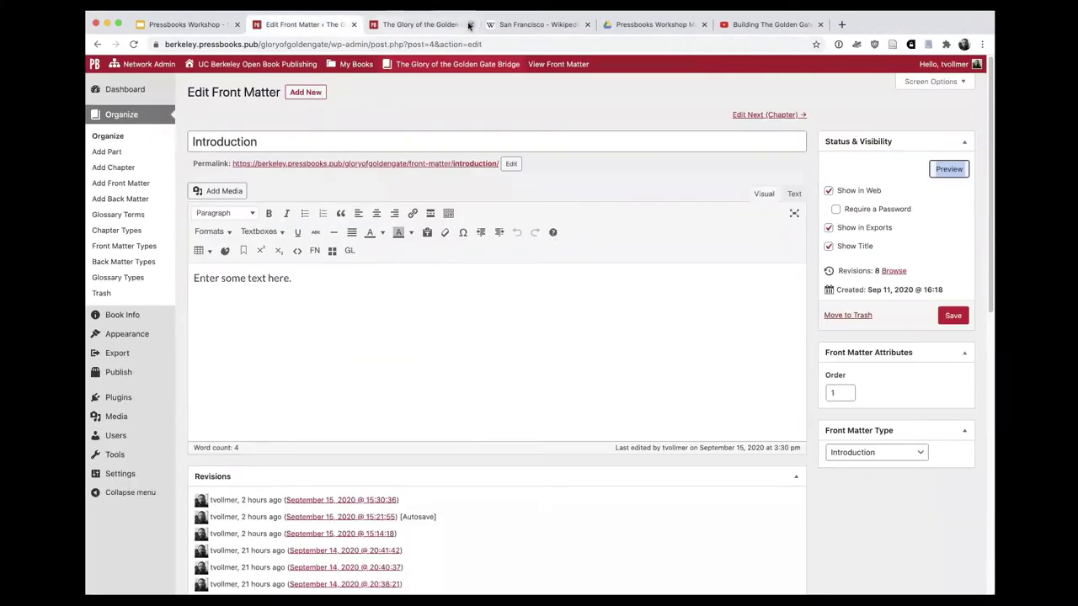
{"action": "left_click", "coordinate": [469, 25]}
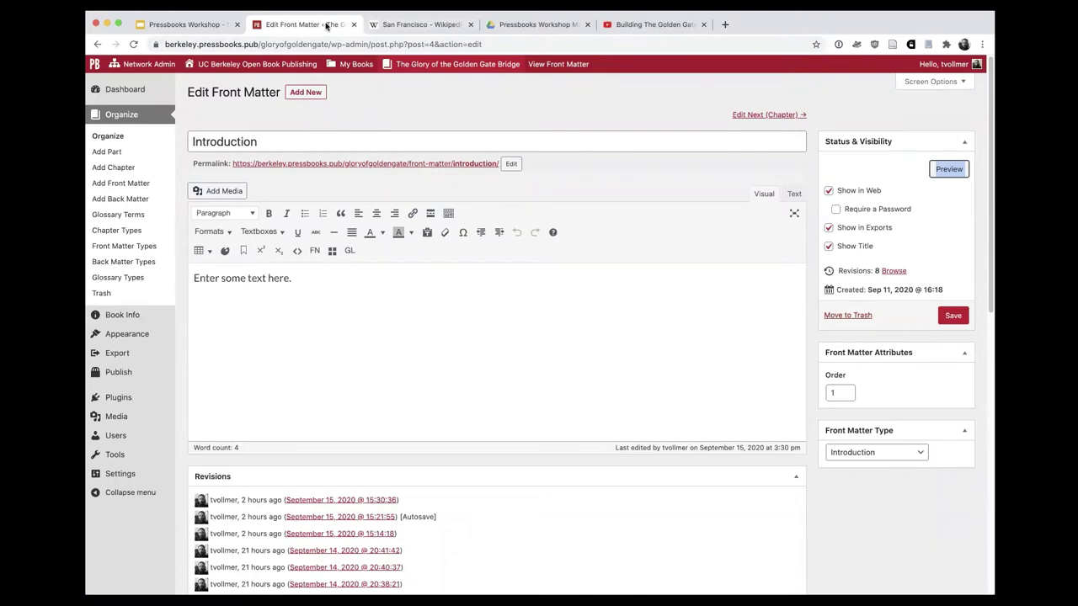
{"action": "left_click", "coordinate": [652, 291]}
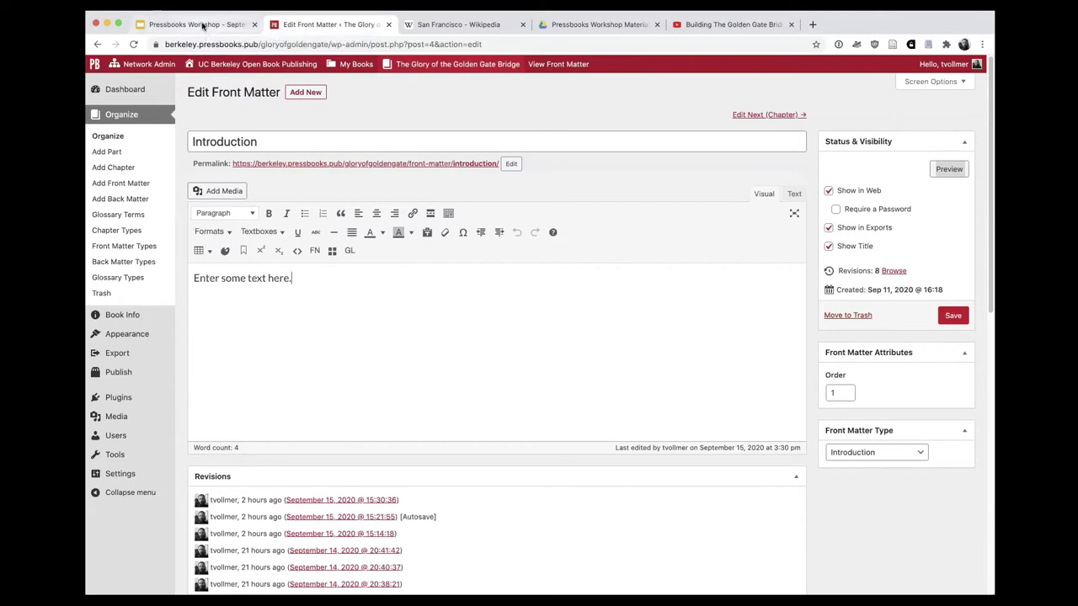
Switch to the Pressbooks Workshop slides in Google Slides and show the "7 basic things" slide
{"action": "left_click", "coordinate": [202, 26]}
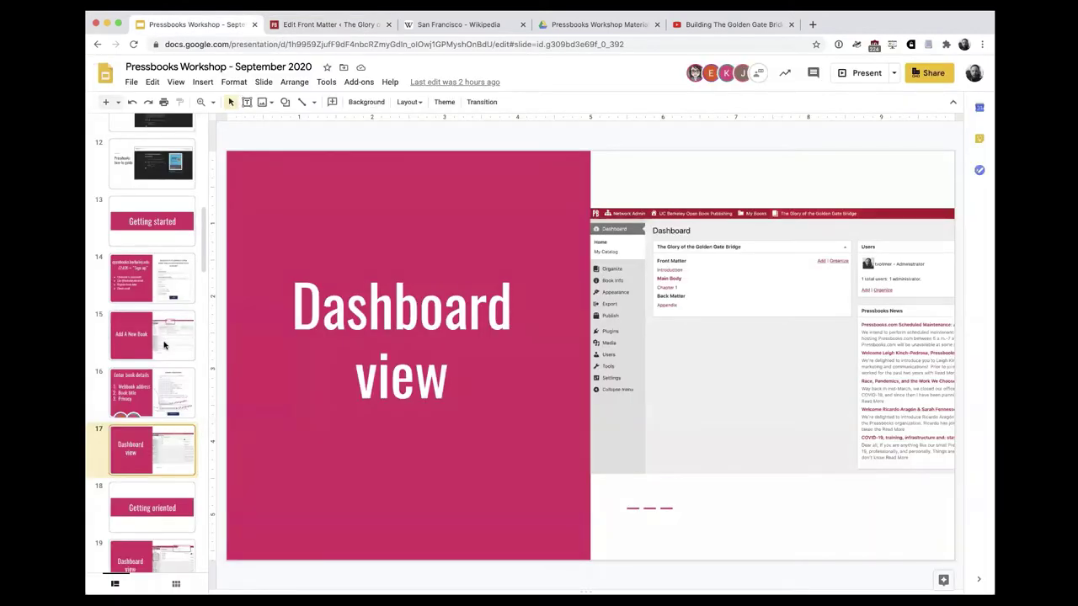
{"action": "scroll", "coordinate": [164, 345], "scroll_direction": "down", "scroll_amount": 10}
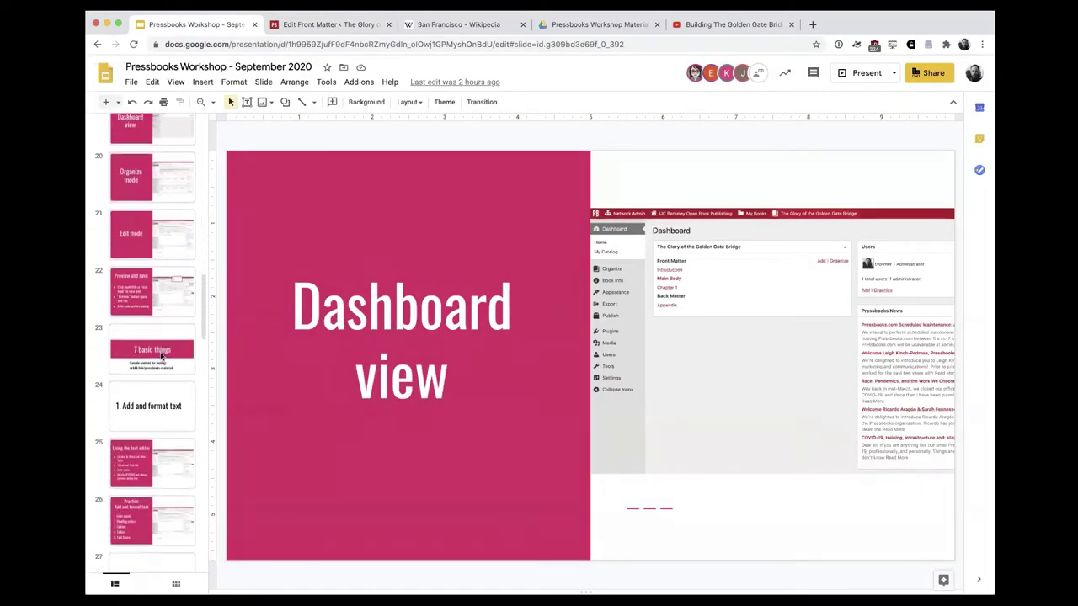
{"action": "left_click", "coordinate": [160, 356]}
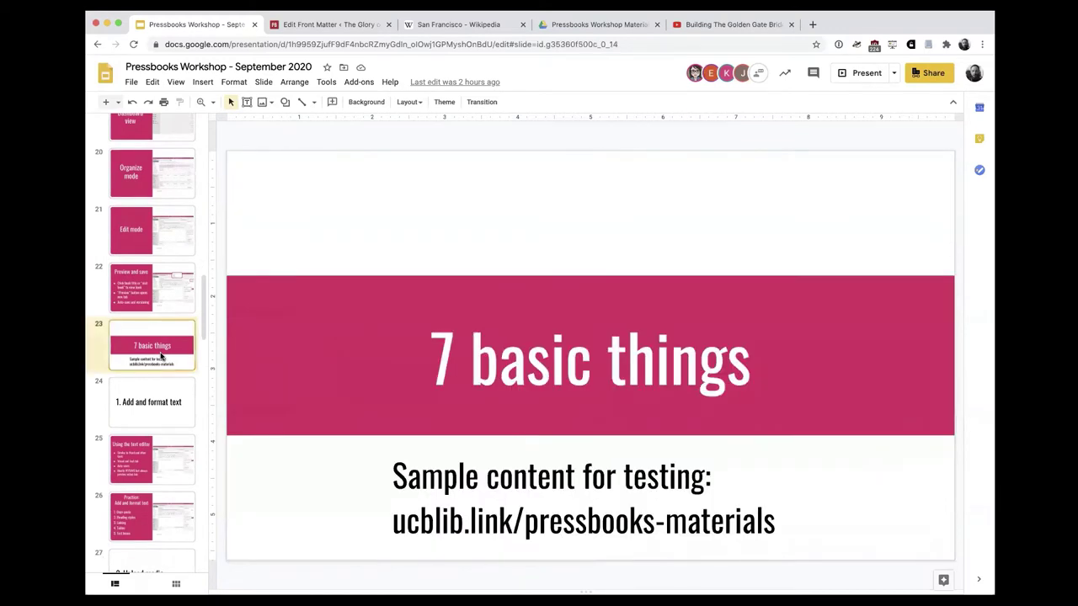
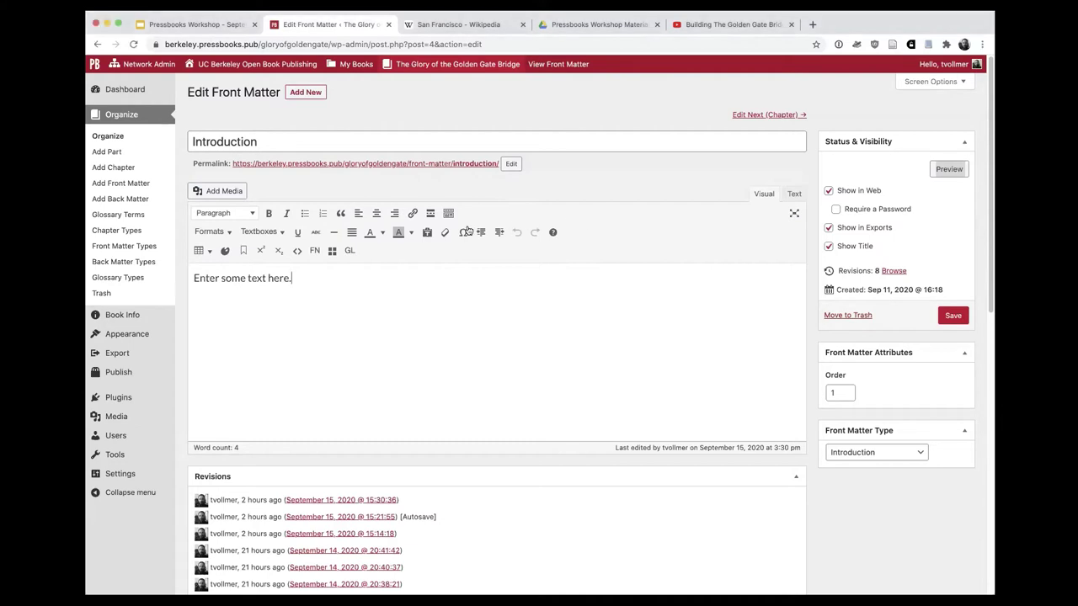
Replace the Introduction's placeholder text in Pressbooks with the sample paragraph starting "The Golden Gate Bridge is a suspension bridge" and save it
{"action": "triple_click", "coordinate": [376, 306]}
{"action": "type", "text": "The Golden Gate Bridge is a suspension bridge spanning the Golden Gate, the one-mile-wide (1.6 km) strait connecting San Francisco Bay and the Pacific Ocean. The structure links the U.S. city of San Francisco, California—the northern tip of the San Francisco Peninsula—to Marin County, carrying both U.S. Route 101 and California State Route 1 across the strait. The bridge is one of the most internationally recognized symbols of San Francisco and California. It was initially designed by engineer Joseph Strauss in 1917. It has been declared one of the Wonders of the Modern World by the American Society of Civil Engineers. The Frommer's travel guide describes the Golden Gate Bridge as \"possibly the most beautiful, certainly the most photographed, bridge in the world.\" At the time of its opening in 1937, it was both the longest and the tallest suspension bridge in the world, with a main span of 4,200 feet (1,280 m) and a total height of 746 feet (227 m)."}
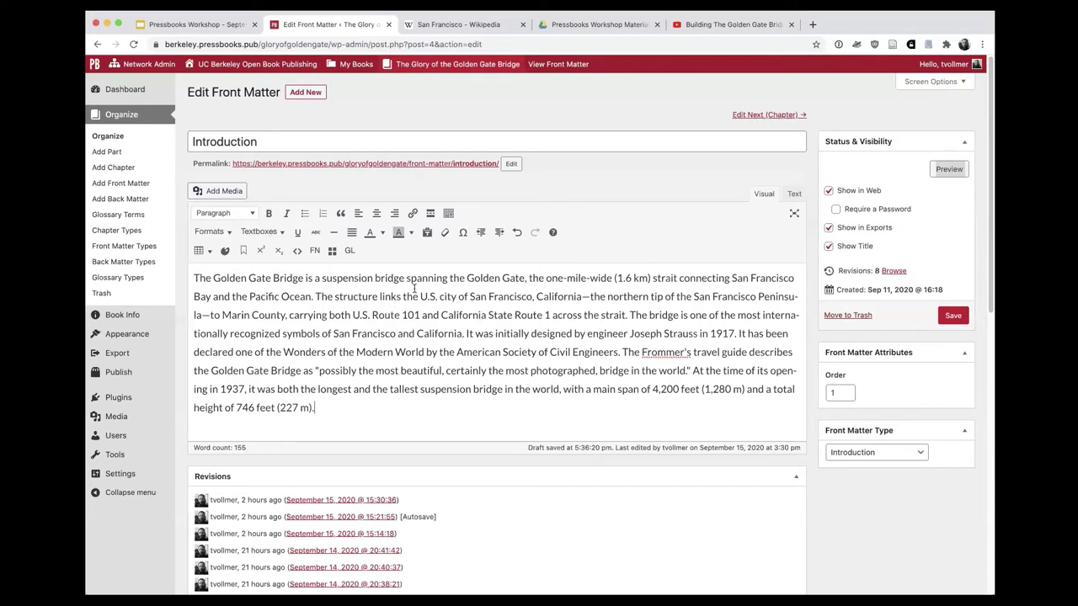
{"action": "left_click", "coordinate": [948, 315]}
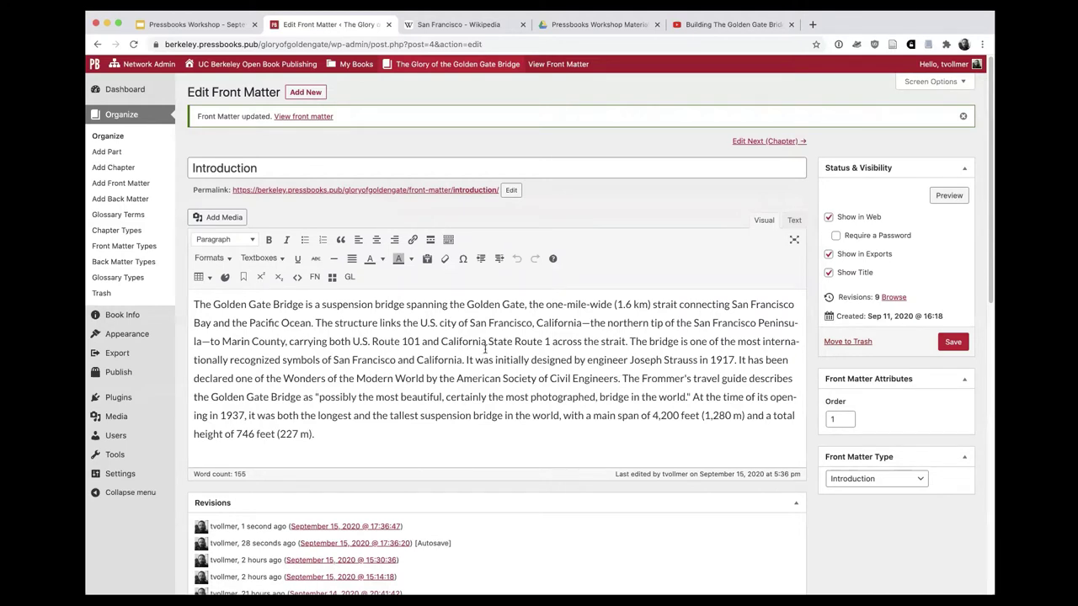
Preview the saved Introduction text in a separate tab and return to the front matter editor
{"action": "left_click", "coordinate": [948, 195]}
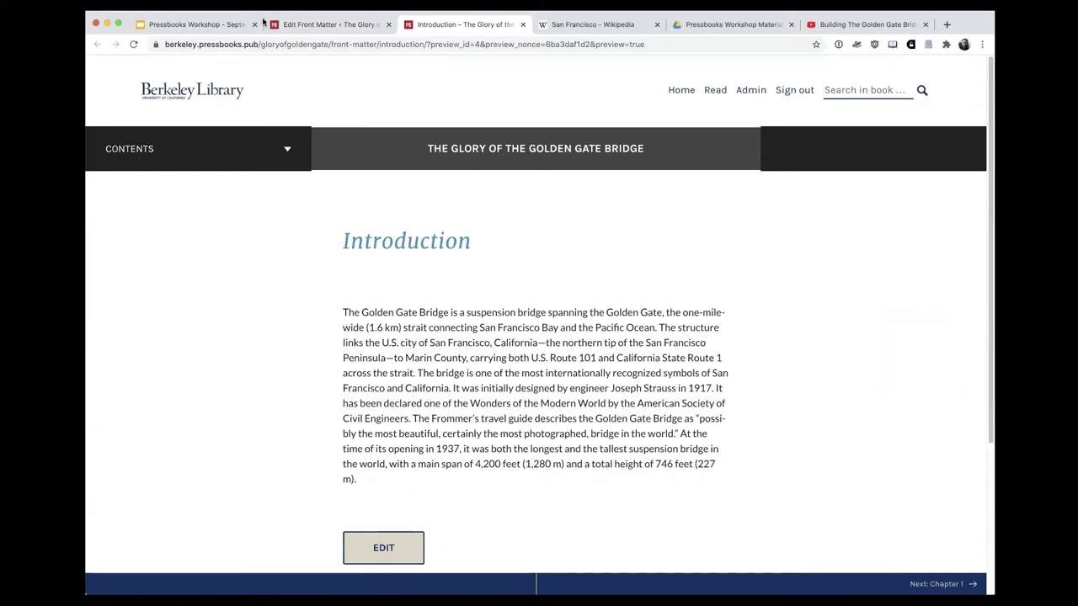
{"action": "left_click", "coordinate": [313, 24]}
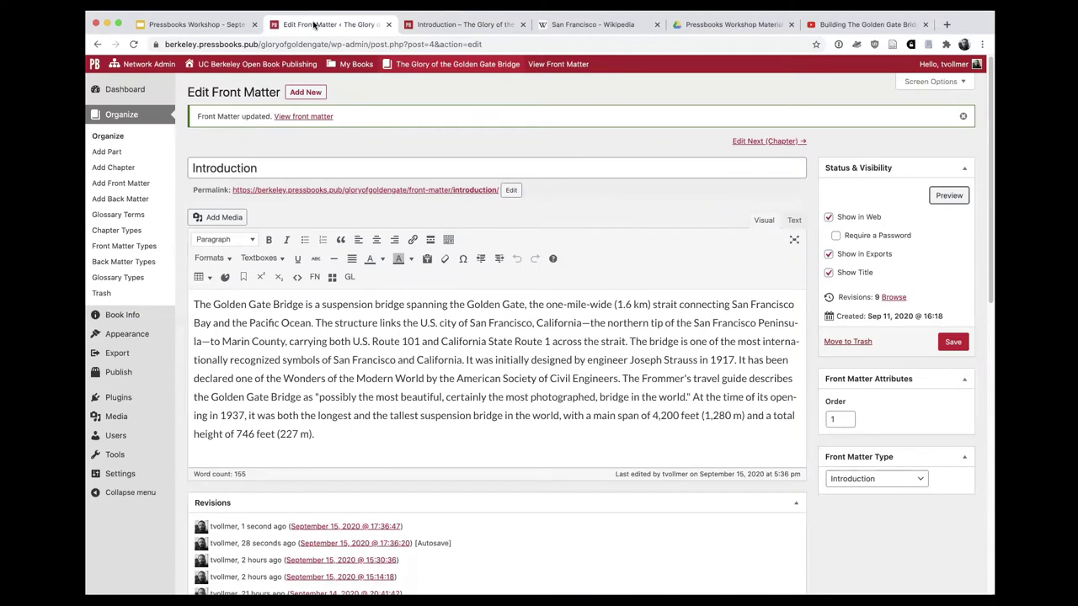
{"action": "mouse_move", "coordinate": [316, 69]}
Copy the web address of the San Francisco article on Wikipedia and return to the Introduction editor
{"action": "left_click", "coordinate": [604, 33]}
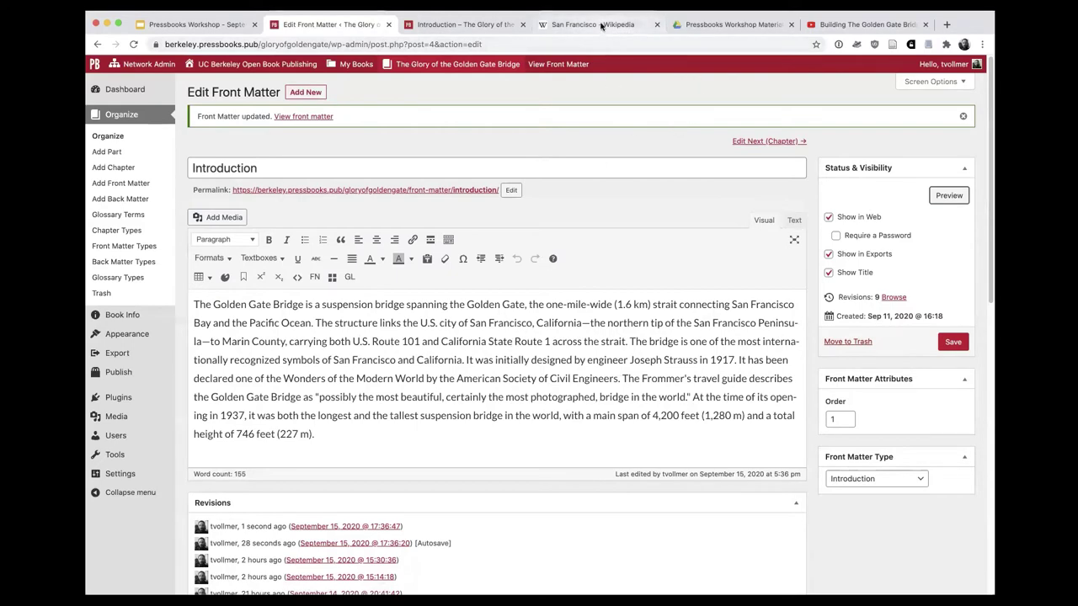
{"action": "left_click", "coordinate": [450, 40]}
{"action": "key", "text": "super+c"}
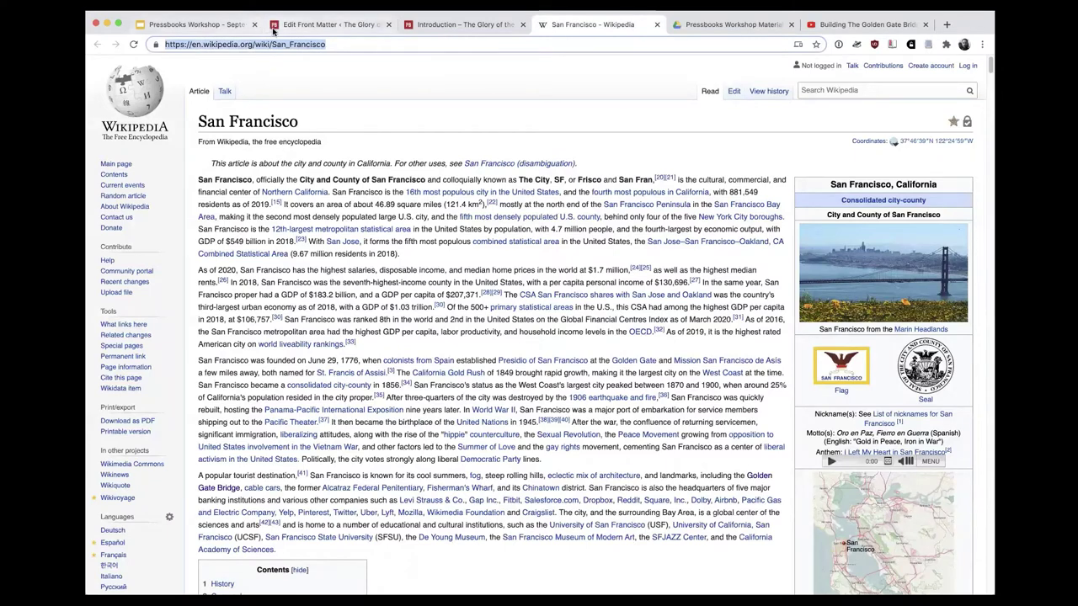
{"action": "left_click", "coordinate": [299, 29]}
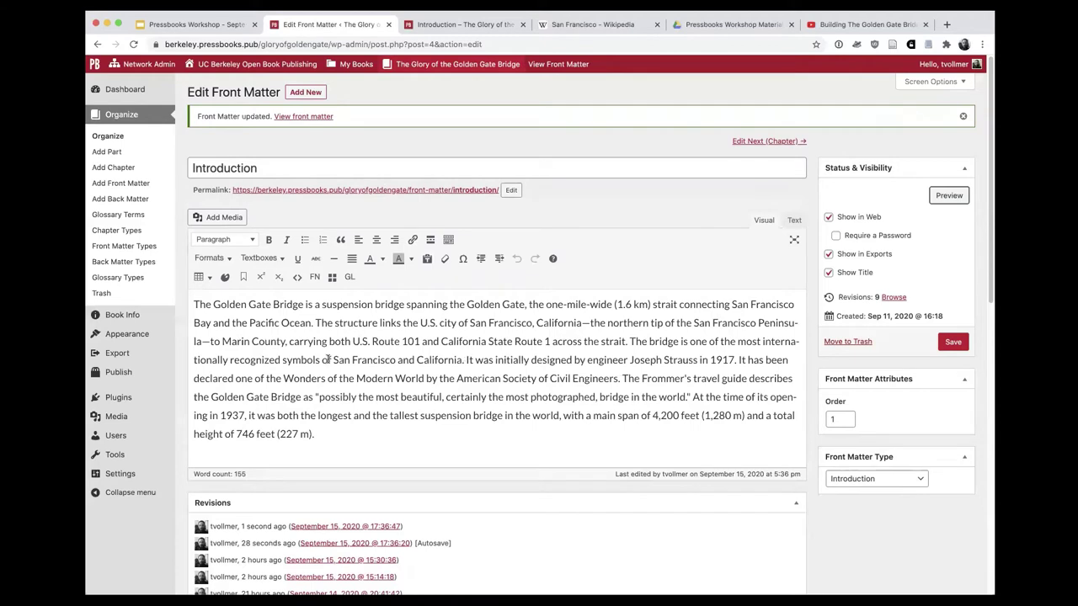
{"action": "left_click_drag", "start_coordinate": [334, 359], "coordinate": [392, 358]}
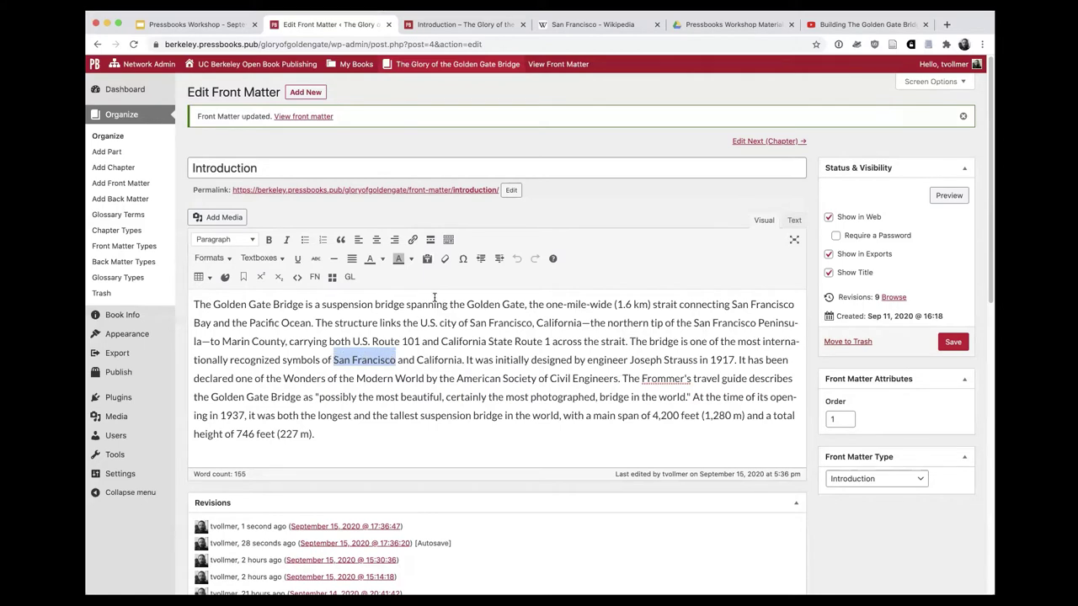
{"action": "left_click", "coordinate": [412, 240]}
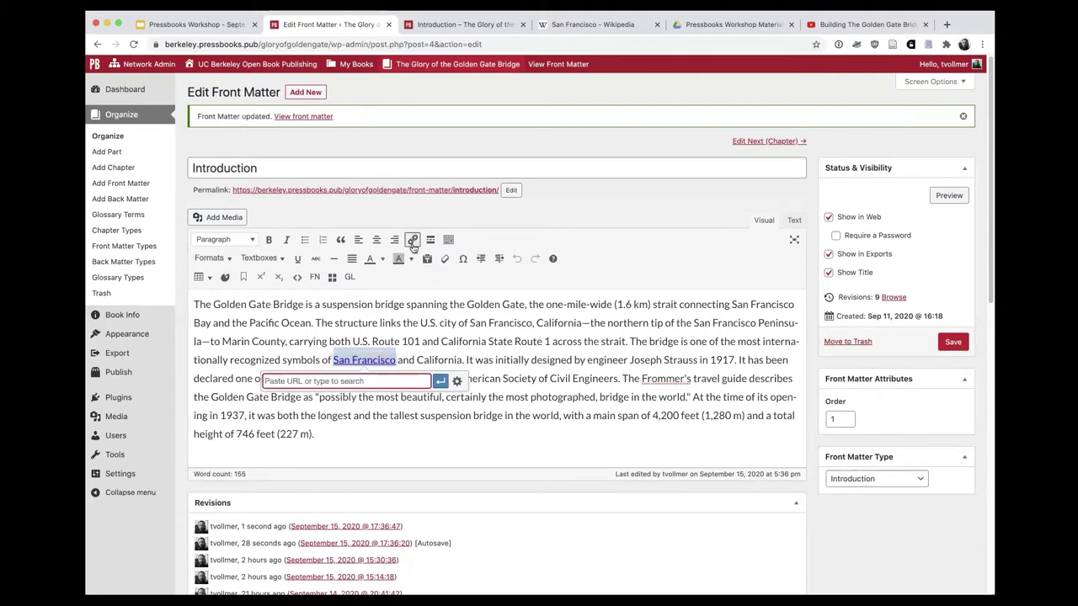
{"action": "key", "text": "super+v"}
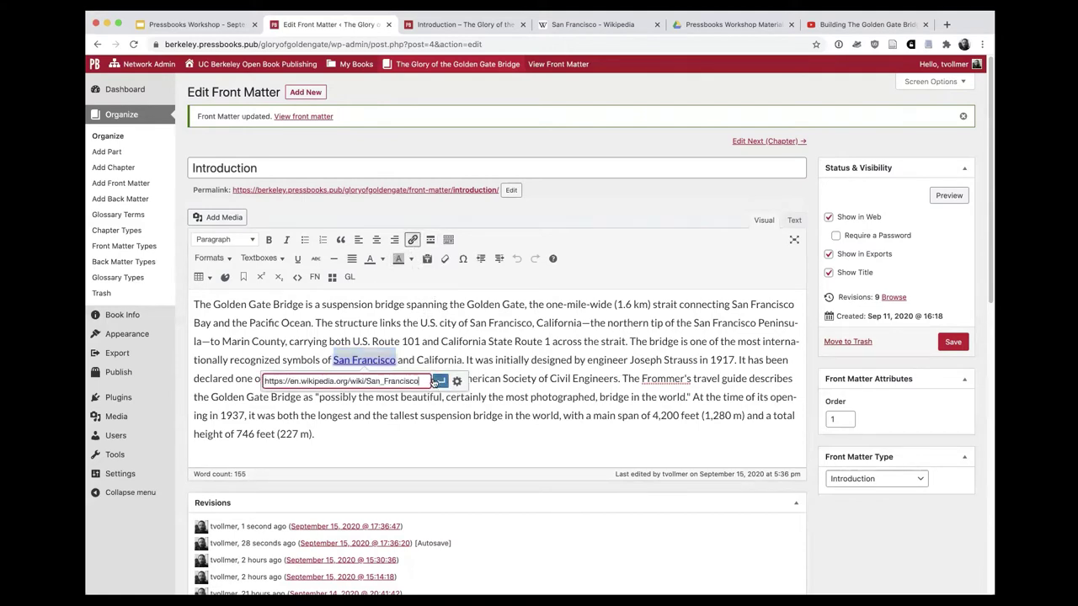
{"action": "left_click", "coordinate": [438, 382]}
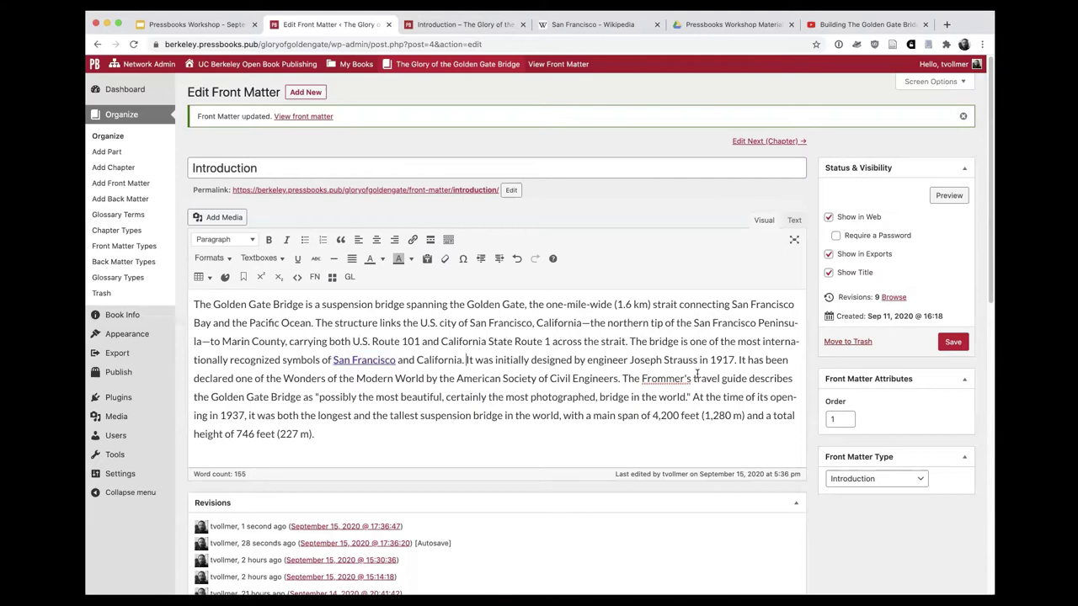
Save the Introduction and check the San Francisco link in the page preview
{"action": "left_click", "coordinate": [952, 342]}
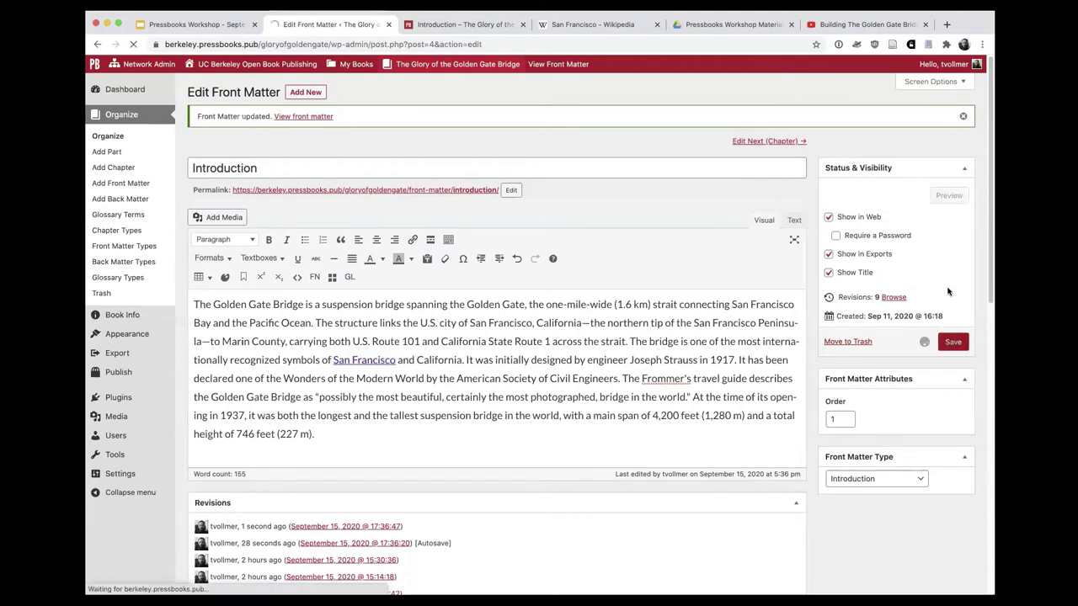
{"action": "left_click", "coordinate": [949, 196]}
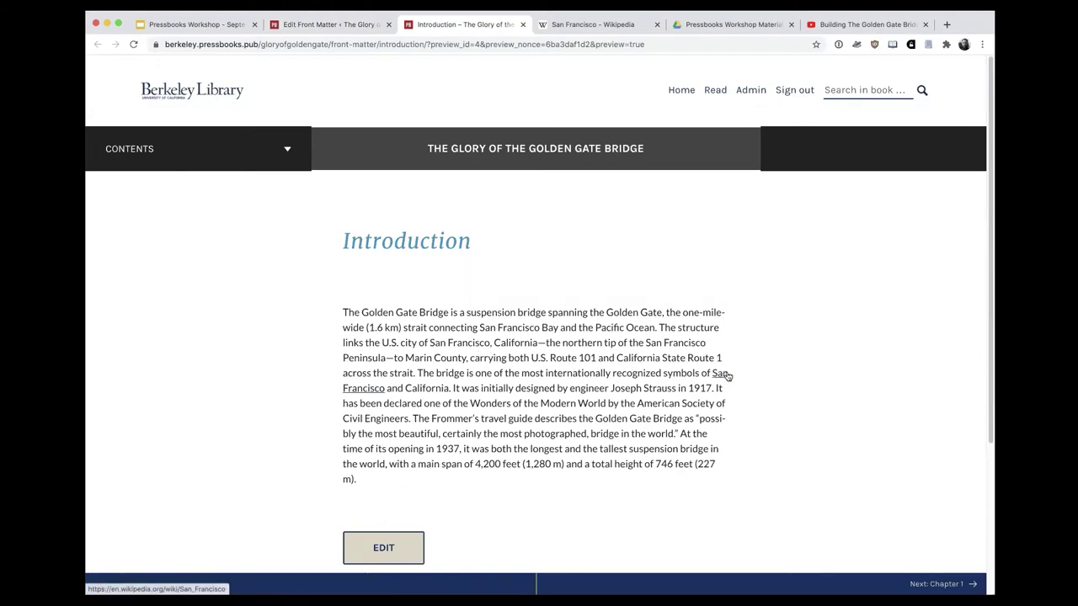
{"action": "left_click", "coordinate": [324, 25]}
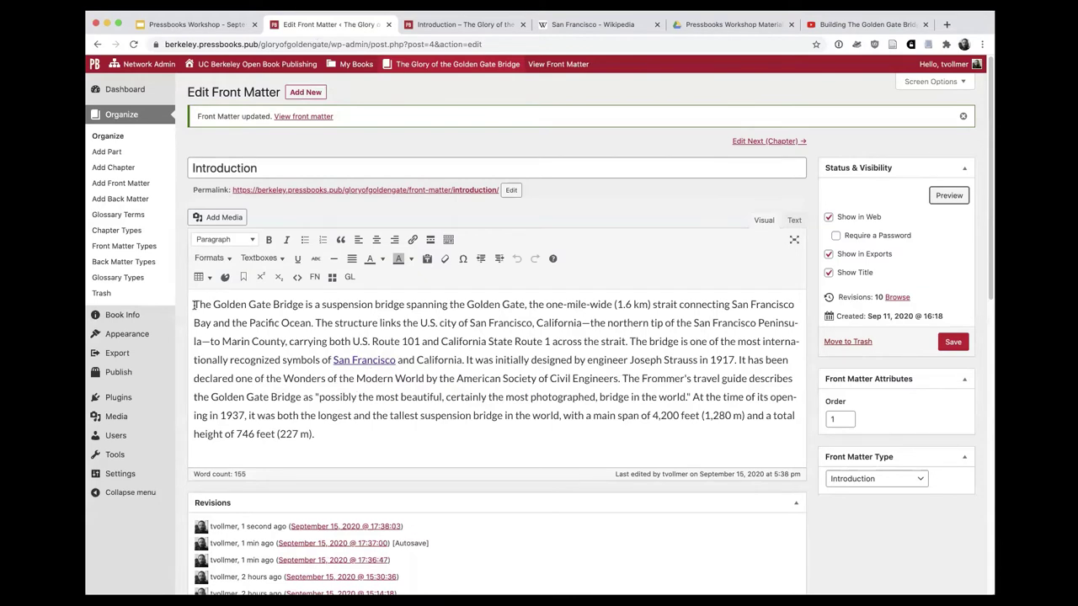
Add the line "Overview" above the Introduction's opening paragraph and format it as Heading 2
{"action": "left_click", "coordinate": [195, 304]}
{"action": "key", "text": "Return"}
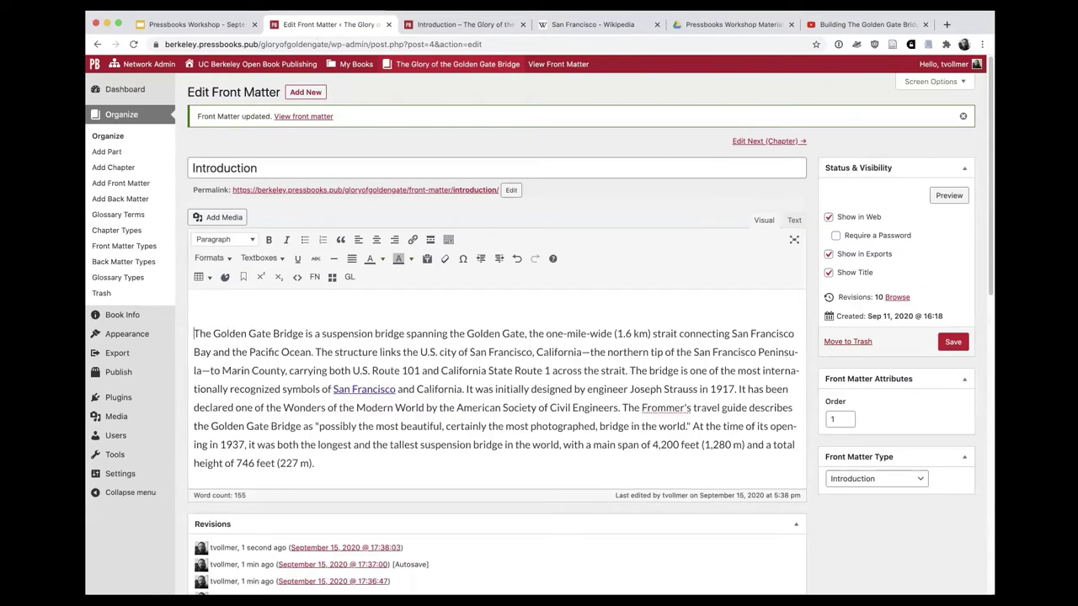
{"action": "type", "text": "Overview"}
{"action": "double_click", "coordinate": [196, 307]}
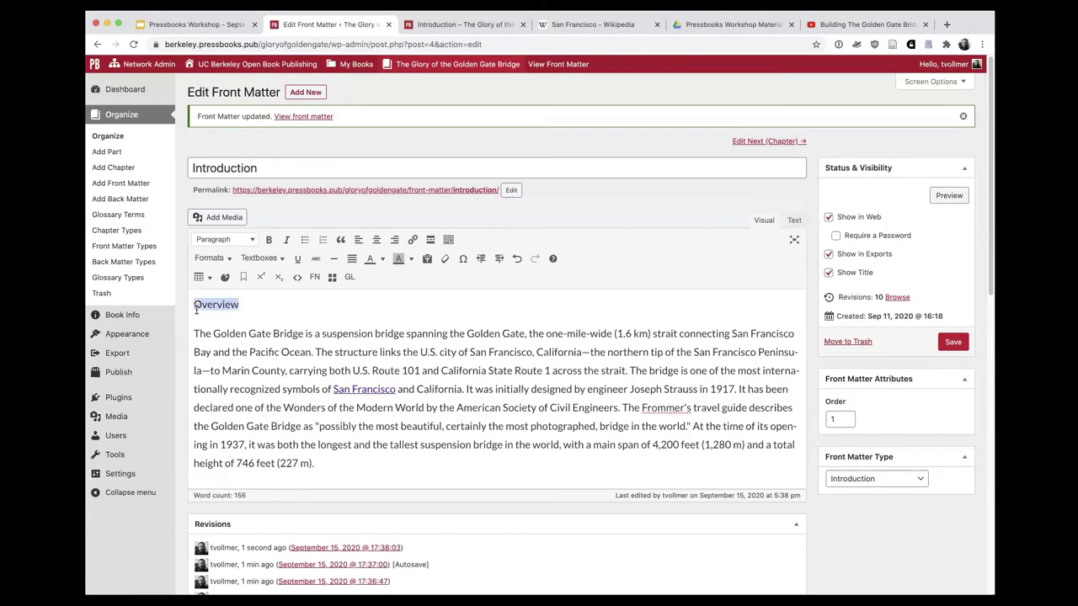
{"action": "left_click", "coordinate": [253, 241]}
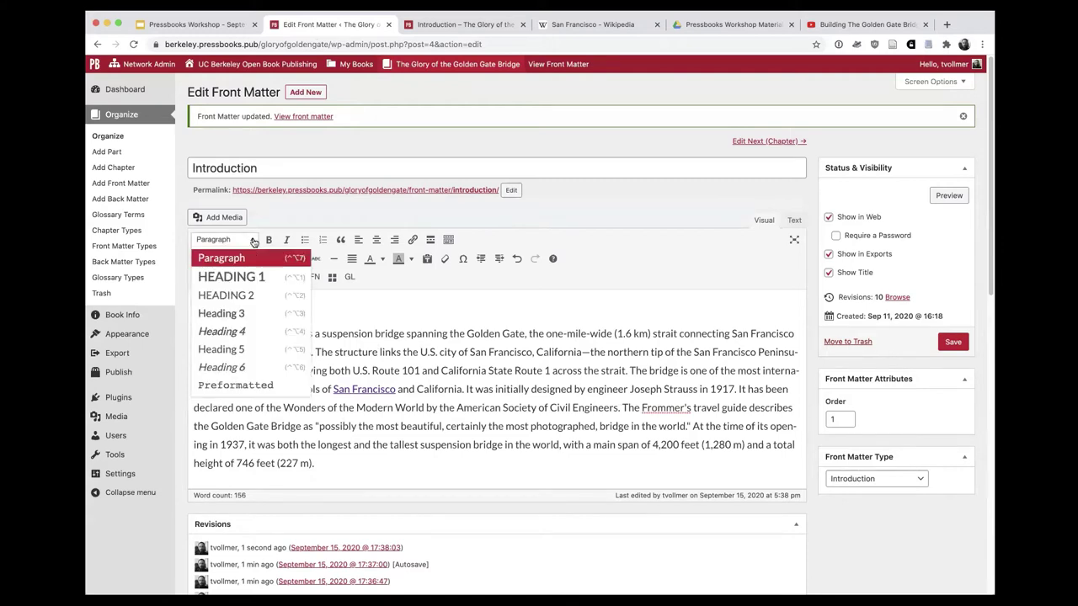
{"action": "left_click", "coordinate": [230, 297]}
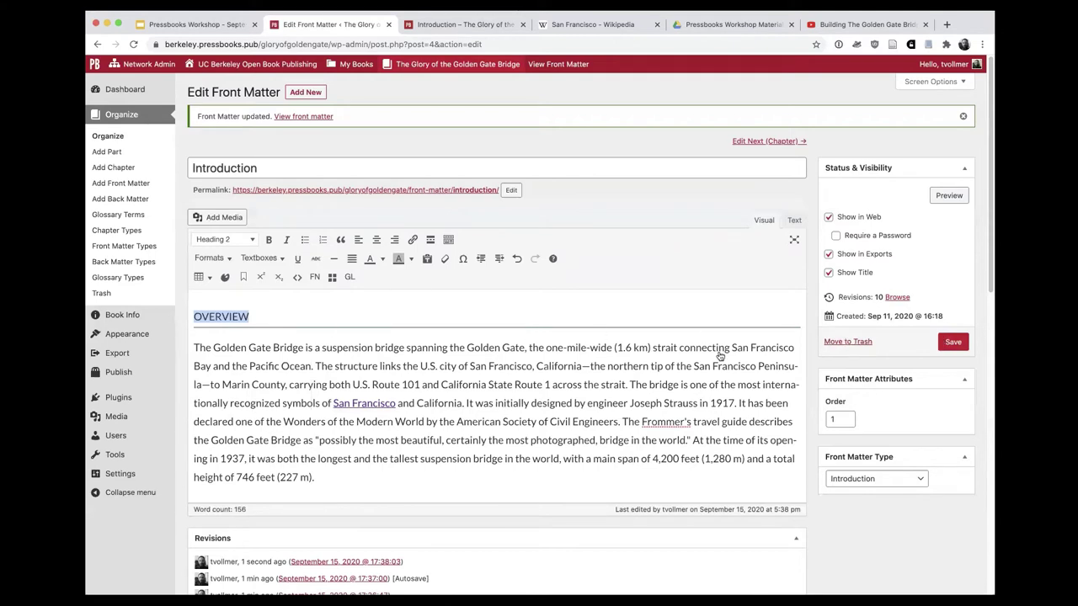
Save the Introduction, check the Overview heading in the page preview, and return to the front matter editor
{"action": "left_click", "coordinate": [959, 348]}
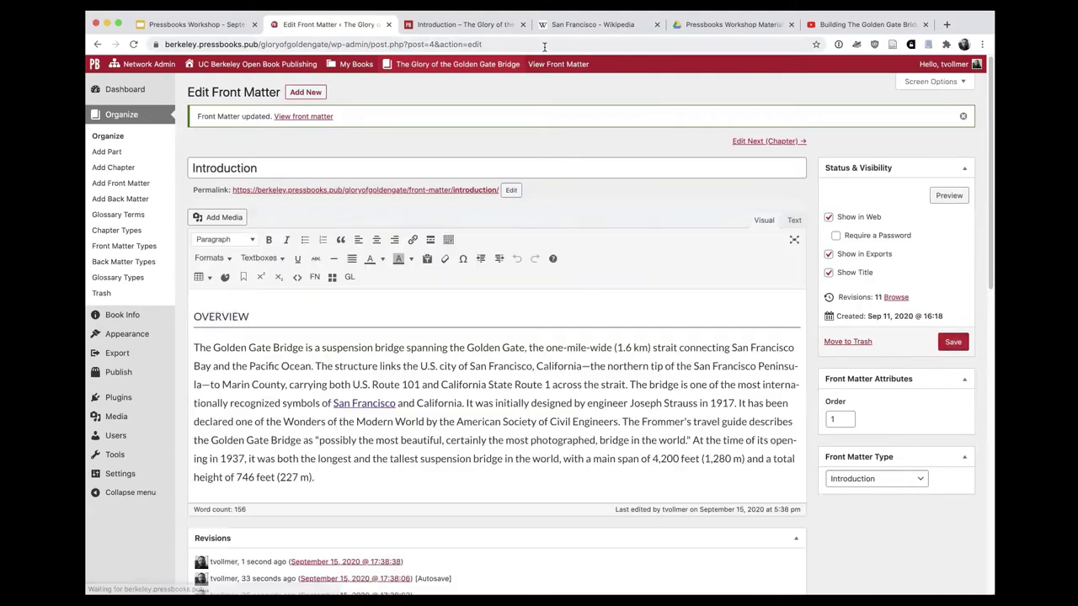
{"action": "left_click", "coordinate": [948, 196]}
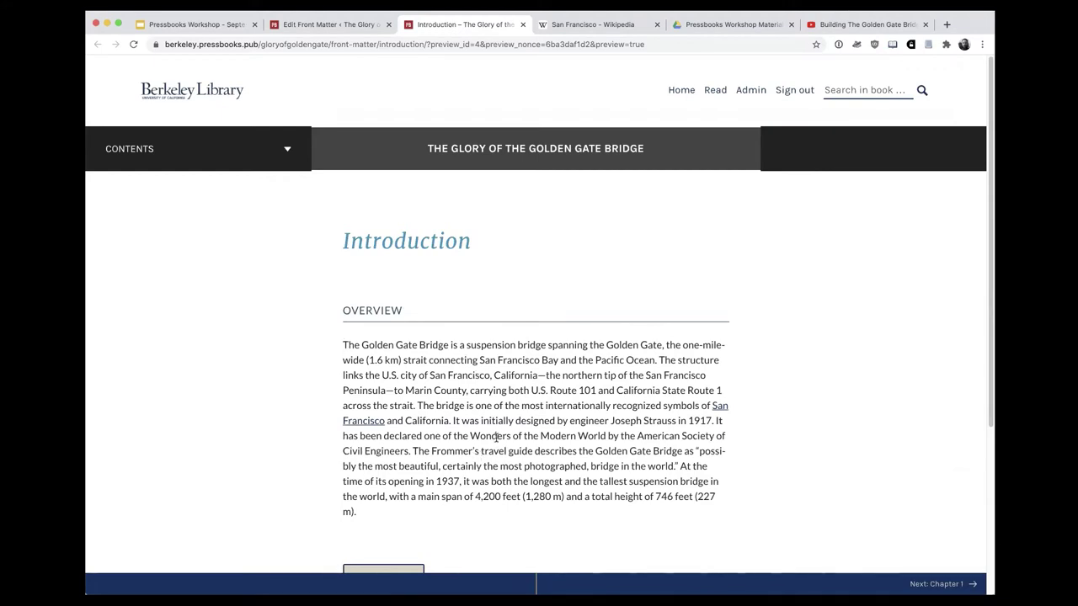
{"action": "left_click", "coordinate": [324, 25]}
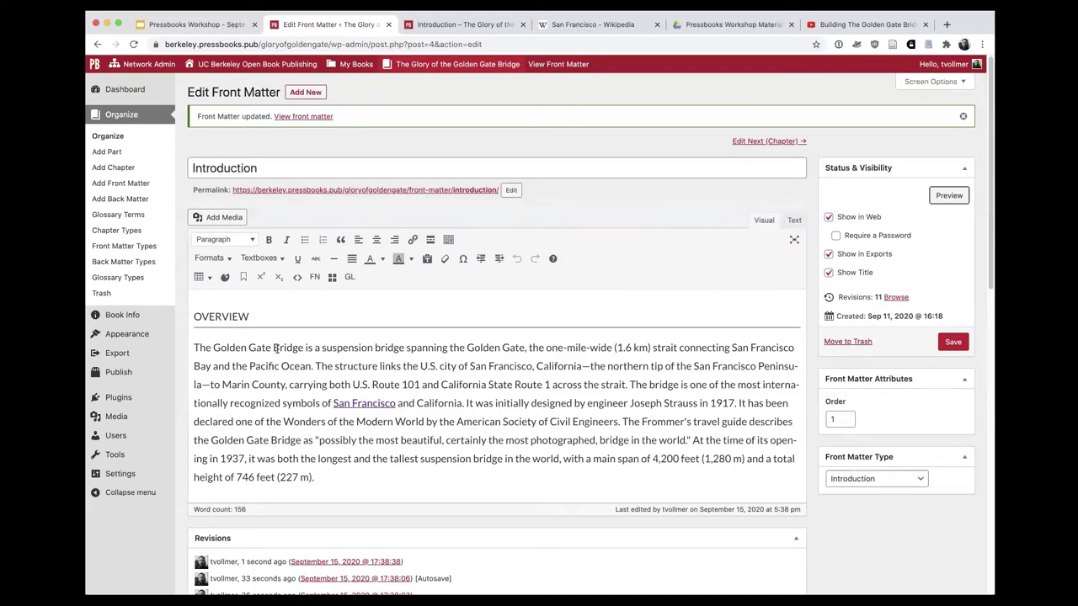
Make "Golden Gate" bold in the phrase "suspension bridge spanning the Golden Gate"
{"action": "left_click_drag", "start_coordinate": [468, 347], "coordinate": [524, 343]}
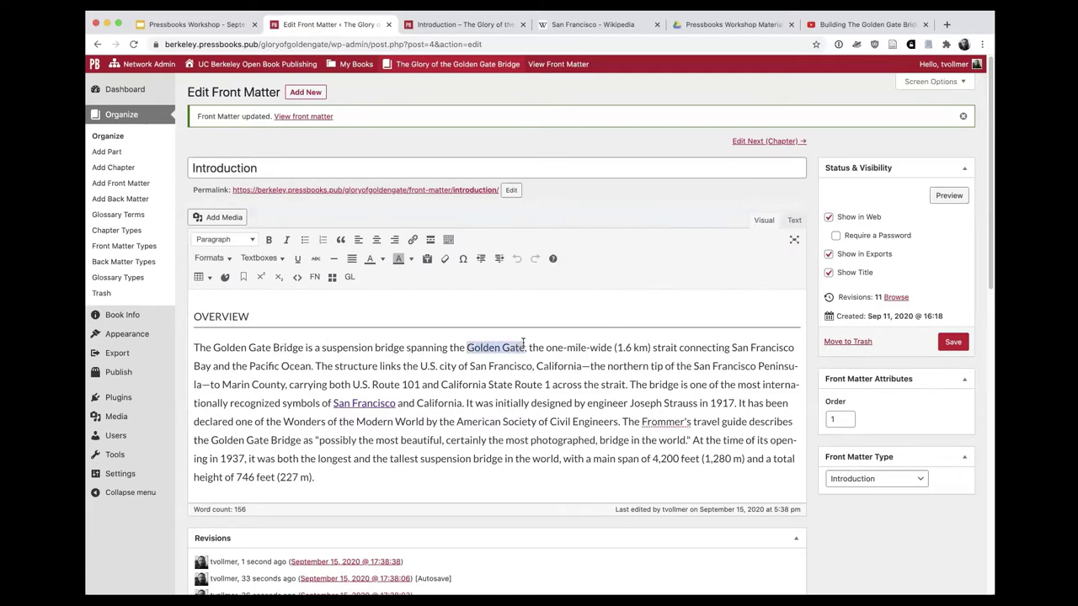
{"action": "left_click", "coordinate": [268, 240]}
{"action": "left_click", "coordinate": [375, 349]}
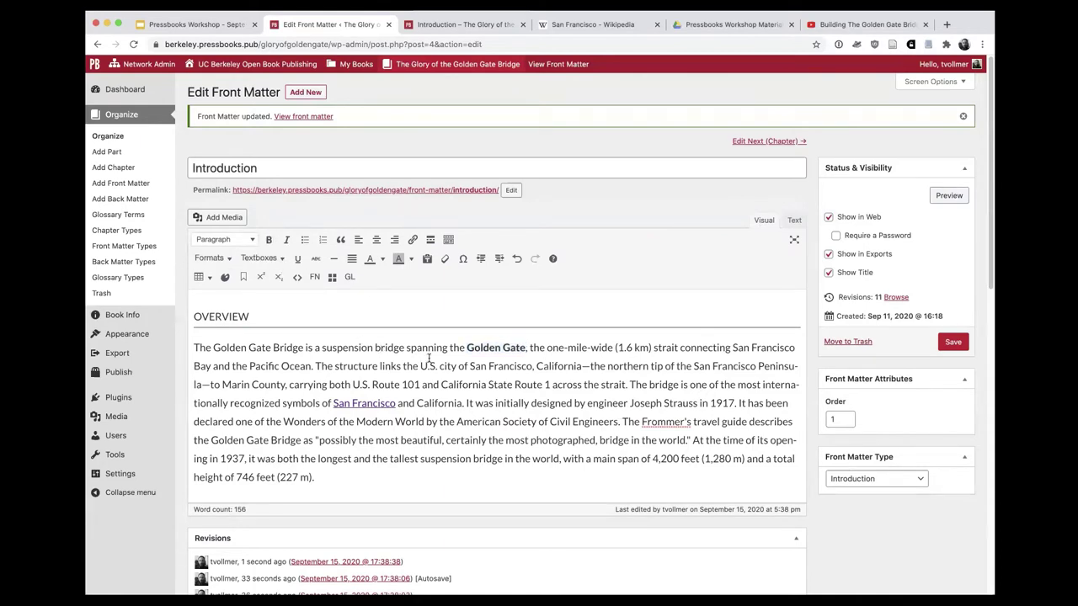
Inspect the HTML source of the Introduction, highlighting the San Francisco link code, and return to the visual view
{"action": "left_click", "coordinate": [793, 224]}
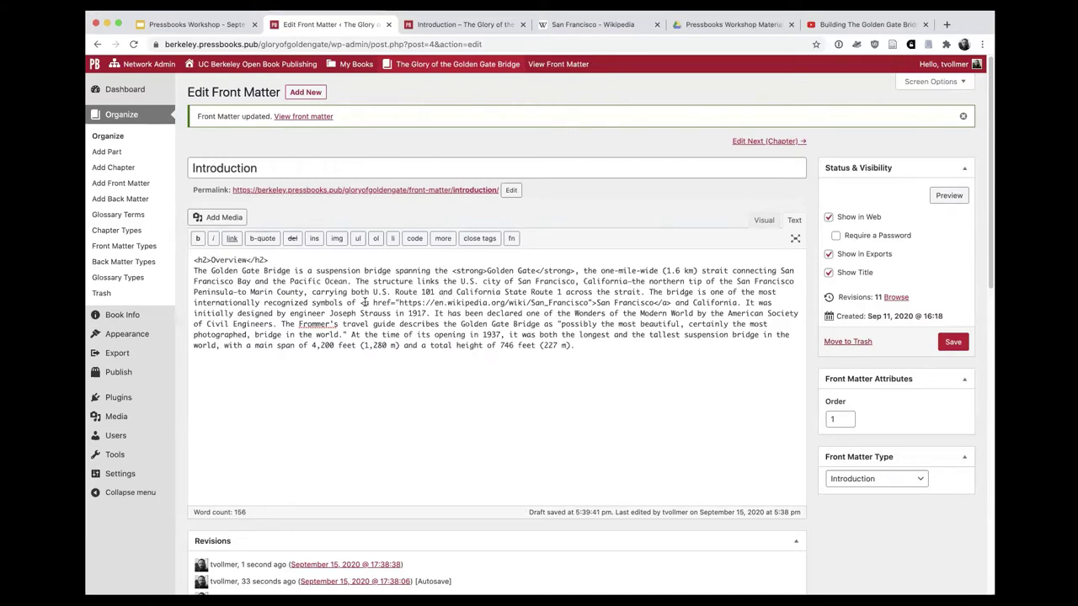
{"action": "left_click_drag", "start_coordinate": [362, 302], "coordinate": [589, 301]}
{"action": "left_click", "coordinate": [764, 220]}
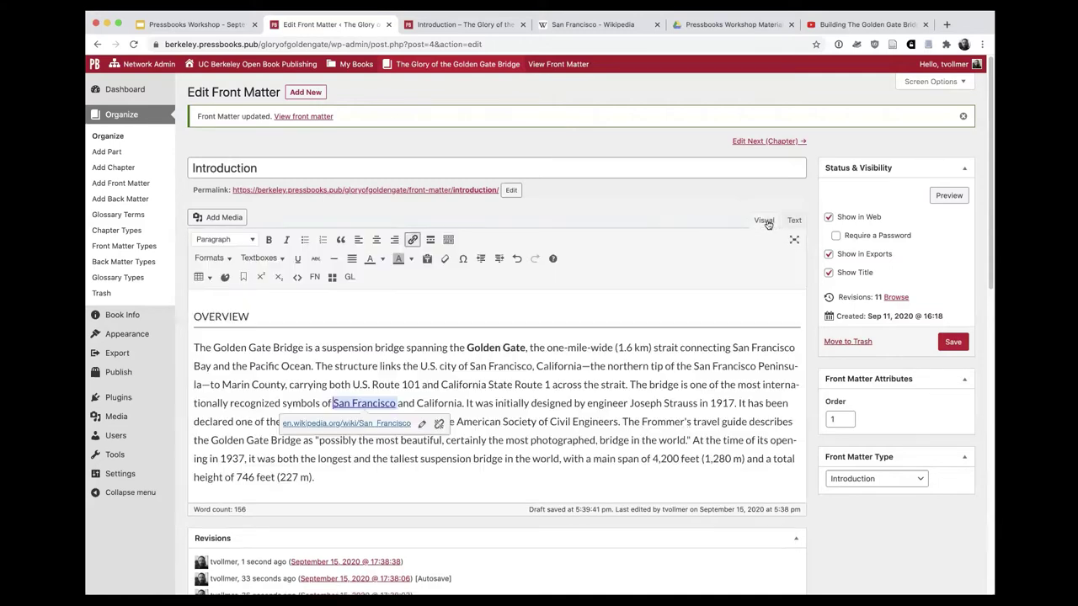
{"action": "left_click", "coordinate": [535, 383]}
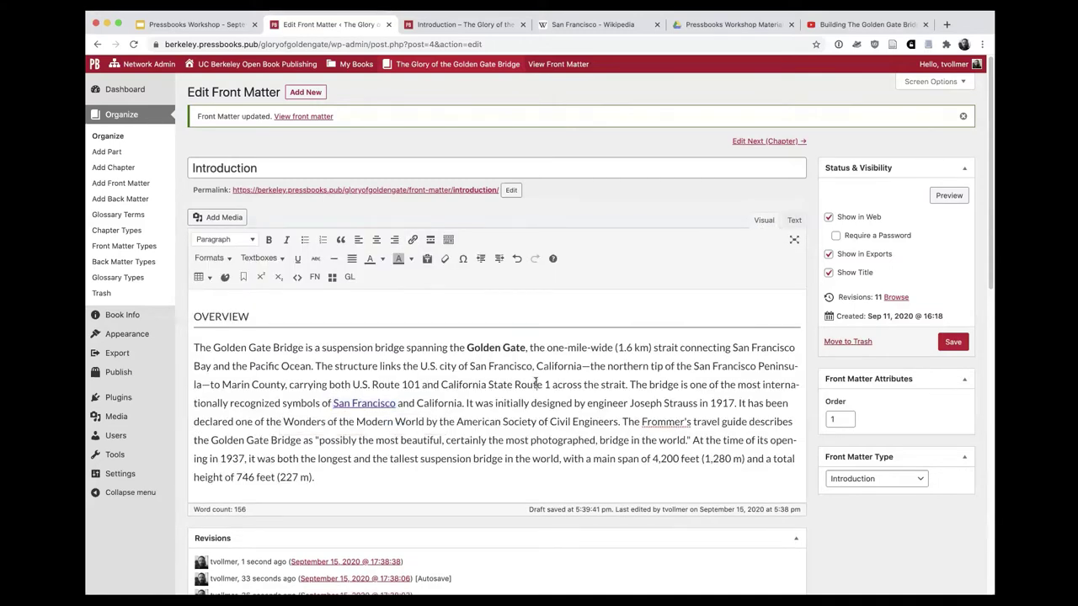
Save the Introduction, then switch to the Google Slides presentation and show the "Practice: Add and format text" slide
{"action": "left_click", "coordinate": [959, 344]}
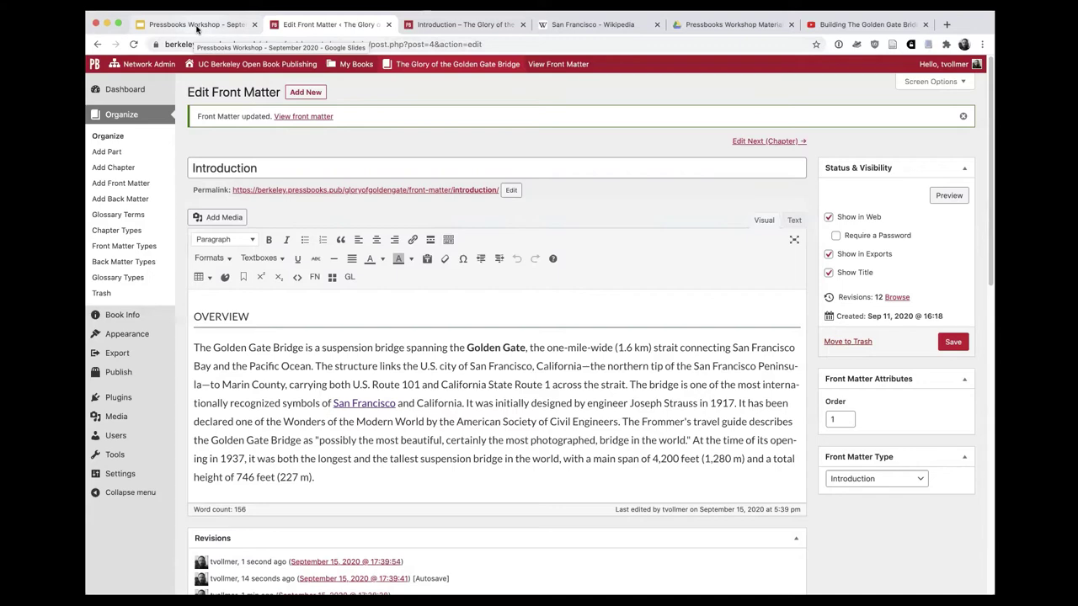
{"action": "left_click", "coordinate": [197, 25]}
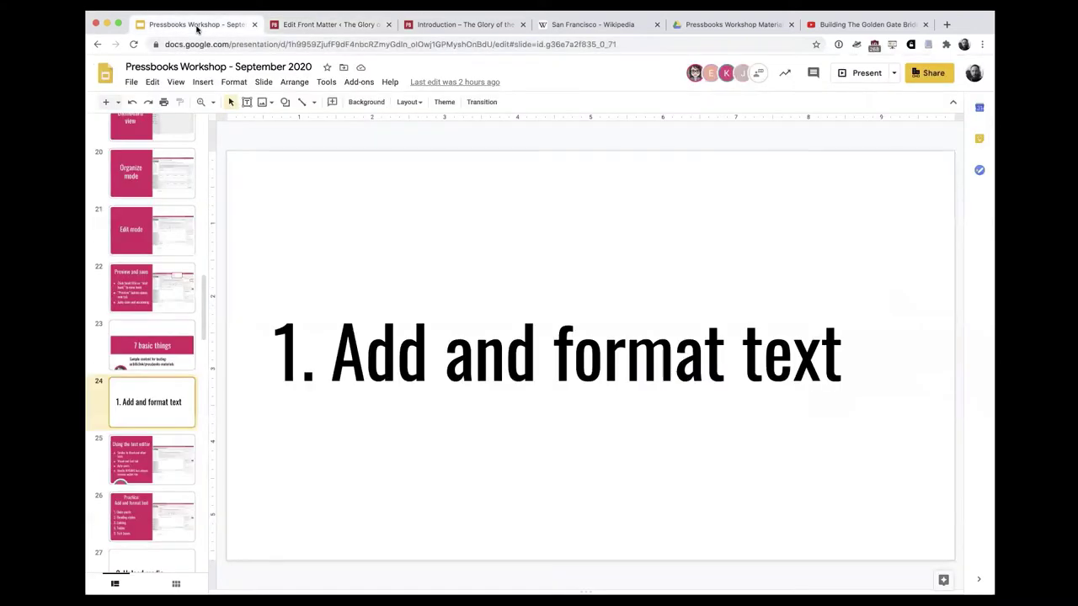
{"action": "left_click", "coordinate": [141, 532]}
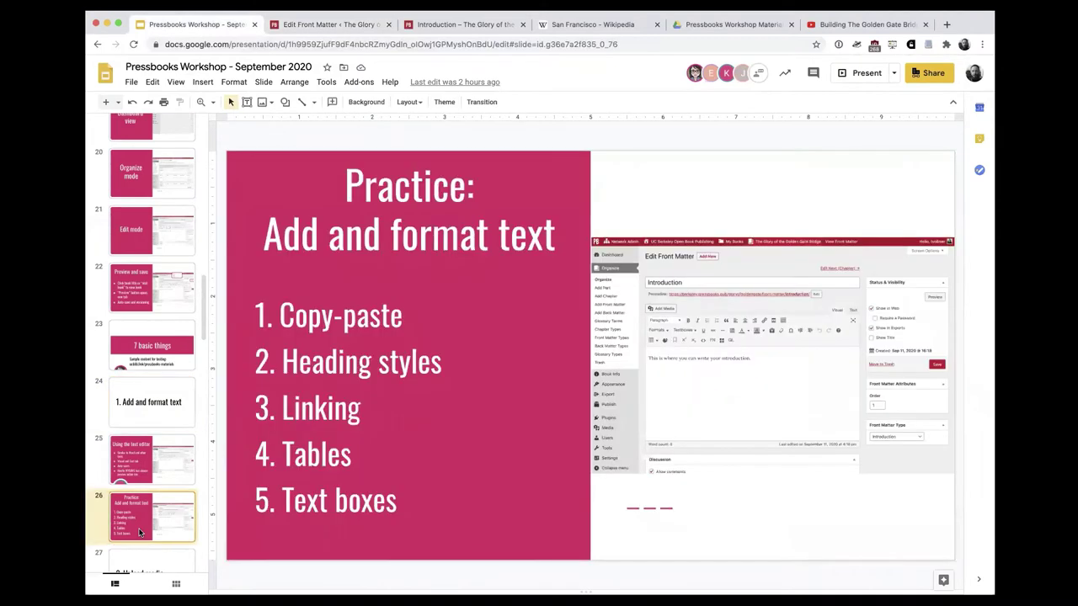
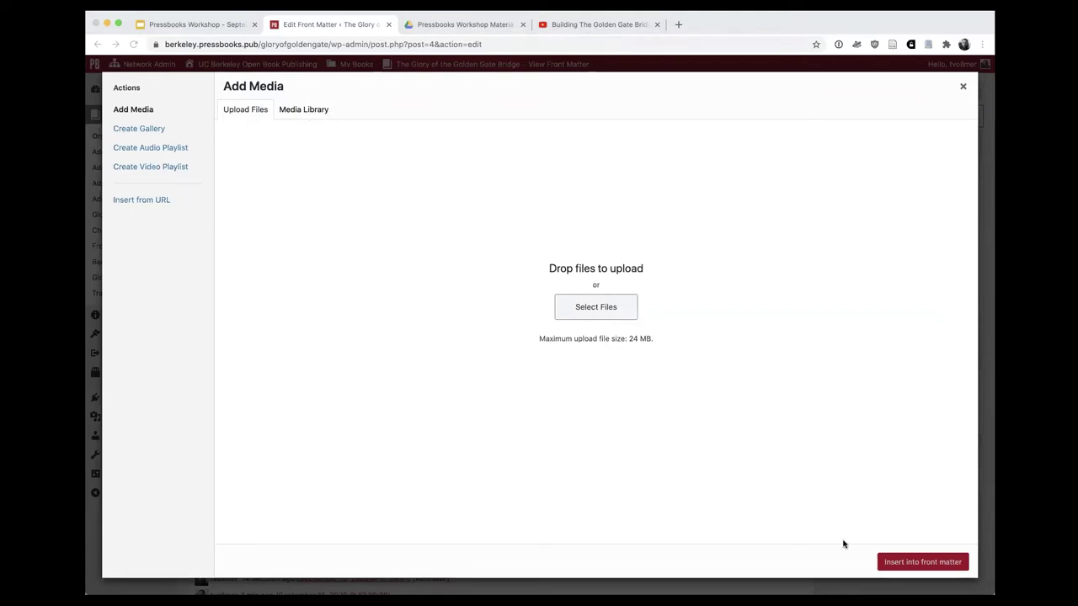
Select the "Below the Golden Gate Bridge" image from the media library and look over its attachment details
{"action": "left_click", "coordinate": [414, 119]}
{"action": "left_click", "coordinate": [292, 110]}
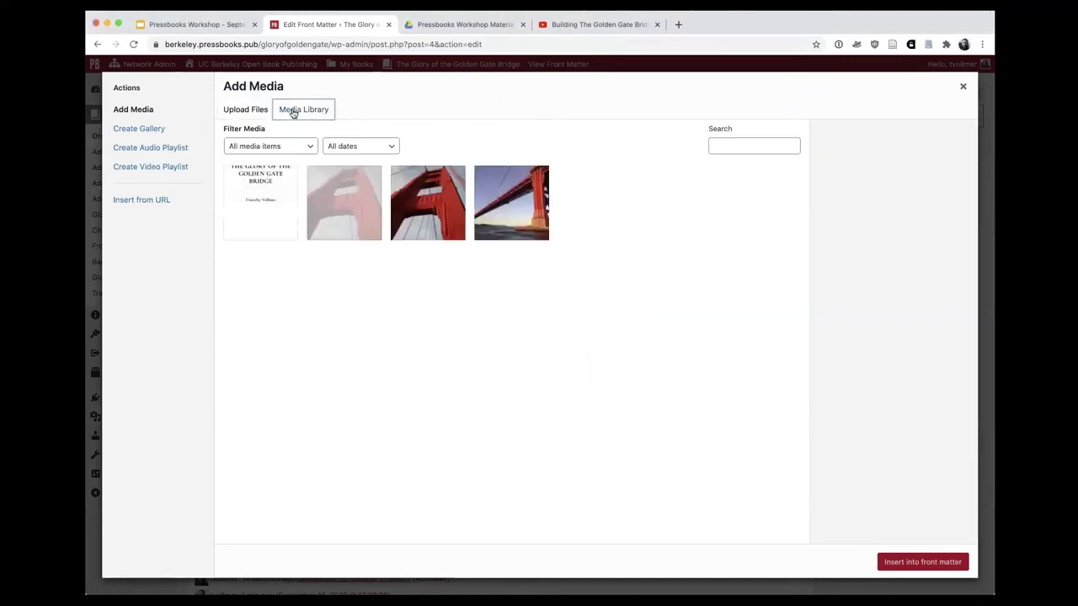
{"action": "left_click", "coordinate": [401, 223]}
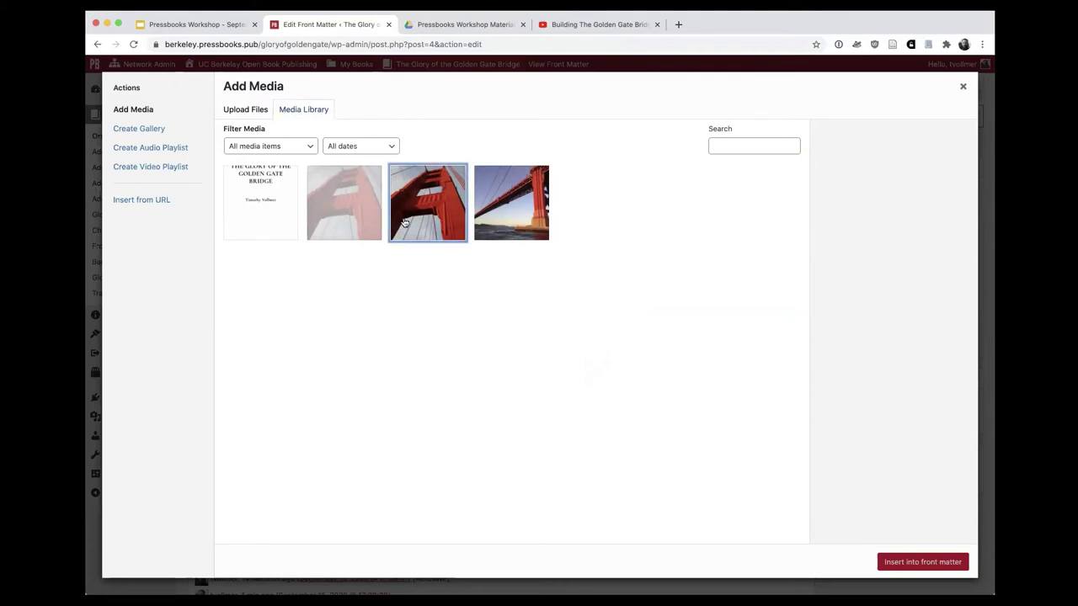
{"action": "left_click", "coordinate": [509, 222]}
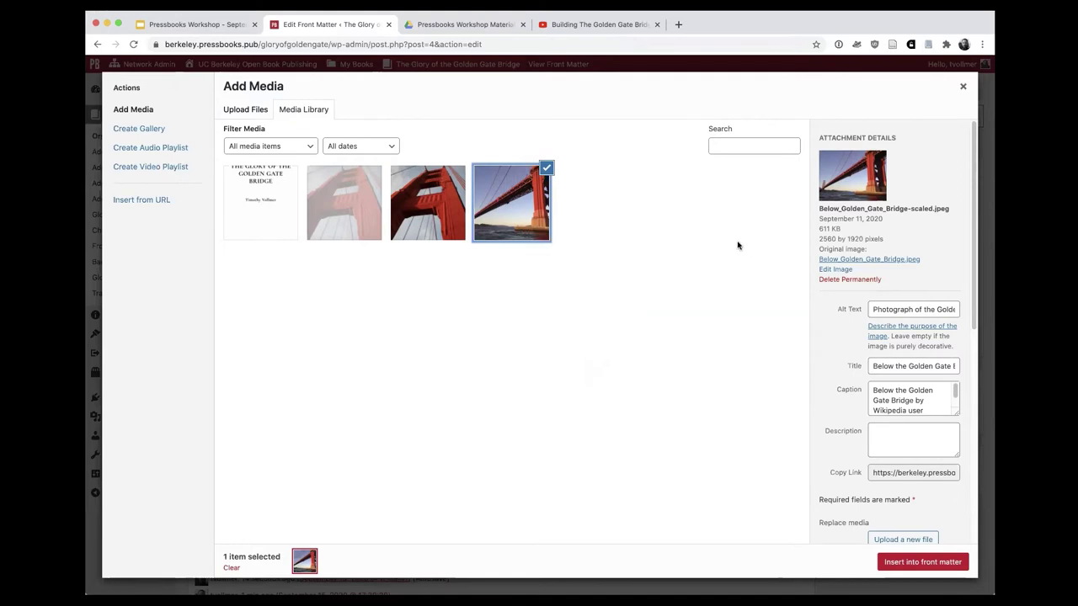
{"action": "scroll", "coordinate": [830, 250], "scroll_direction": "down", "scroll_amount": 3}
{"action": "scroll", "coordinate": [832, 250], "scroll_direction": "down", "scroll_amount": 4}
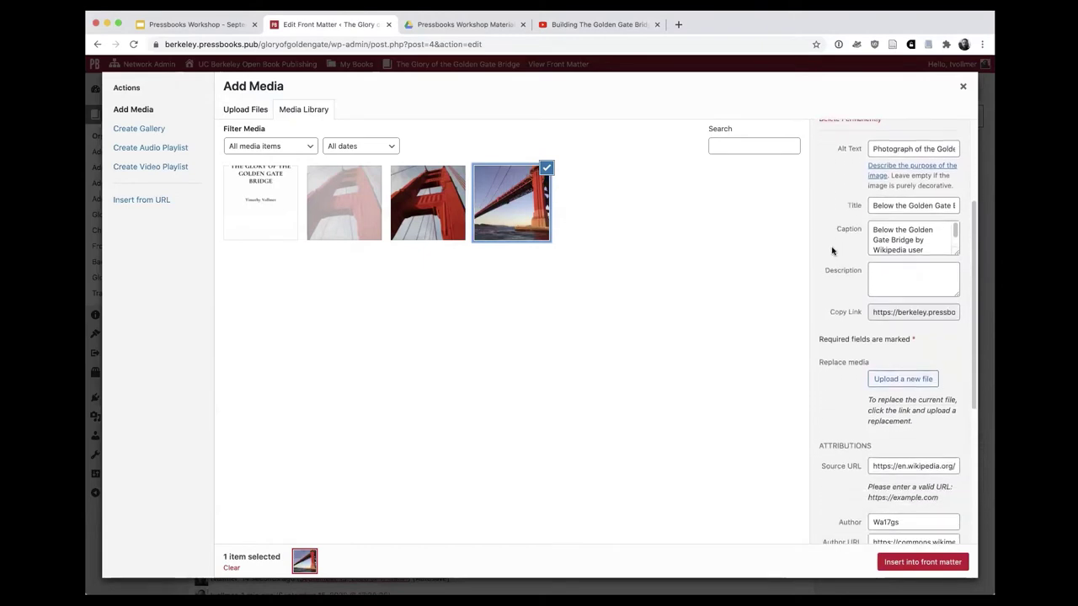
{"action": "scroll", "coordinate": [832, 250], "scroll_direction": "down", "scroll_amount": 2}
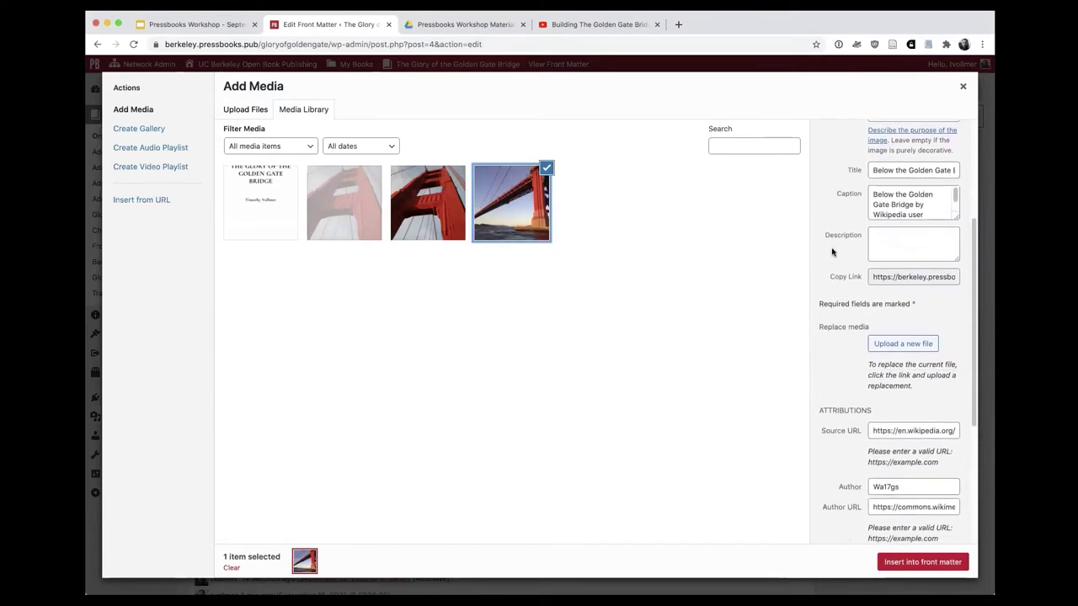
{"action": "scroll", "coordinate": [832, 250], "scroll_direction": "up", "scroll_amount": 8}
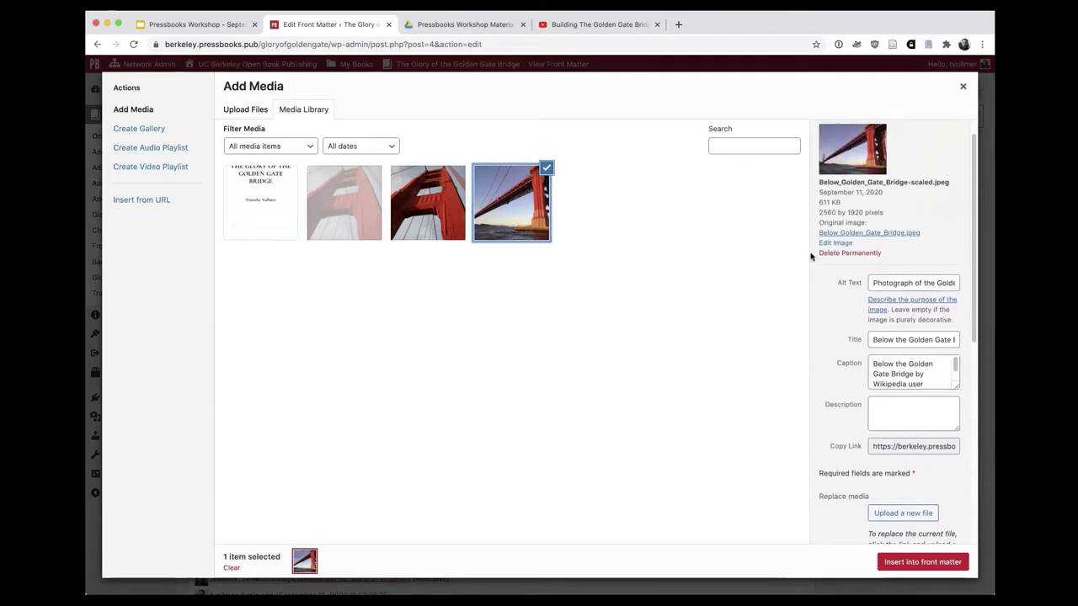
{"action": "scroll", "coordinate": [811, 258], "scroll_direction": "down", "scroll_amount": 2}
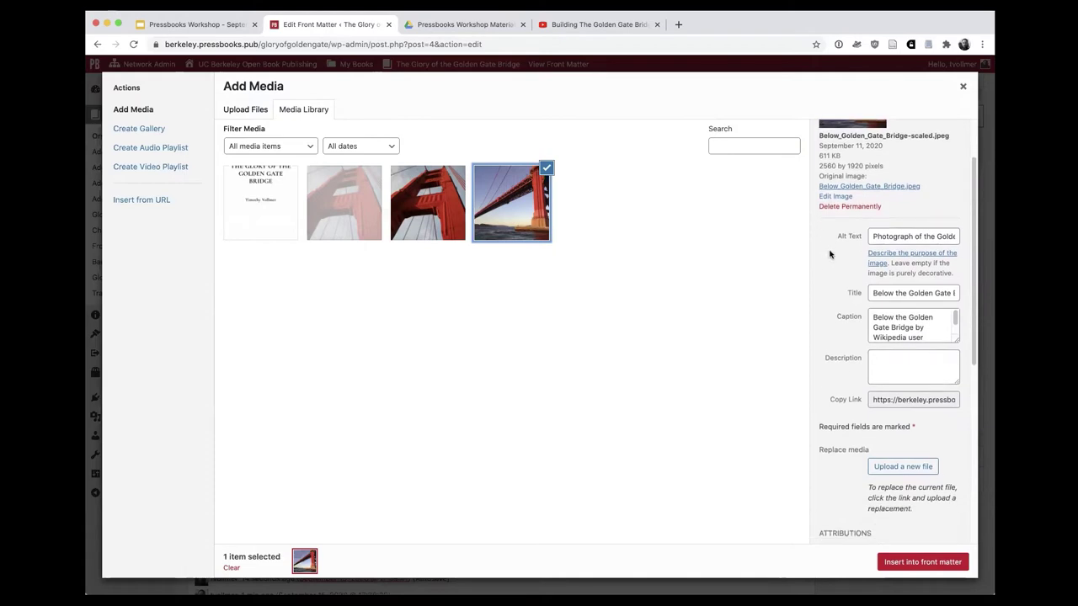
Read through the bridge image's alt text and title, and enlarge the caption box to show the whole caption
{"action": "left_click", "coordinate": [870, 238]}
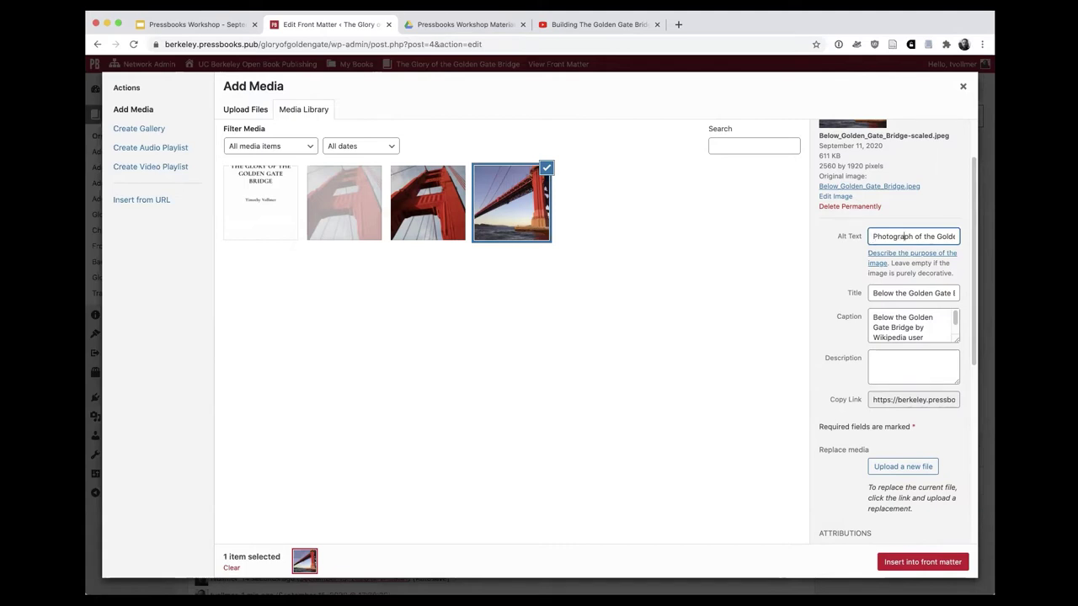
{"action": "left_click", "coordinate": [941, 236]}
{"action": "type", "text": ", looking up at the bridg"}
{"action": "scroll", "coordinate": [855, 283], "scroll_direction": "down", "scroll_amount": 1}
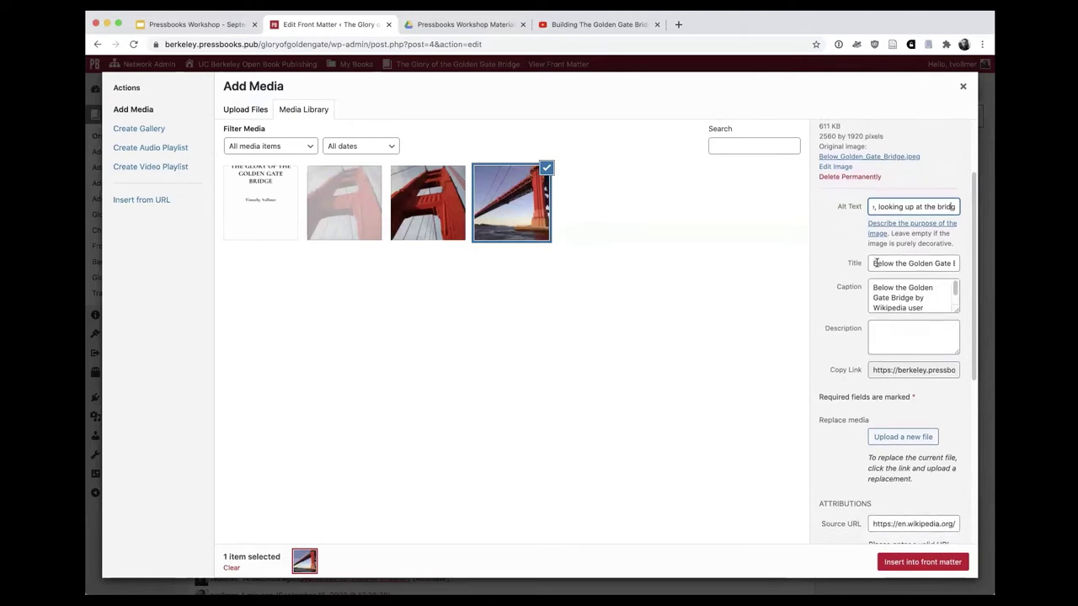
{"action": "scroll", "coordinate": [877, 262], "scroll_direction": "down", "scroll_amount": 1}
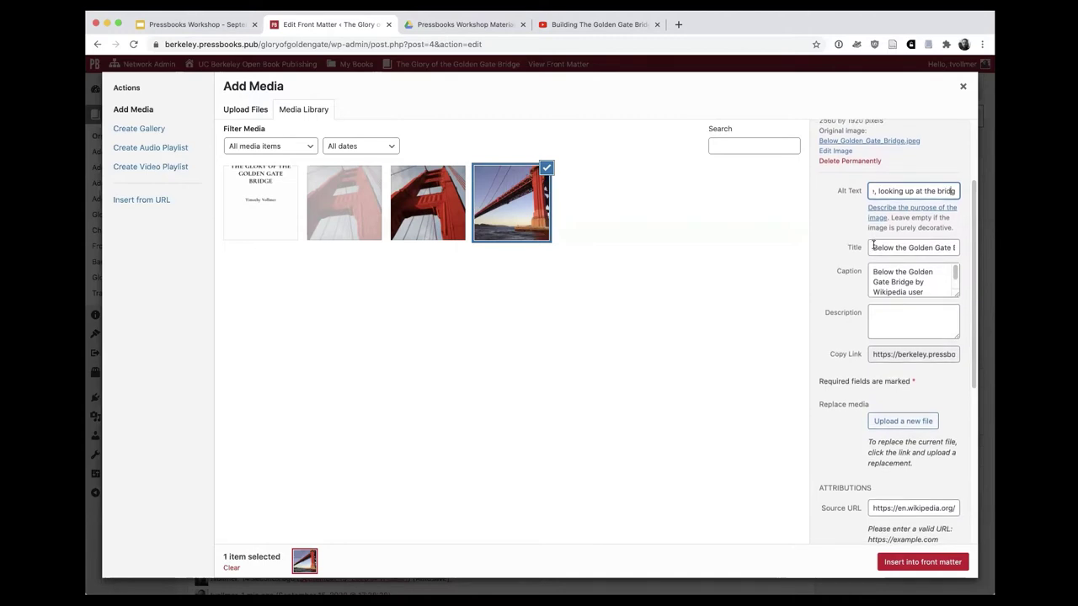
{"action": "scroll", "coordinate": [873, 246], "scroll_direction": "down", "scroll_amount": 1}
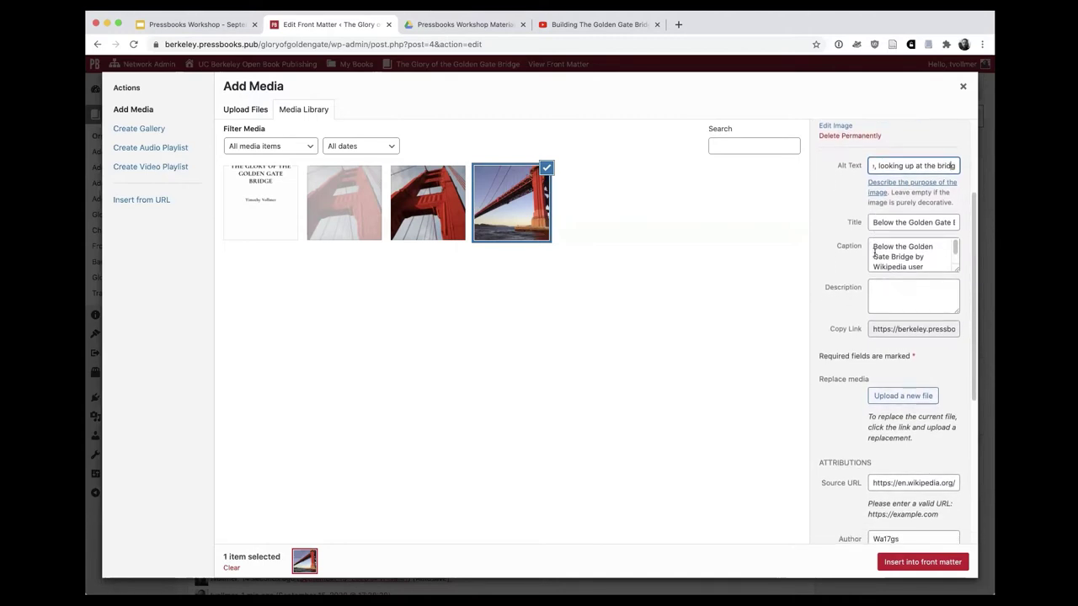
{"action": "left_click_drag", "start_coordinate": [957, 267], "coordinate": [956, 321]}
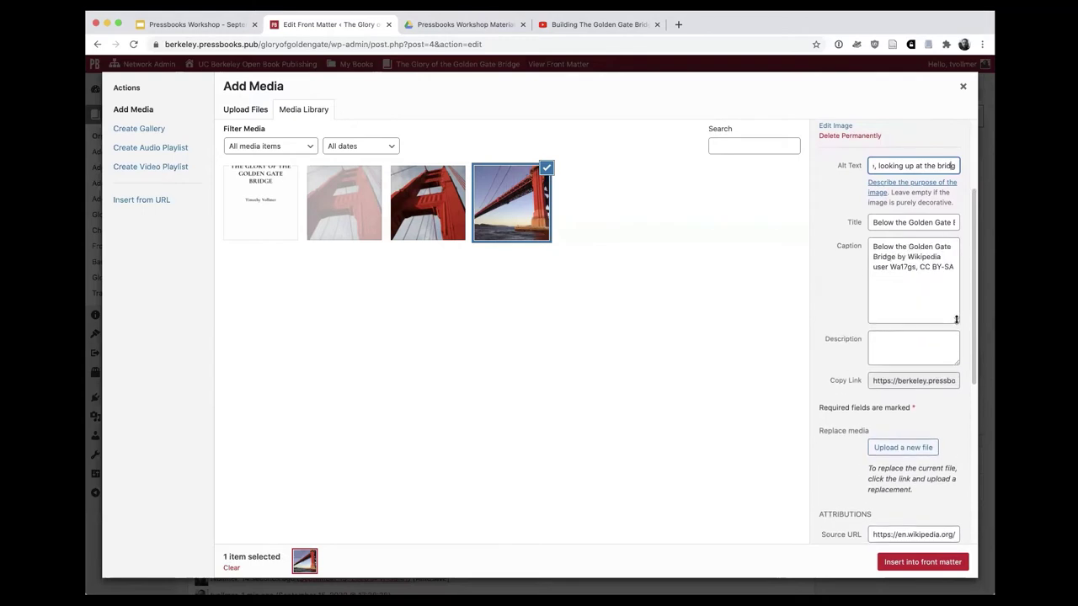
Review the bridge image's attribution, license and display settings, and insert the image into the front matter
{"action": "scroll", "coordinate": [828, 310], "scroll_direction": "down", "scroll_amount": 5}
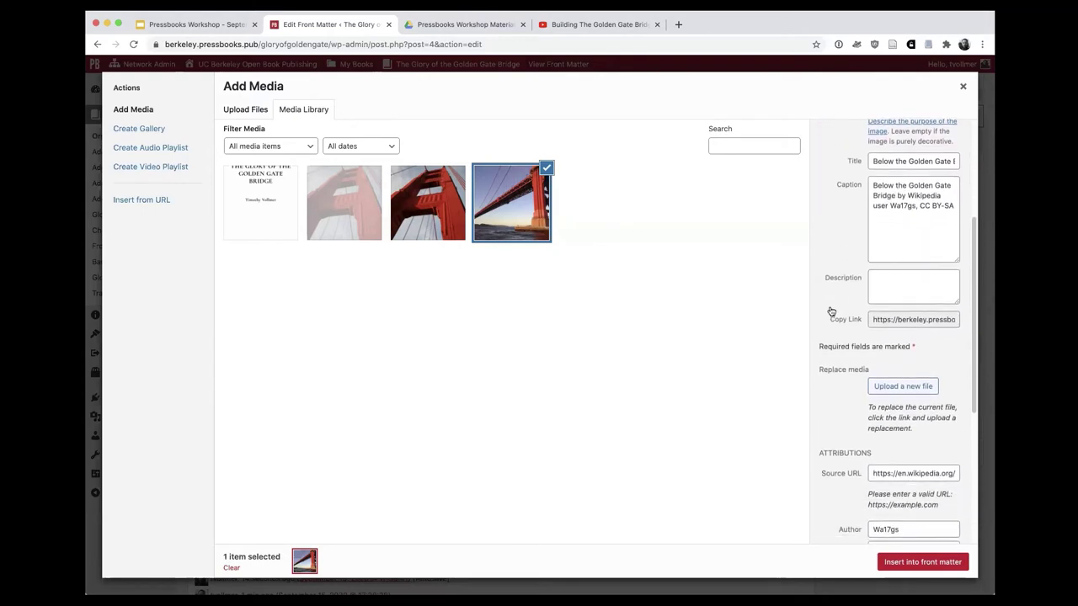
{"action": "scroll", "coordinate": [831, 310], "scroll_direction": "down", "scroll_amount": 3}
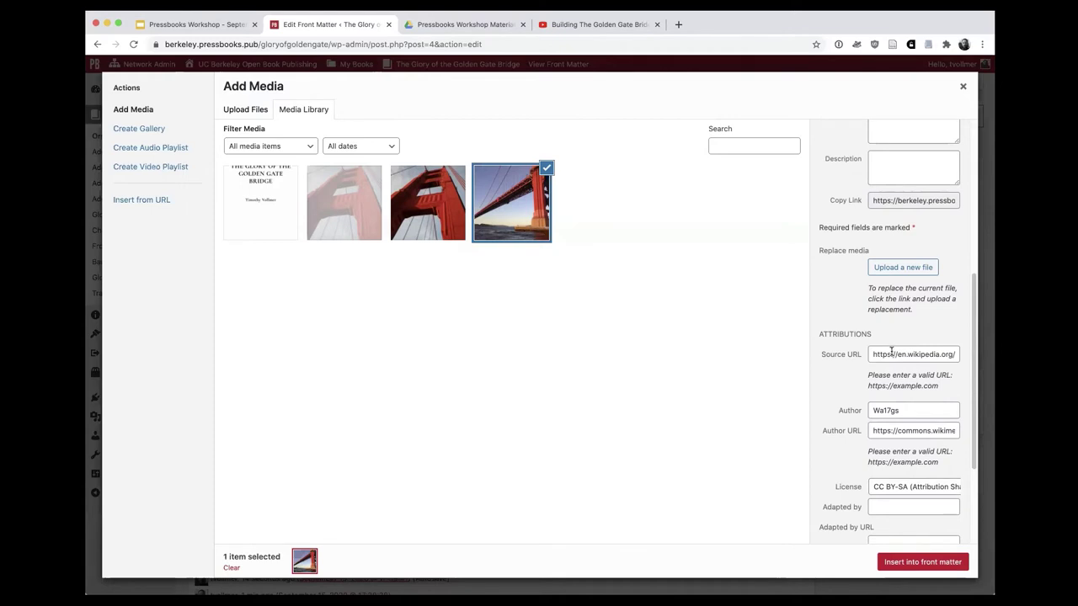
{"action": "scroll", "coordinate": [890, 350], "scroll_direction": "down", "scroll_amount": 3}
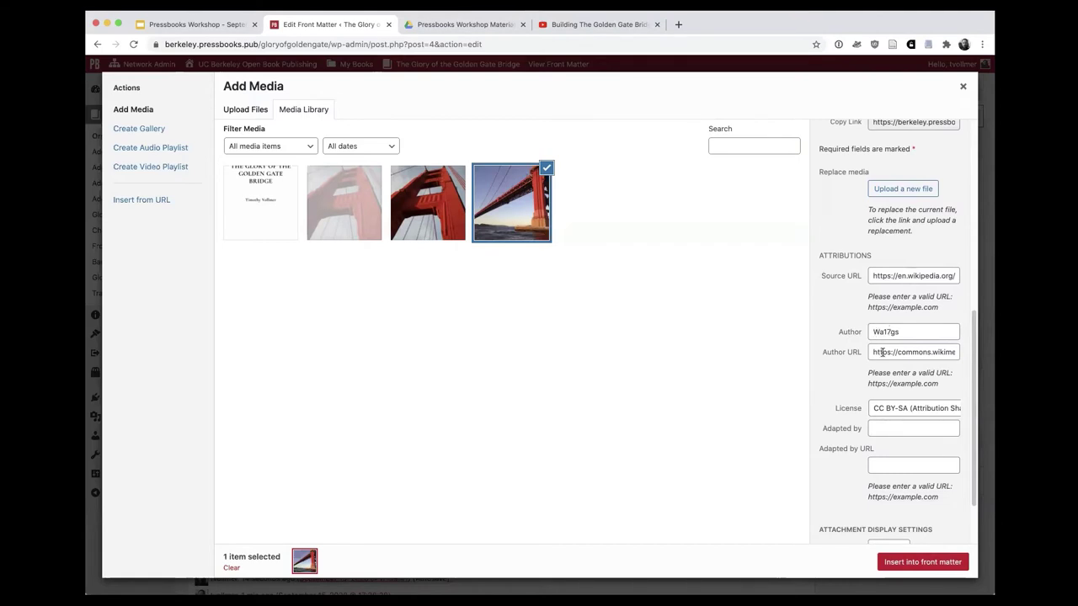
{"action": "scroll", "coordinate": [869, 372], "scroll_direction": "down", "scroll_amount": 2}
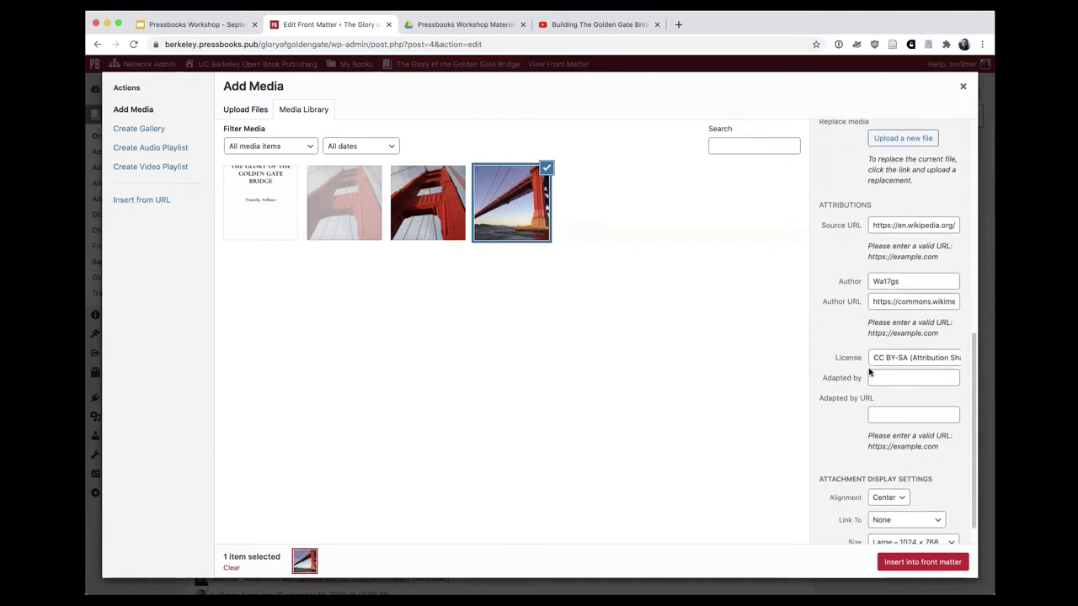
{"action": "scroll", "coordinate": [870, 372], "scroll_direction": "down", "scroll_amount": 1}
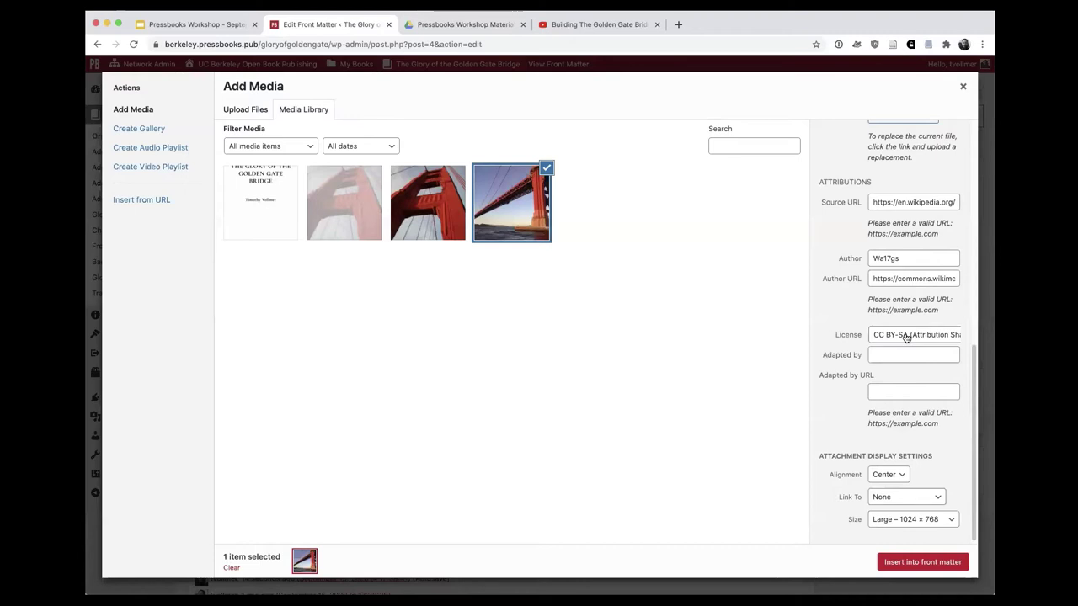
{"action": "scroll", "coordinate": [816, 323], "scroll_direction": "down", "scroll_amount": 1}
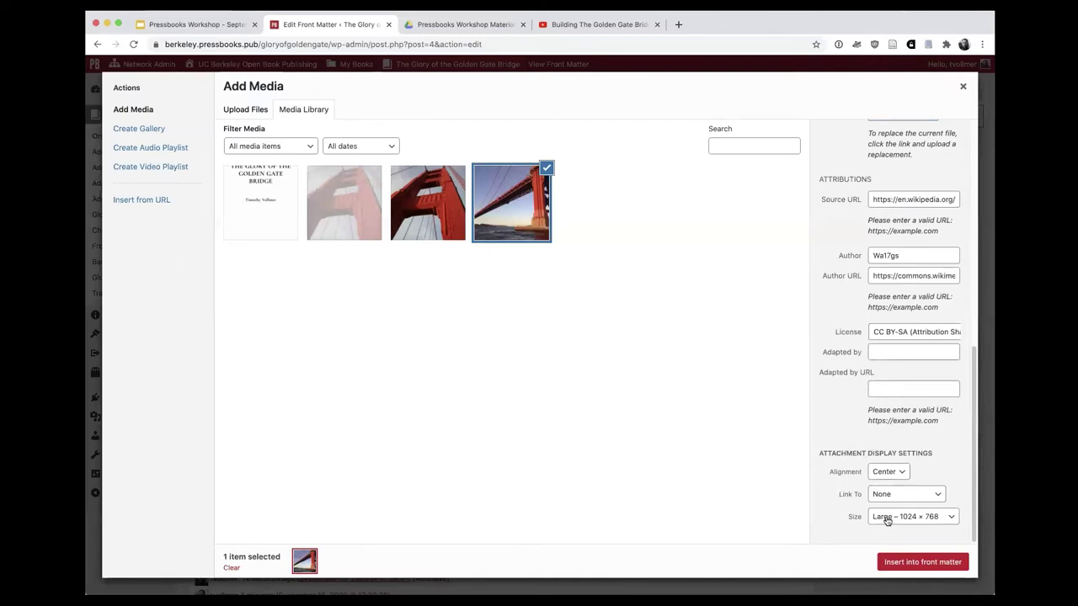
{"action": "left_click", "coordinate": [901, 561]}
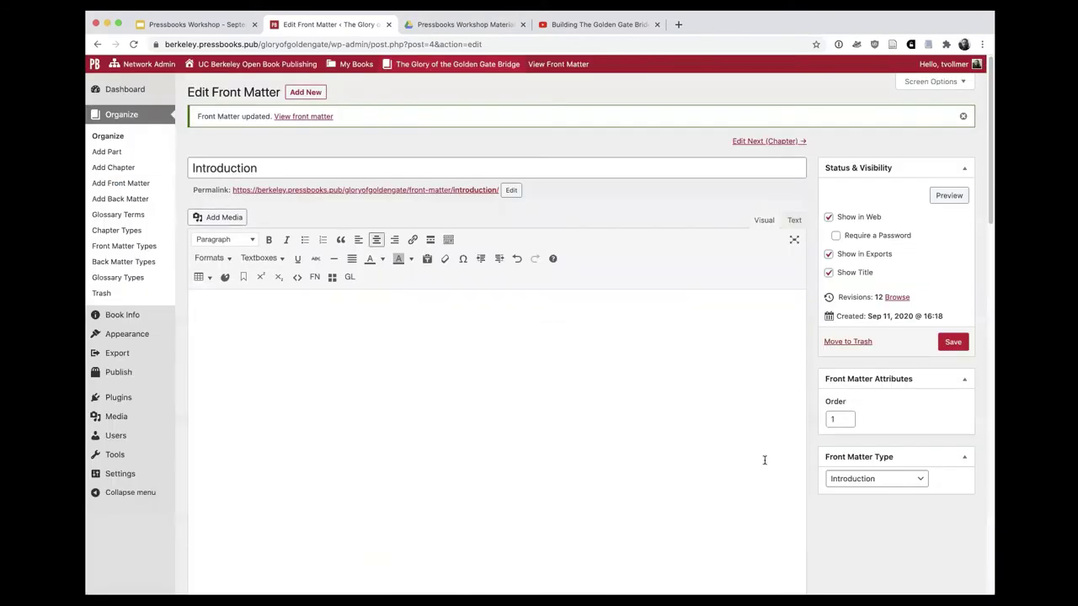
Check the inserted bridge image and its caption above the Overview heading, and save the Introduction
{"action": "scroll", "coordinate": [726, 432], "scroll_direction": "down", "scroll_amount": 3}
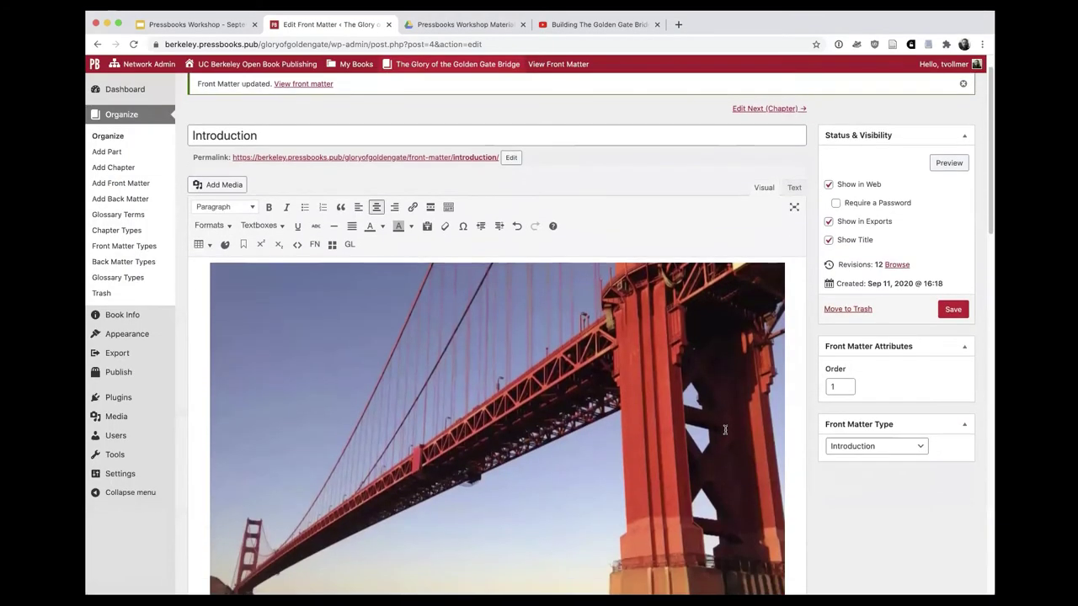
{"action": "scroll", "coordinate": [724, 429], "scroll_direction": "down", "scroll_amount": 2}
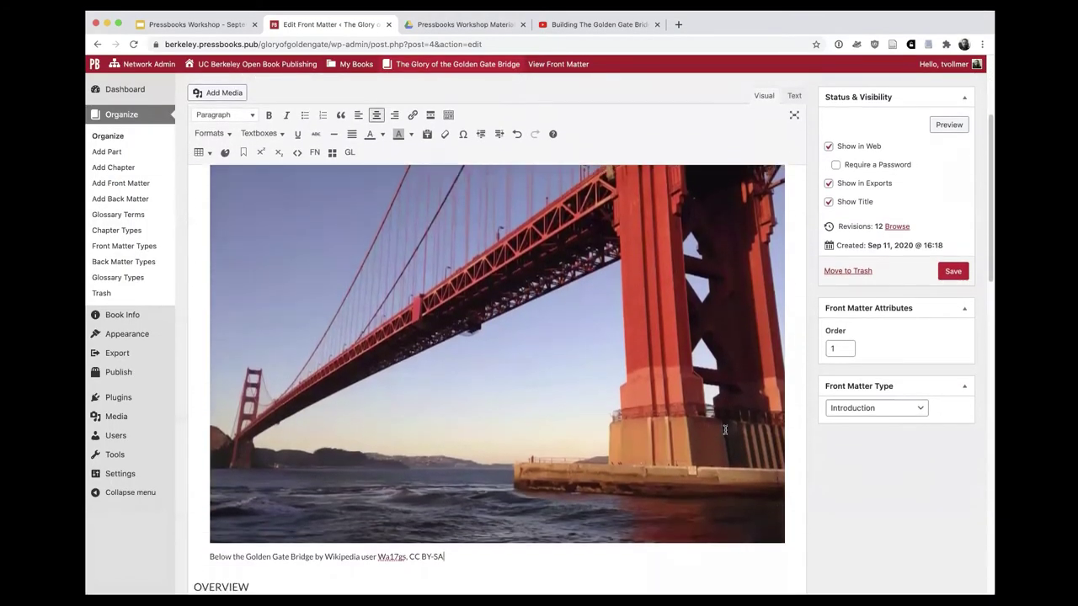
{"action": "scroll", "coordinate": [724, 429], "scroll_direction": "down", "scroll_amount": 2}
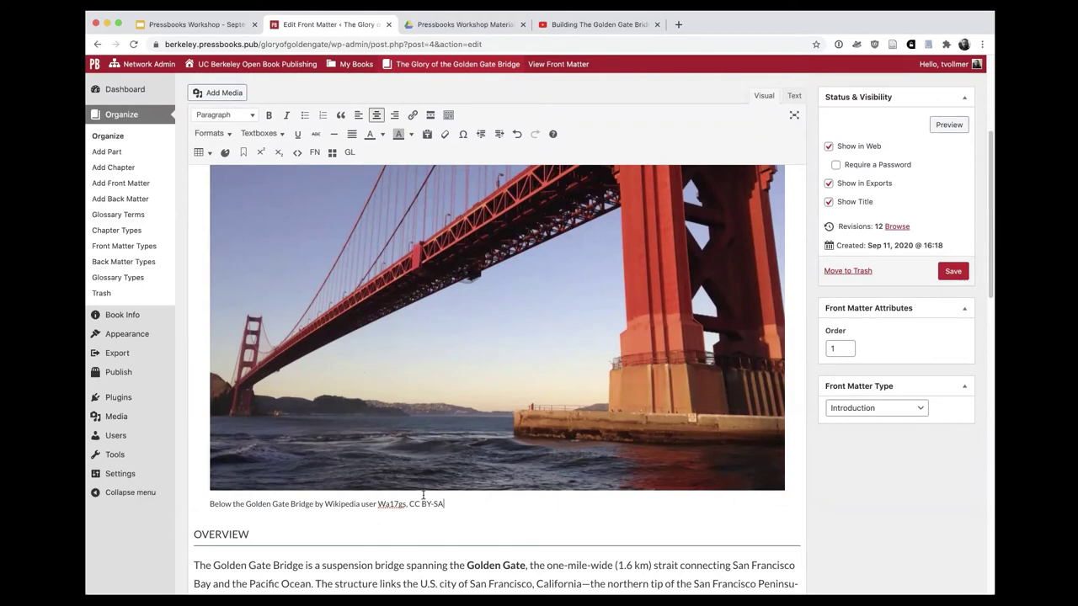
{"action": "left_click", "coordinate": [955, 270]}
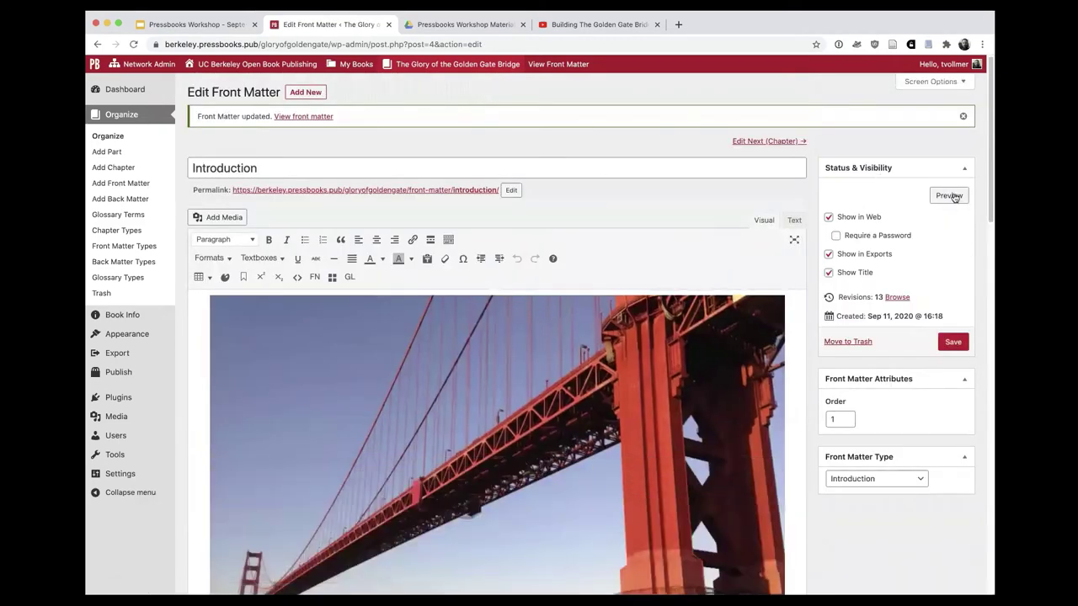
Preview the Introduction as a web page and look over the bridge image, its caption and the text below
{"action": "left_click", "coordinate": [948, 195]}
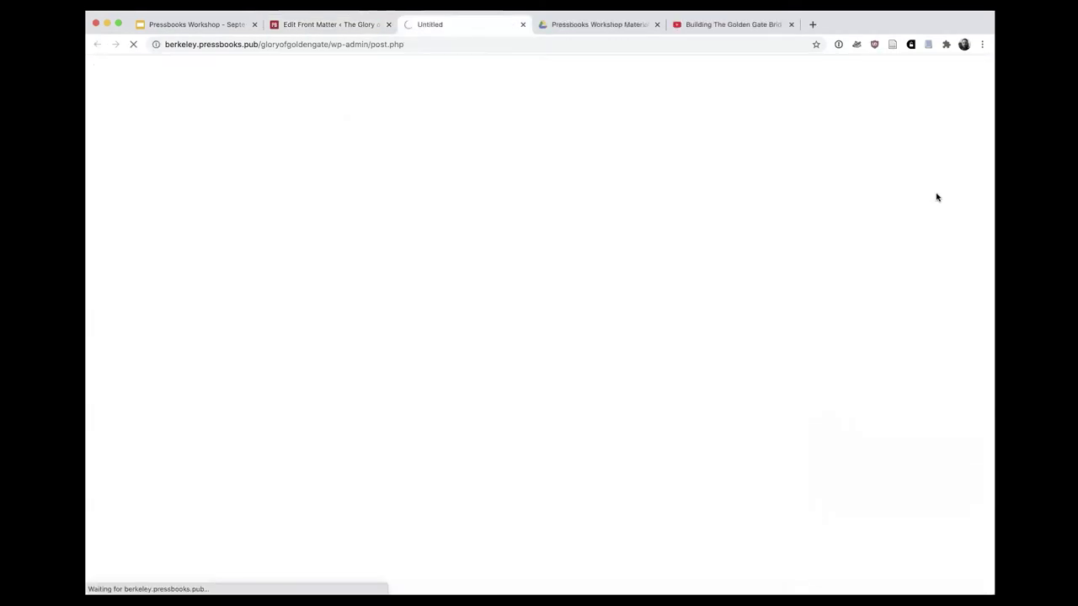
{"action": "scroll", "coordinate": [927, 218], "scroll_direction": "down", "scroll_amount": 2}
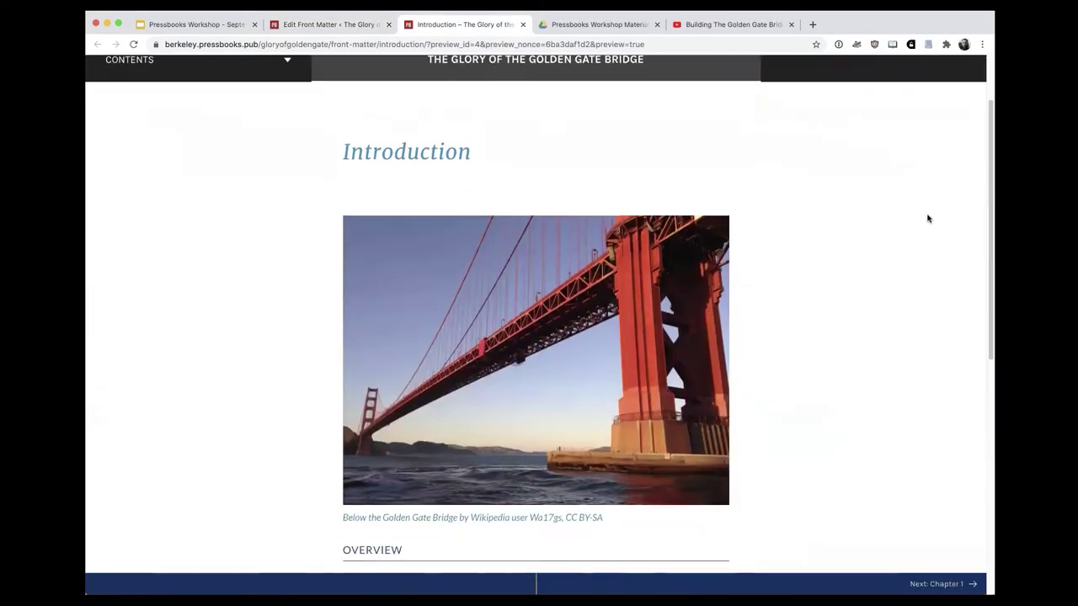
{"action": "scroll", "coordinate": [927, 218], "scroll_direction": "down", "scroll_amount": 1}
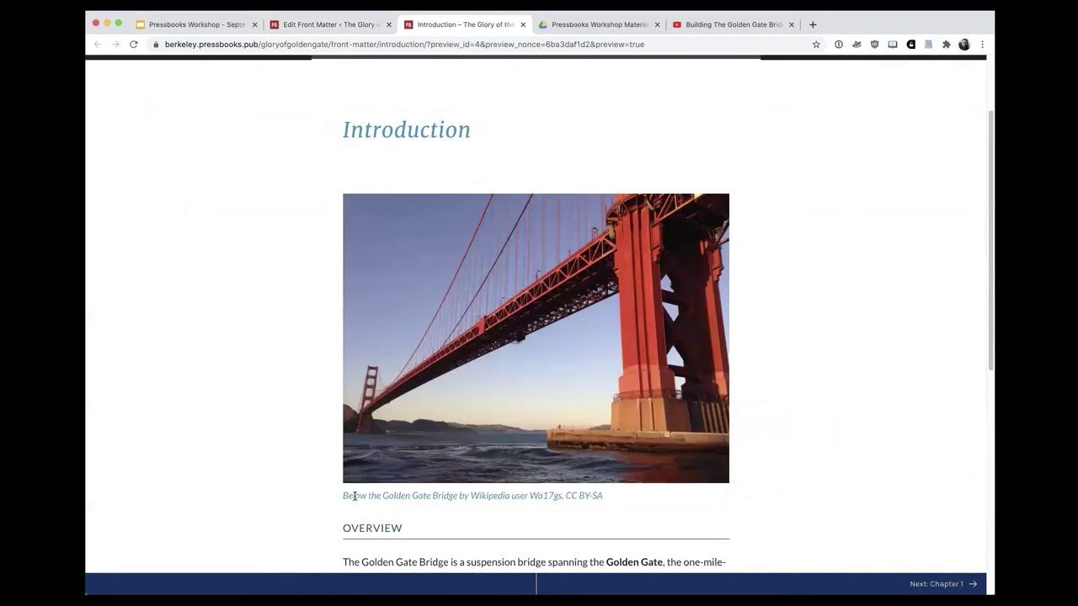
{"action": "scroll", "coordinate": [919, 462], "scroll_direction": "down", "scroll_amount": 1}
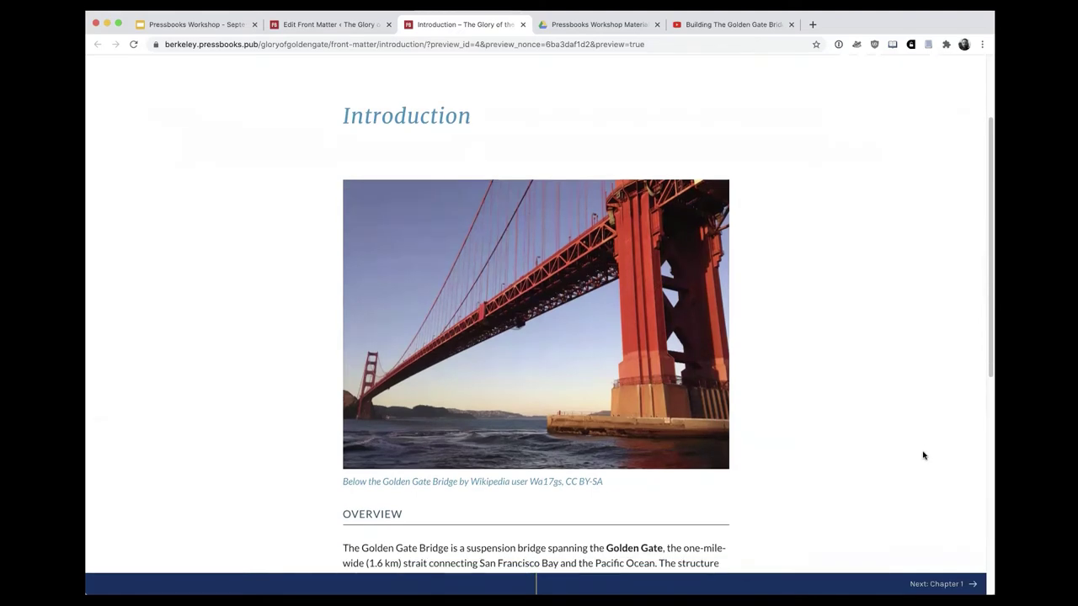
{"action": "scroll", "coordinate": [923, 456], "scroll_direction": "down", "scroll_amount": 3}
{"action": "scroll", "coordinate": [922, 455], "scroll_direction": "up", "scroll_amount": 2}
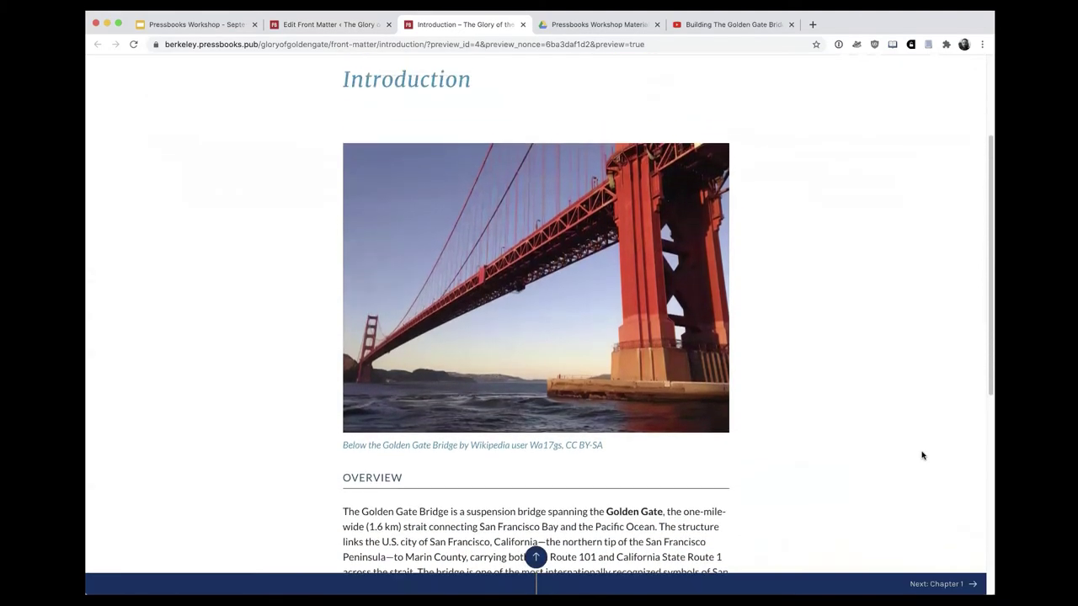
Return to the front matter editor, then switch to the Google Slides presentation and show the "Practice: uploading images" slide
{"action": "left_click", "coordinate": [337, 26]}
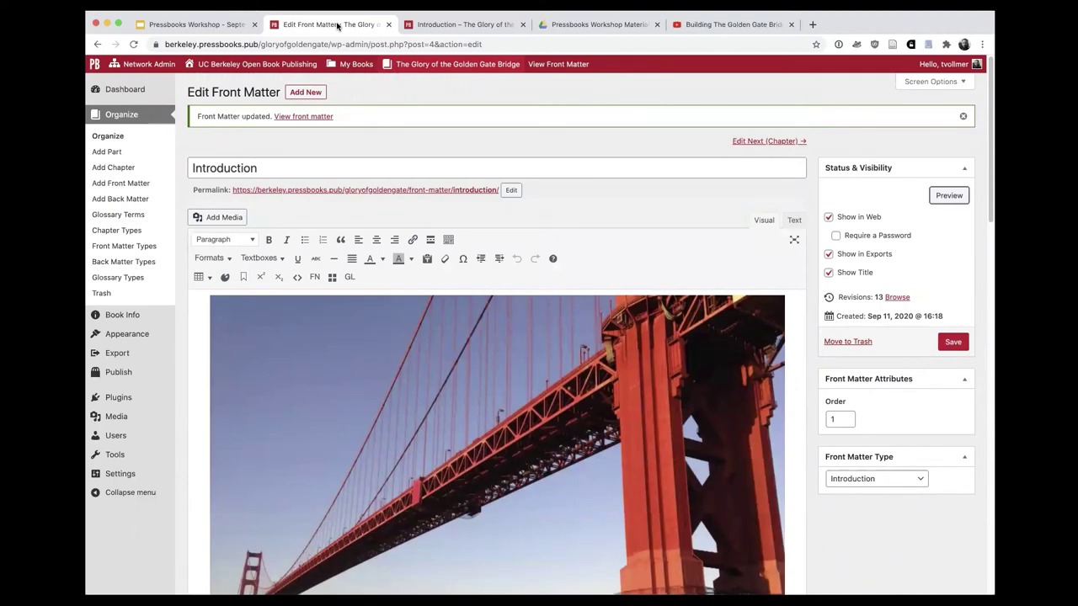
{"action": "scroll", "coordinate": [450, 150], "scroll_direction": "down", "scroll_amount": 3}
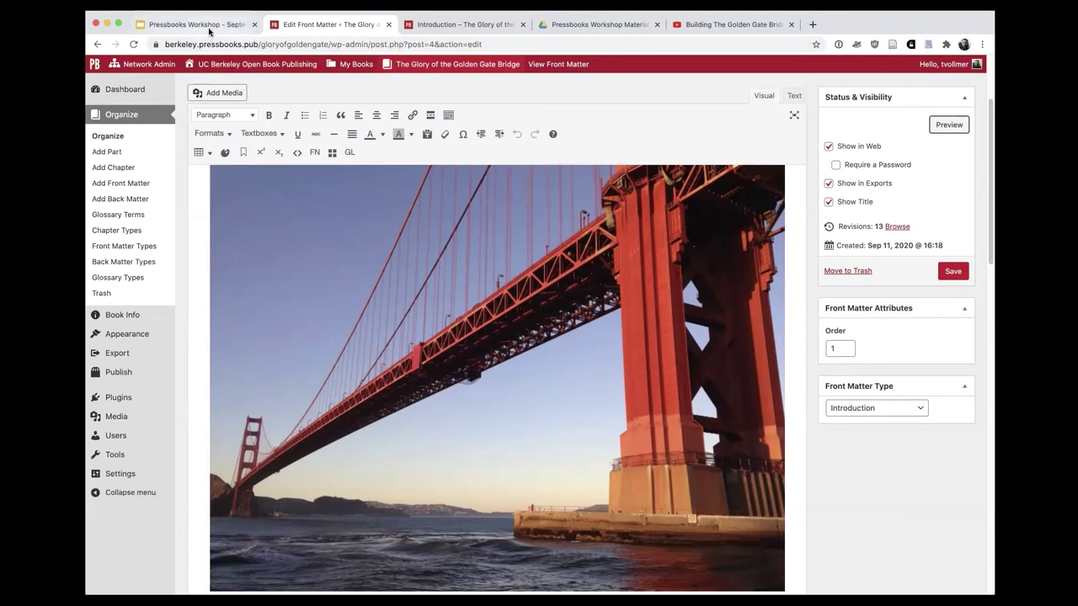
{"action": "left_click", "coordinate": [209, 29]}
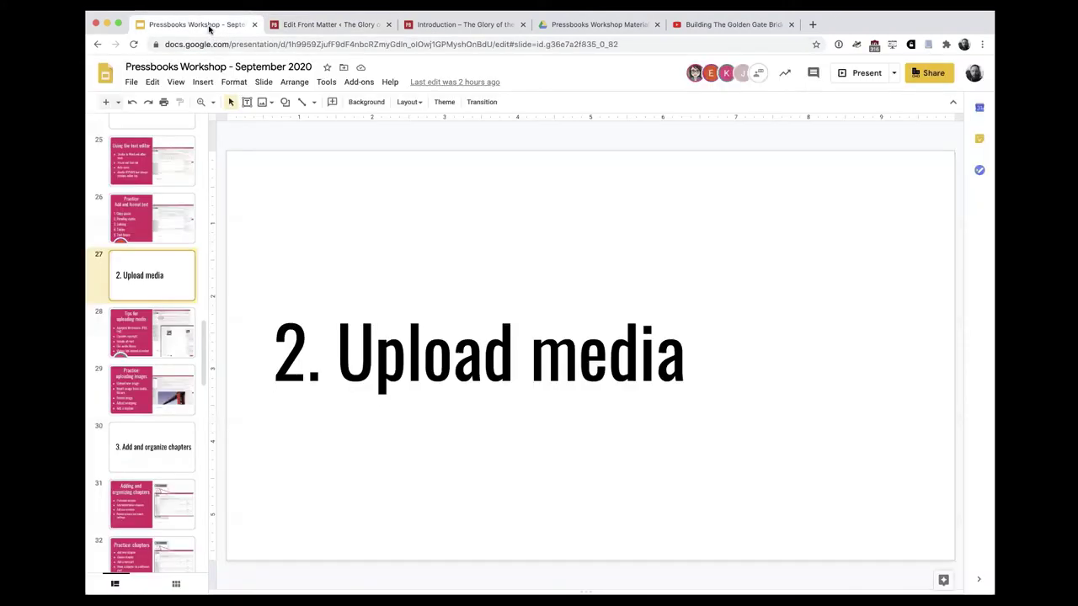
{"action": "left_click", "coordinate": [155, 407]}
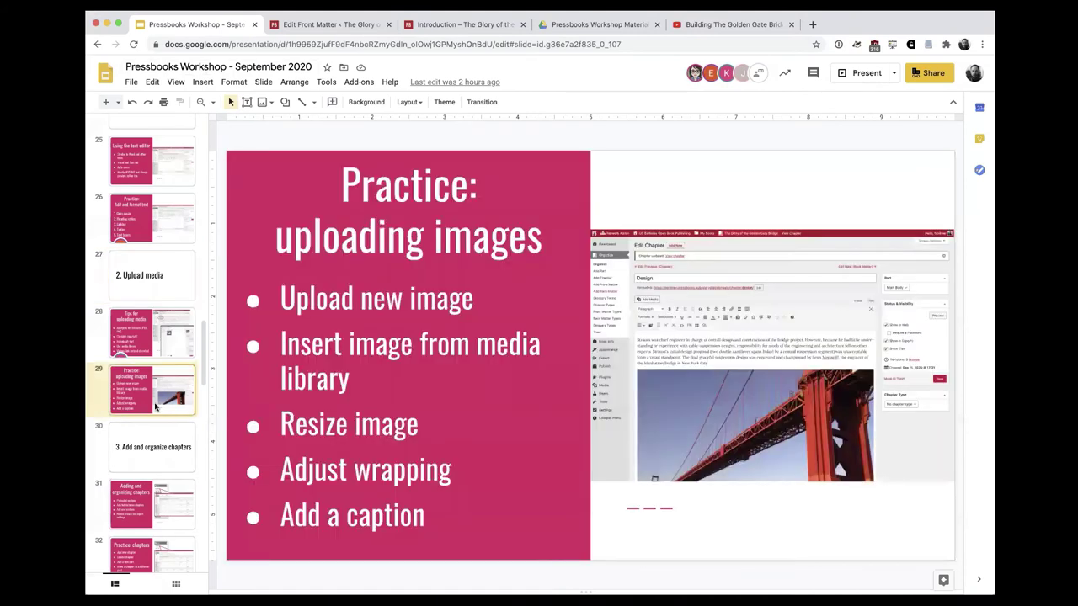
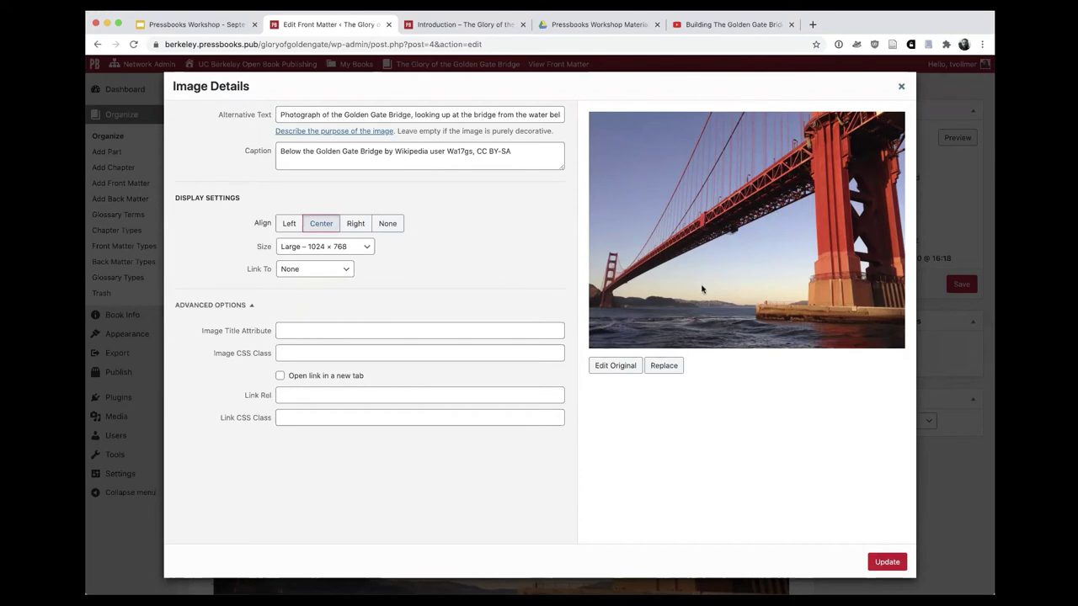
Close the image details and align the bridge image left in the Introduction
{"action": "left_click", "coordinate": [901, 86]}
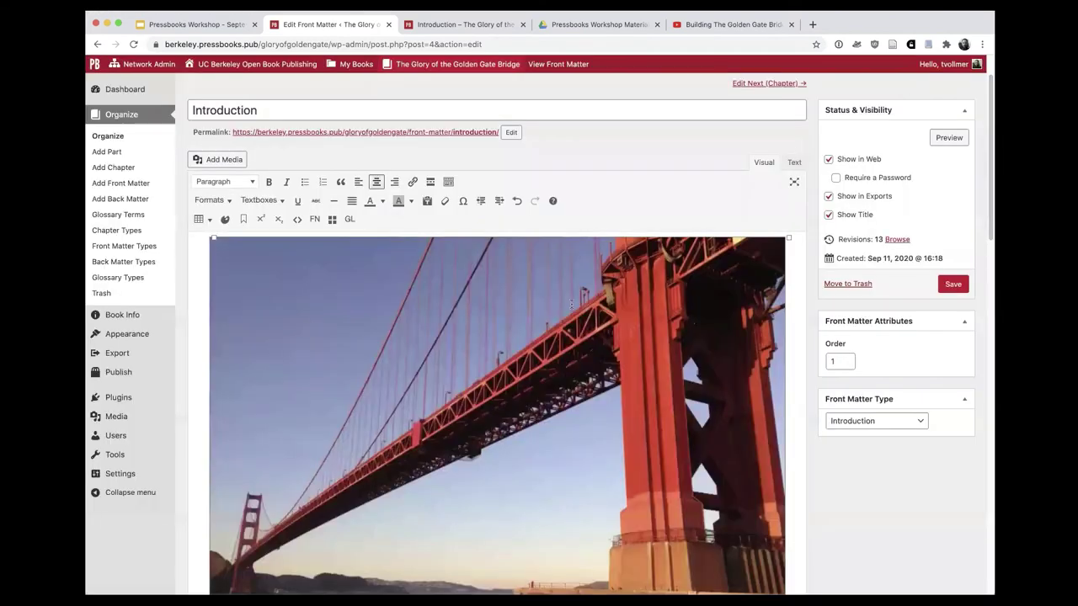
{"action": "right_click", "coordinate": [495, 356]}
{"action": "left_click", "coordinate": [478, 357]}
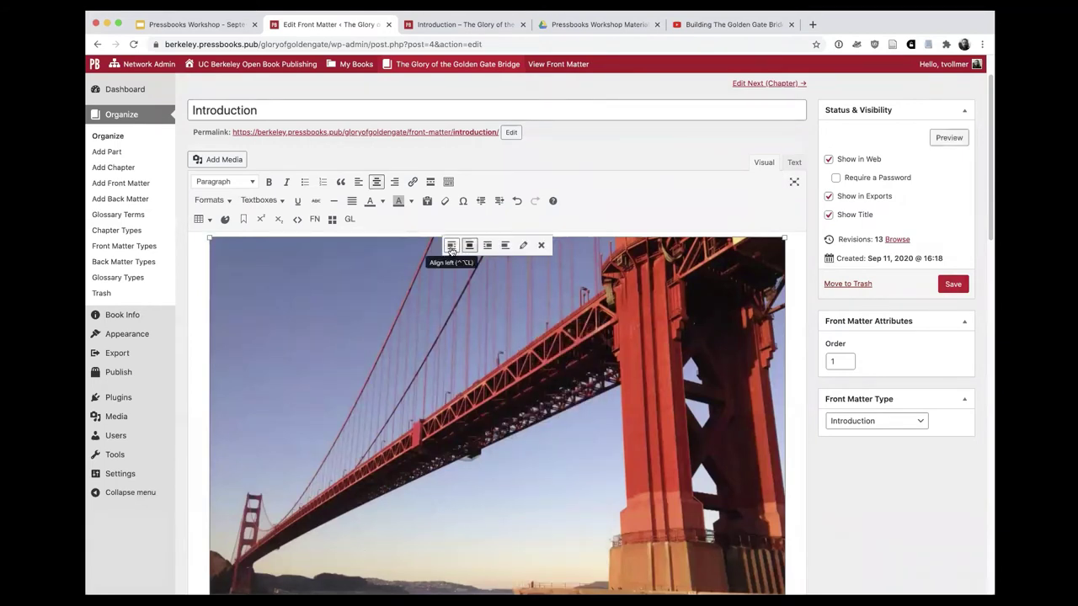
{"action": "left_click", "coordinate": [451, 248]}
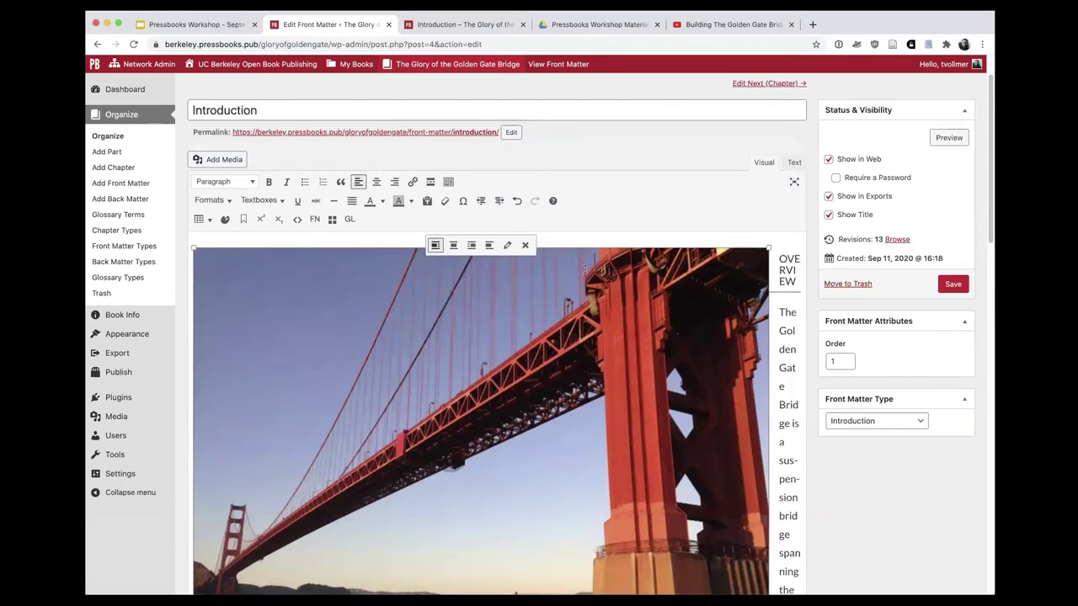
Examine the bridge image's details and the editing options for the original image, then close them without changes
{"action": "right_click", "coordinate": [505, 249]}
{"action": "left_click", "coordinate": [505, 248]}
{"action": "left_click", "coordinate": [505, 248]}
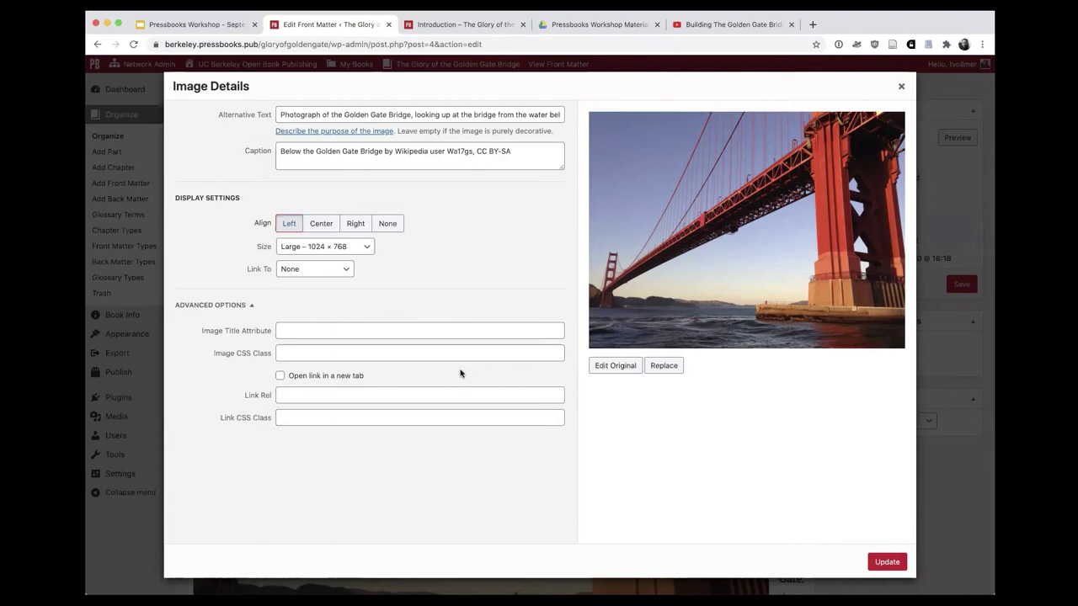
{"action": "left_click", "coordinate": [614, 365]}
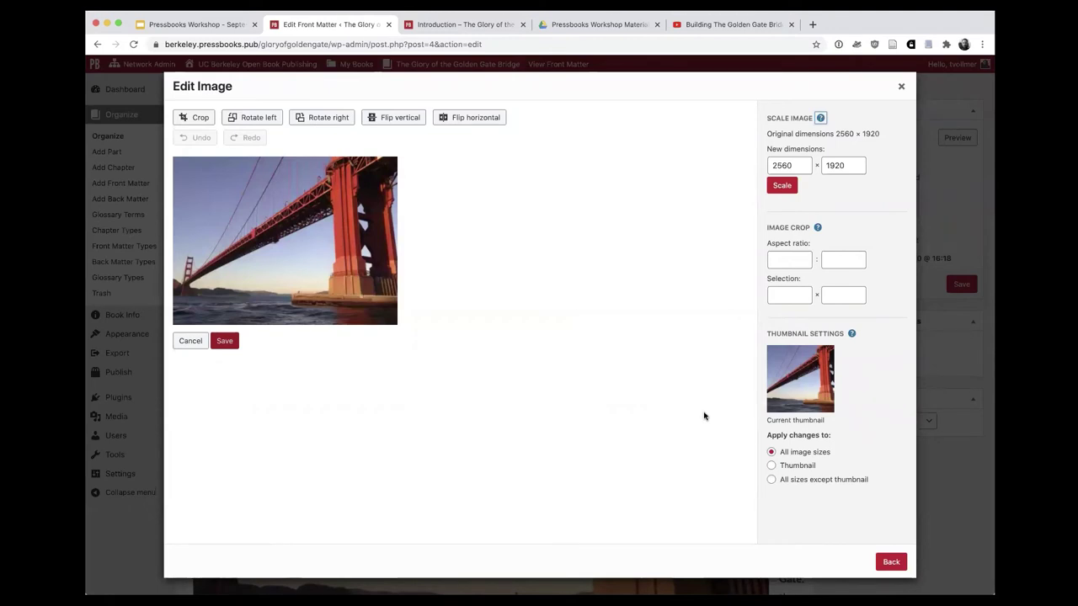
{"action": "left_click", "coordinate": [888, 561]}
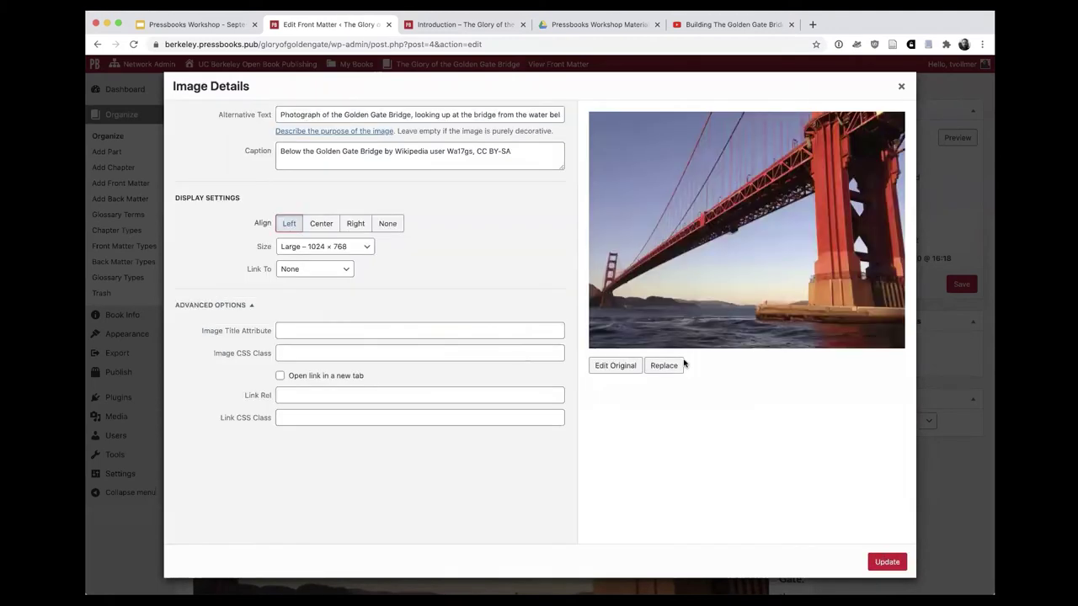
{"action": "left_click", "coordinate": [901, 89]}
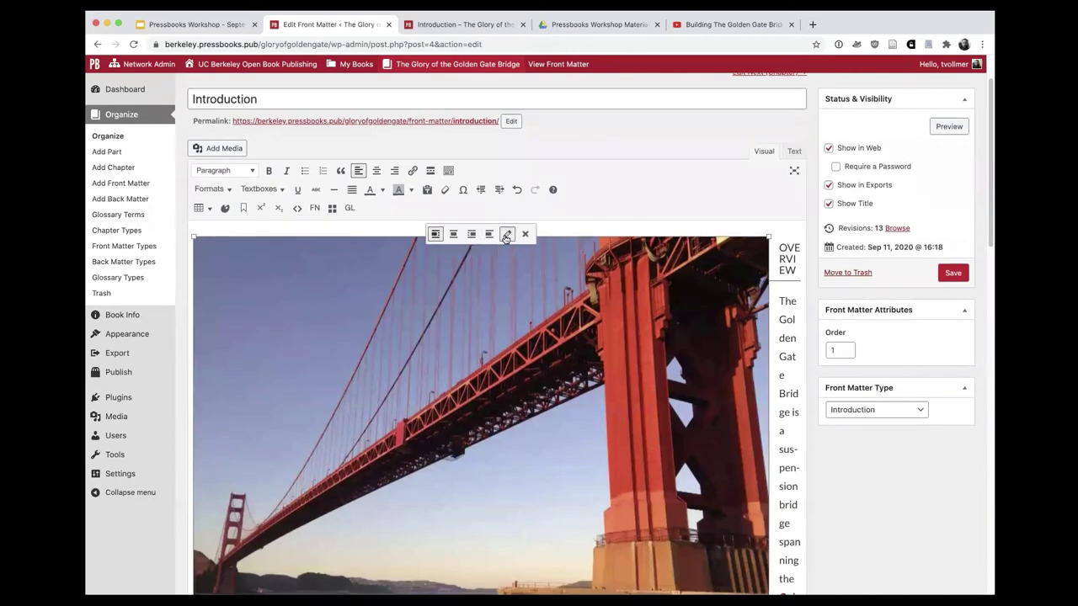
Set the bridge image's alignment to Center in its image details and update the image
{"action": "left_click", "coordinate": [508, 234]}
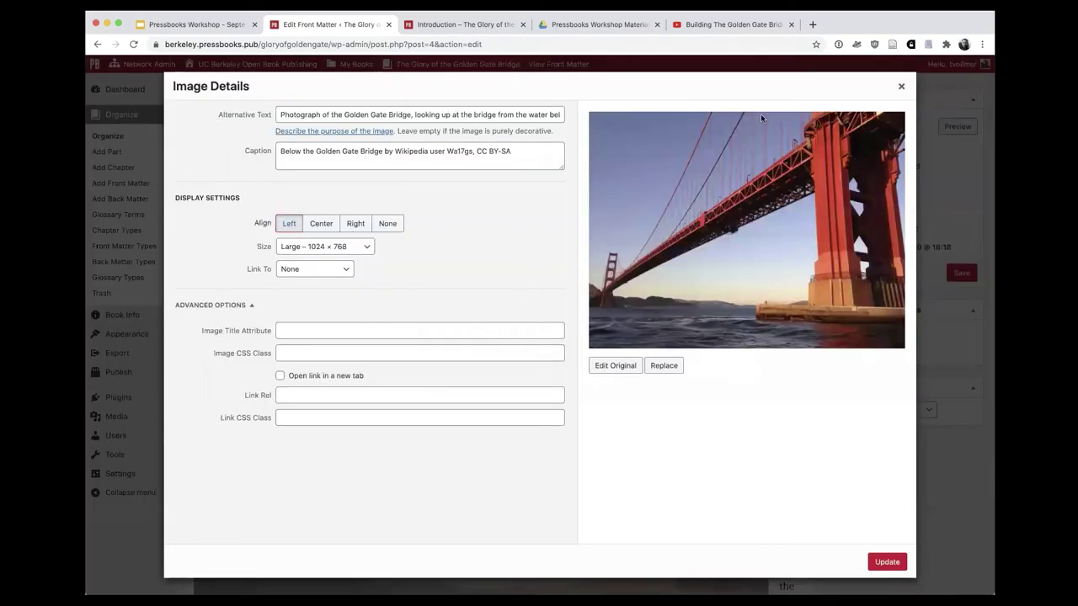
{"action": "left_click", "coordinate": [327, 229]}
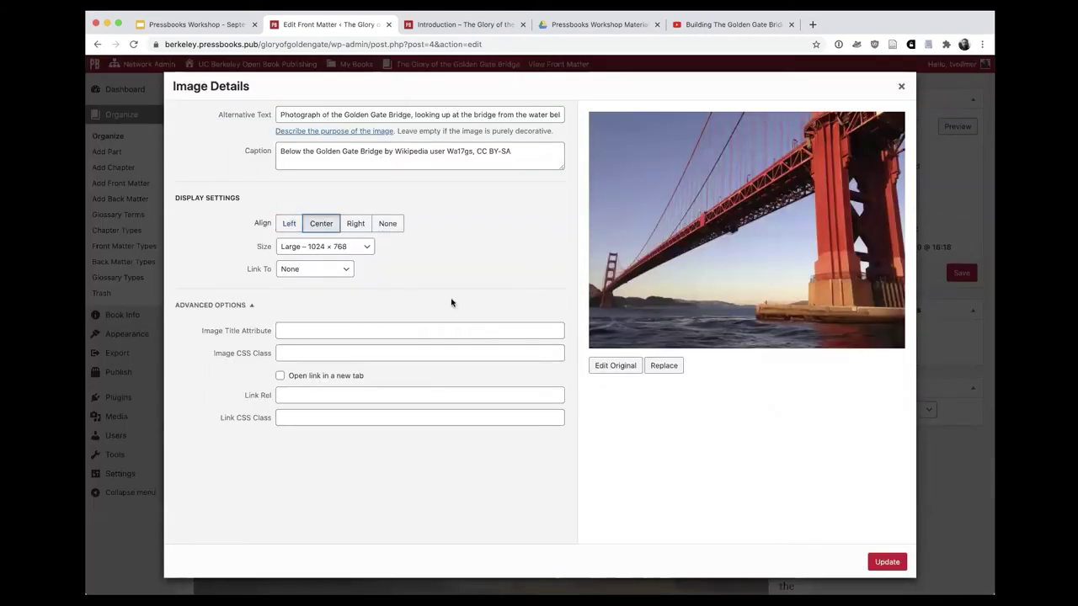
{"action": "left_click", "coordinate": [884, 561]}
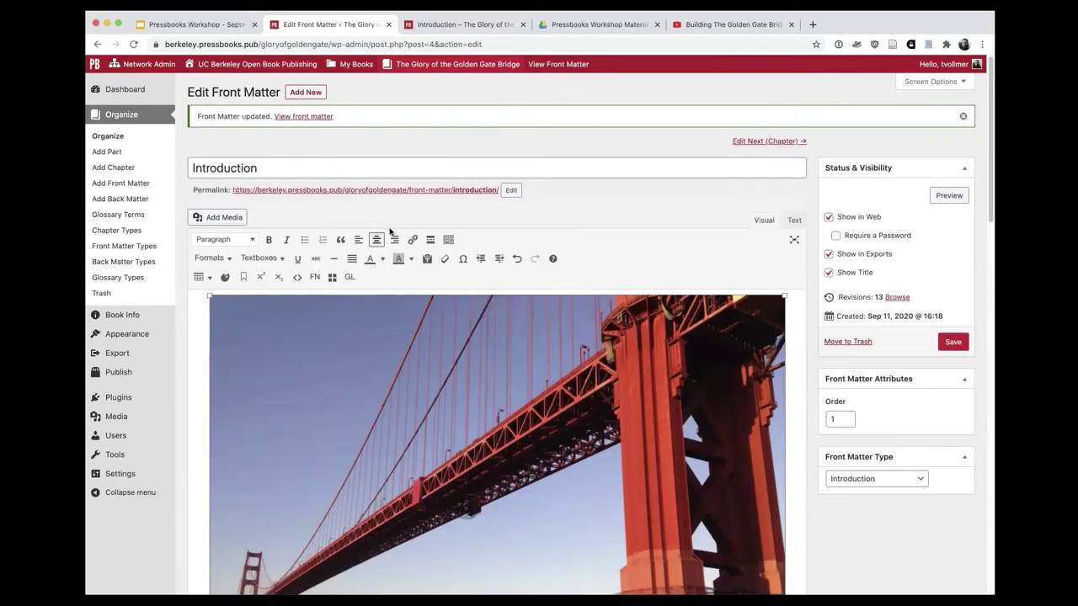
Switch to the Google Slides presentation, show the "3. Add and organize chapters" slide, and return to the Pressbooks front matter editor
{"action": "left_click", "coordinate": [202, 27]}
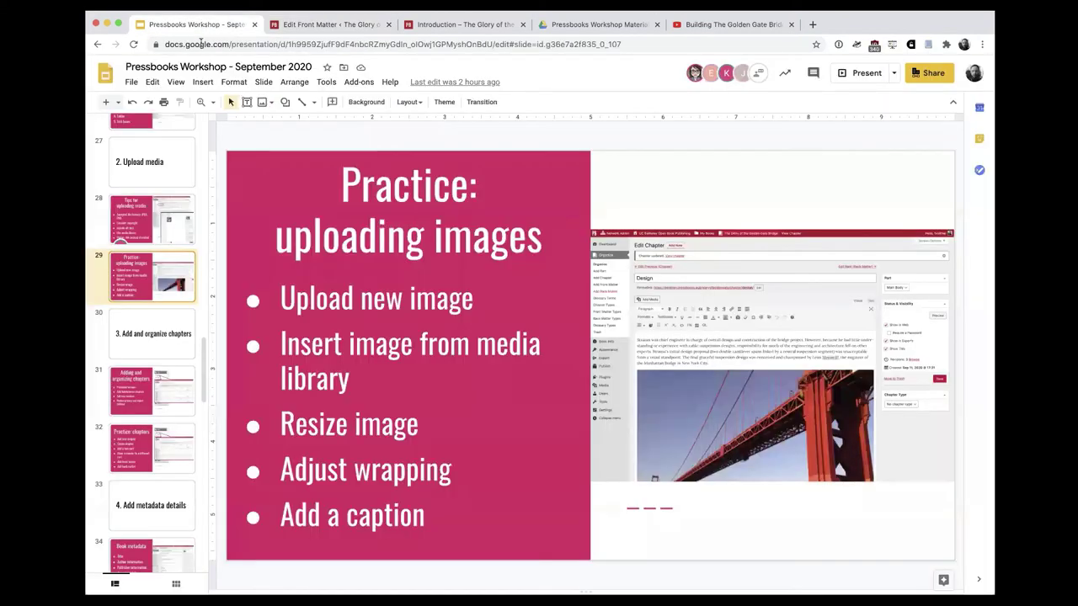
{"action": "left_click", "coordinate": [144, 325]}
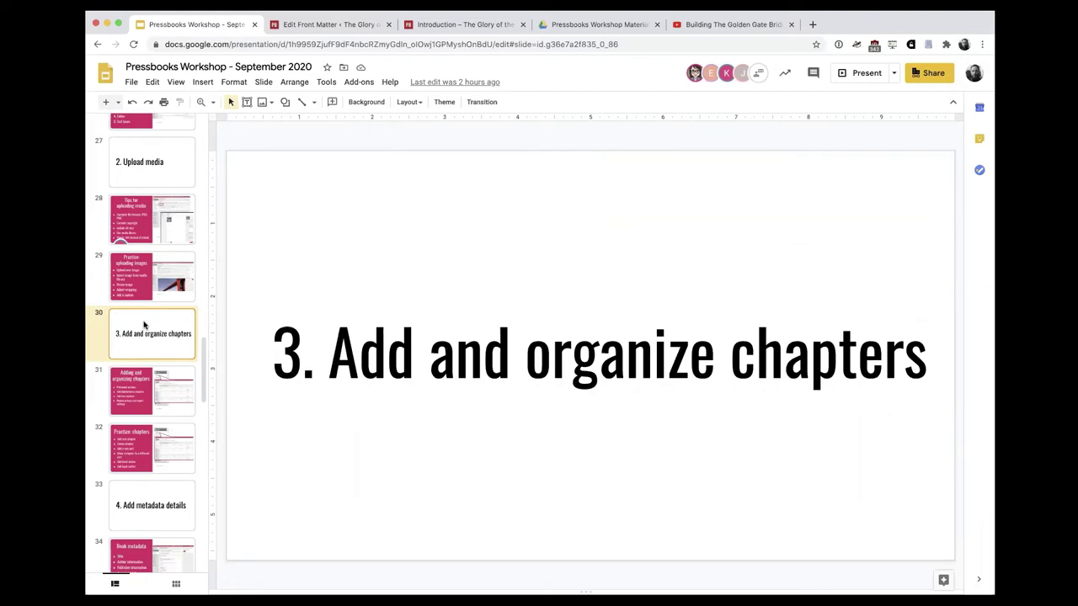
{"action": "left_click", "coordinate": [300, 30]}
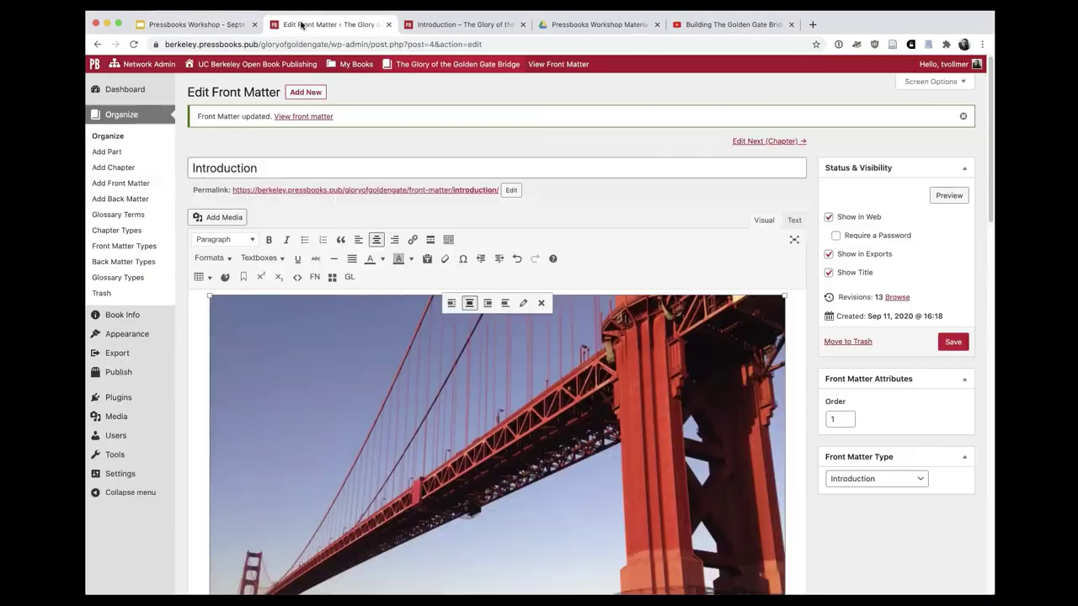
Save the Introduction and open the book's Organize page
{"action": "left_click", "coordinate": [120, 116]}
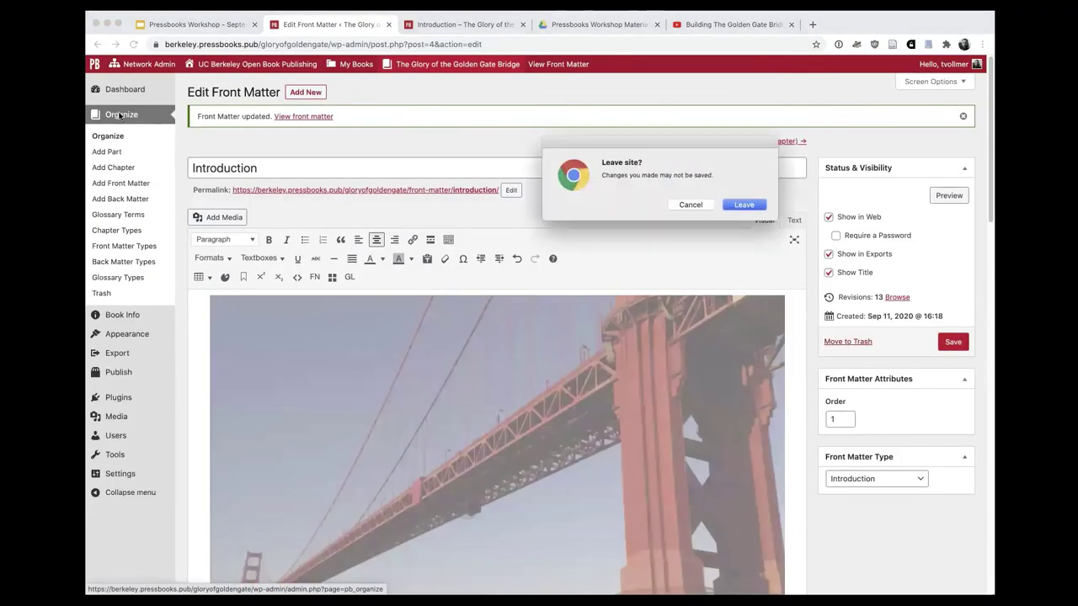
{"action": "left_click", "coordinate": [689, 204]}
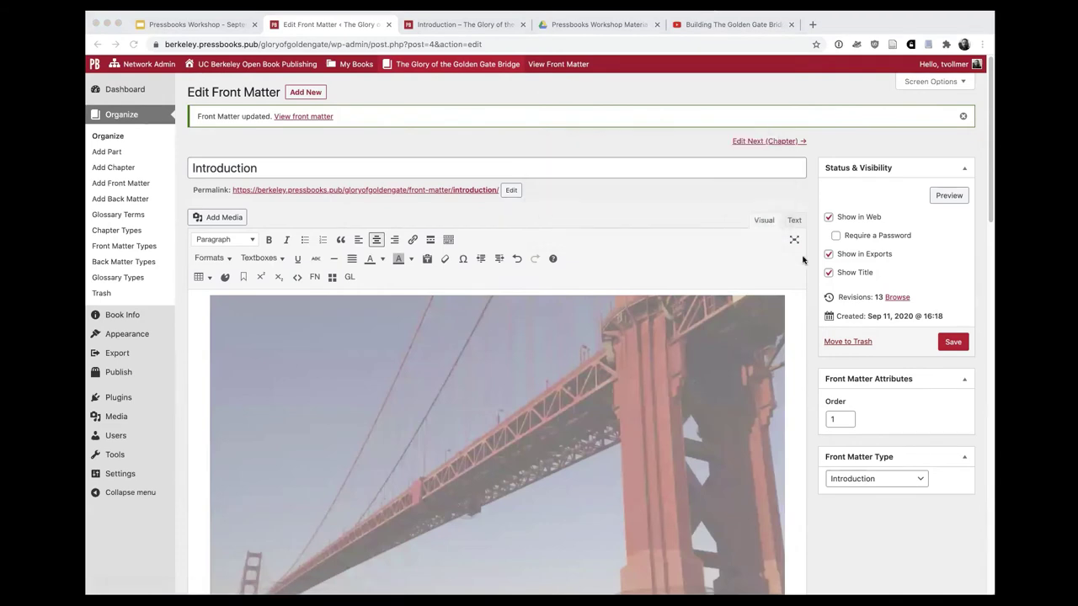
{"action": "left_click", "coordinate": [953, 341]}
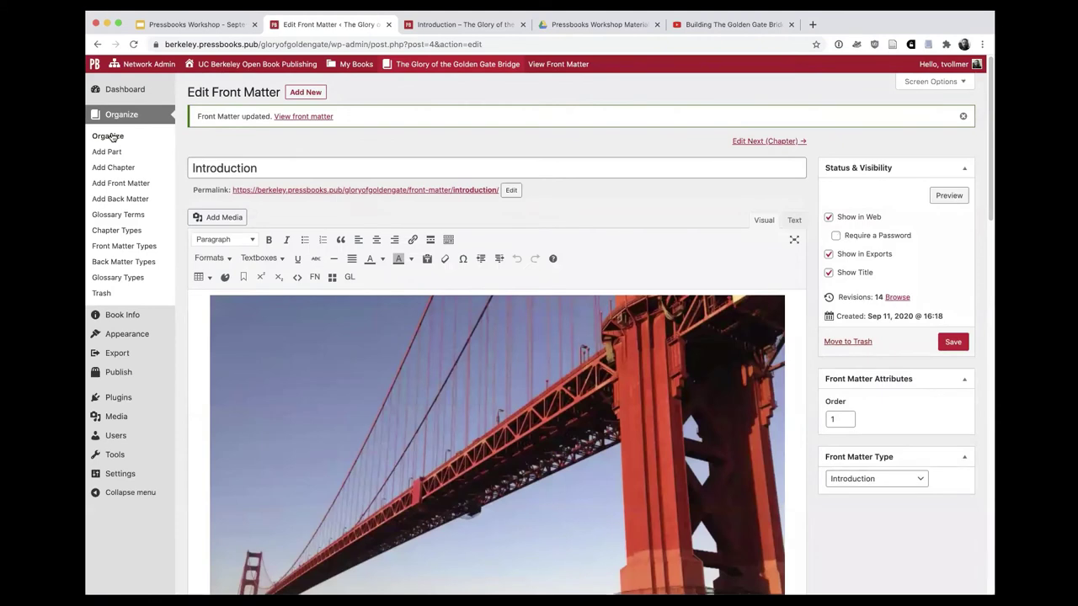
{"action": "left_click", "coordinate": [117, 118]}
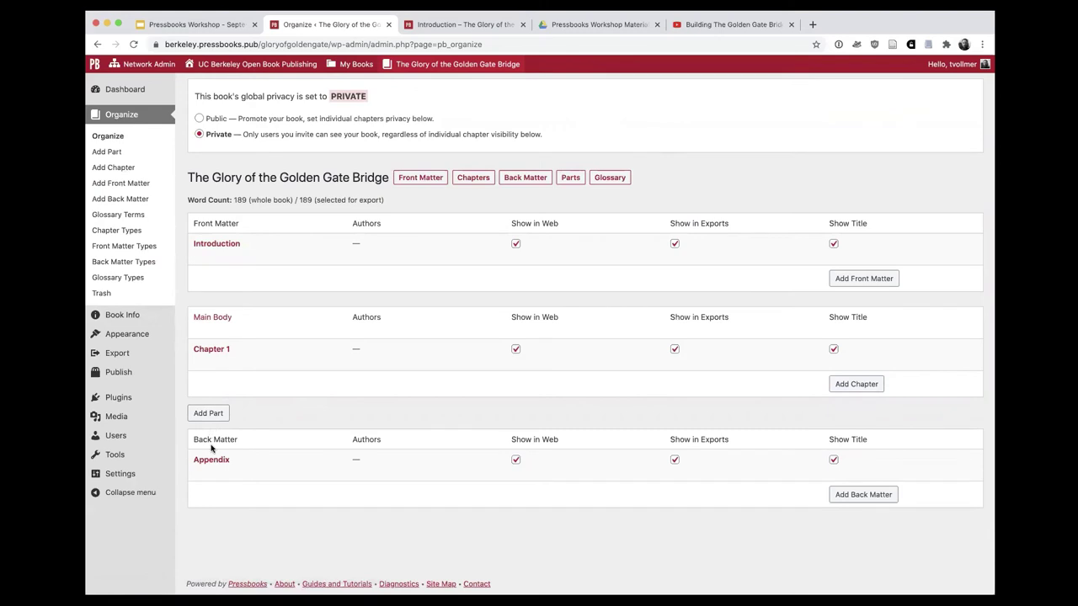
Start a new chapter titled "Design of the Golden Gate Bridge"
{"action": "left_click", "coordinate": [115, 169]}
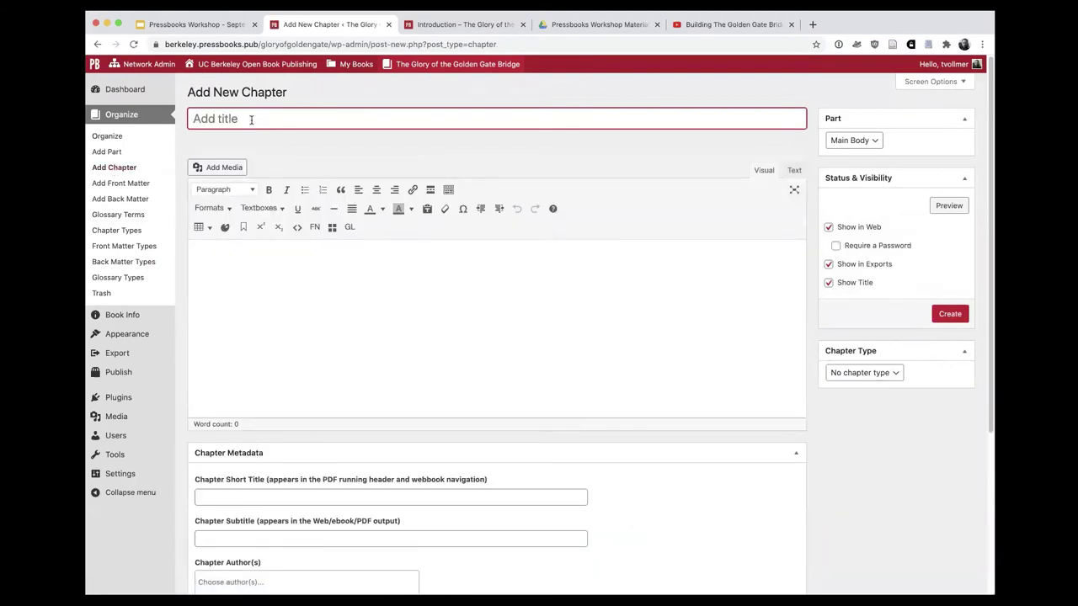
{"action": "type", "text": "Design of the Go"}
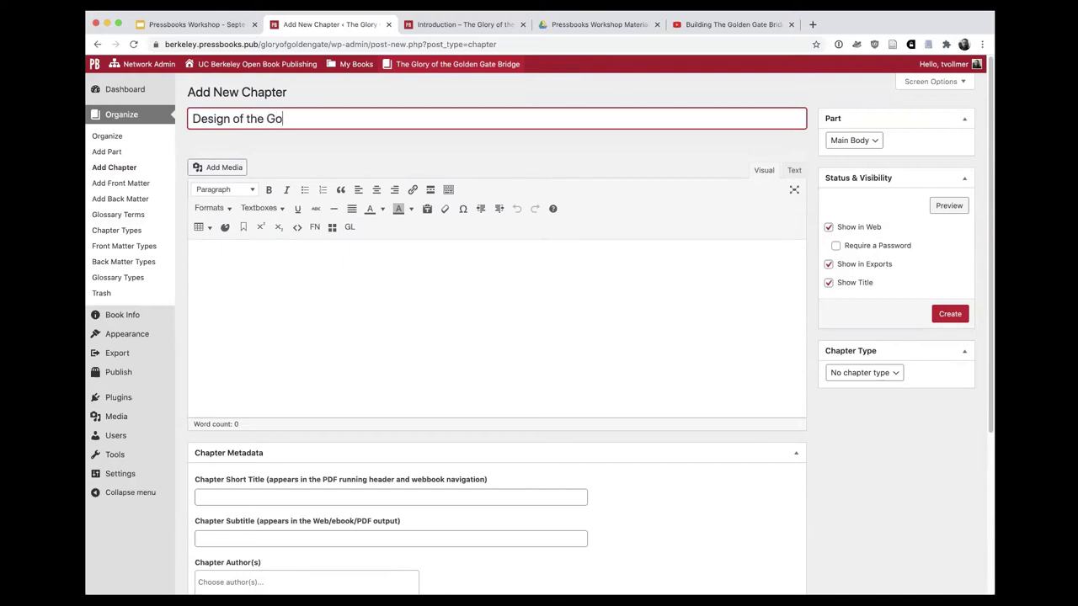
{"action": "type", "text": "dlden Gate Bridge"}
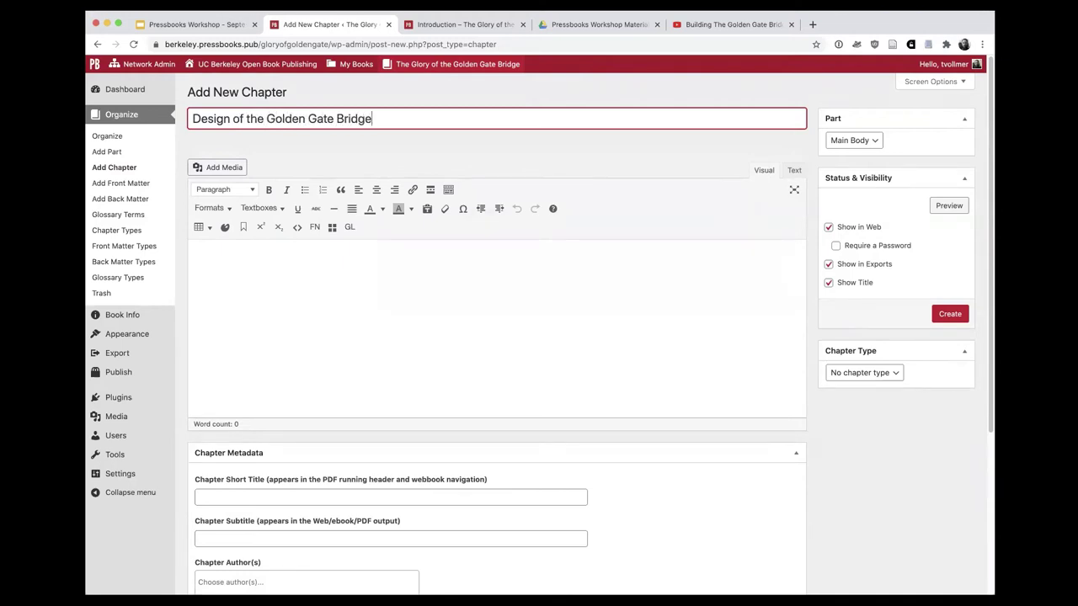
{"action": "key", "text": "Tab"}
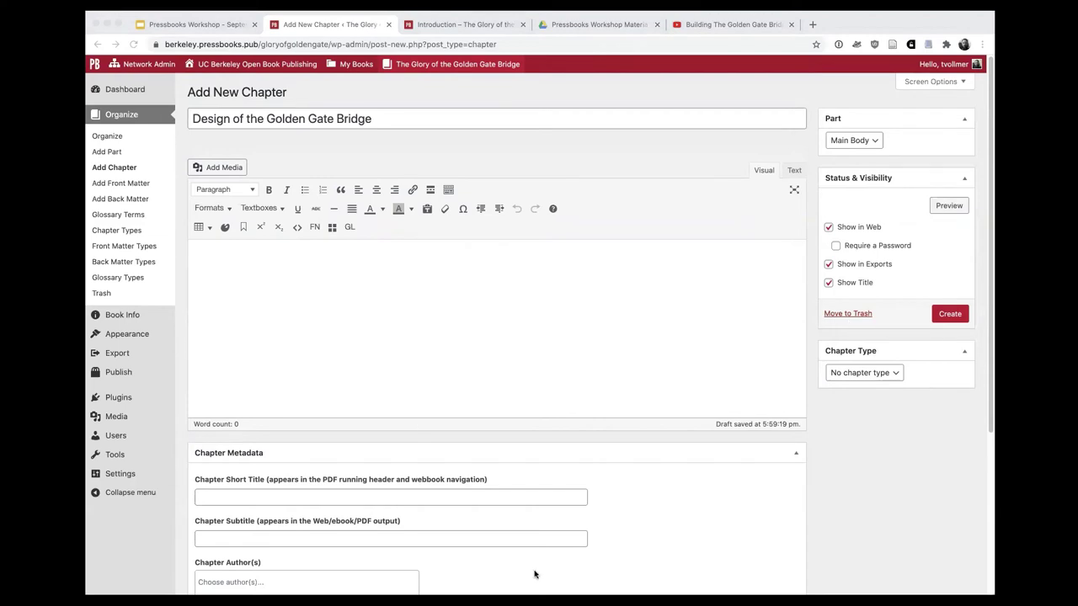
Paste the copied body text into the Design of the Golden Gate Bridge chapter and create the chapter
{"action": "left_click", "coordinate": [266, 263]}
{"action": "key", "text": "super+v"}
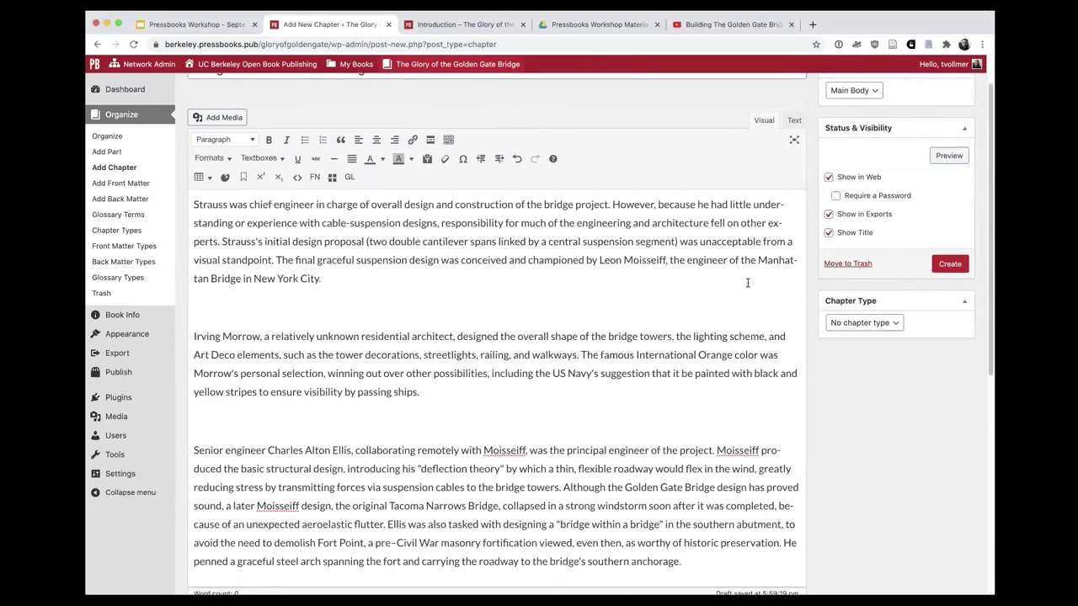
{"action": "scroll", "coordinate": [490, 267], "scroll_direction": "up", "scroll_amount": 1}
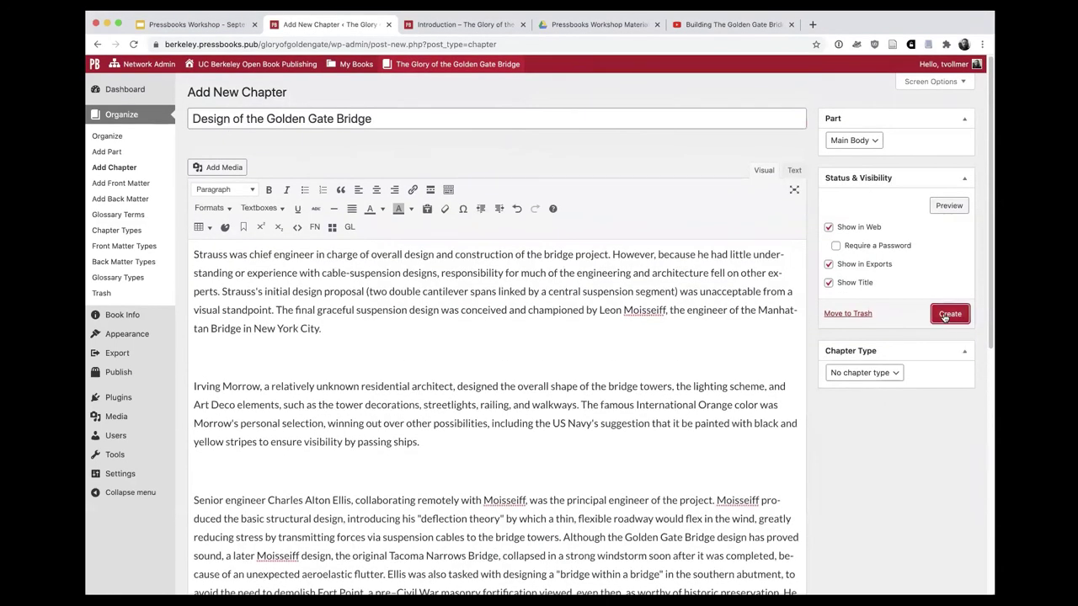
{"action": "left_click", "coordinate": [945, 316]}
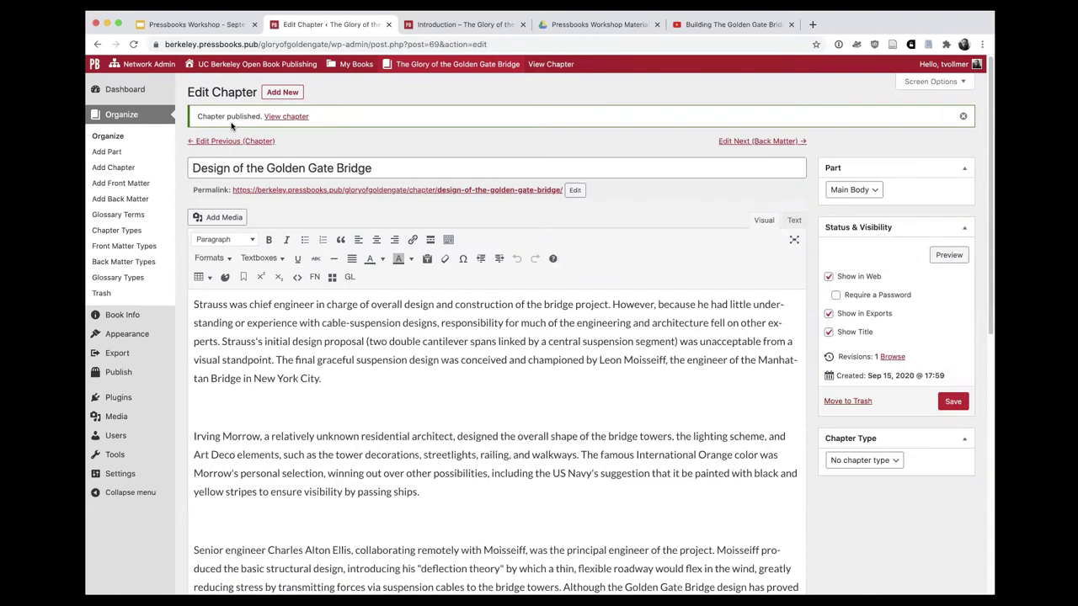
Preview the Design of the Golden Gate Bridge chapter, look through its page, and return to the chapter editor
{"action": "left_click", "coordinate": [948, 255]}
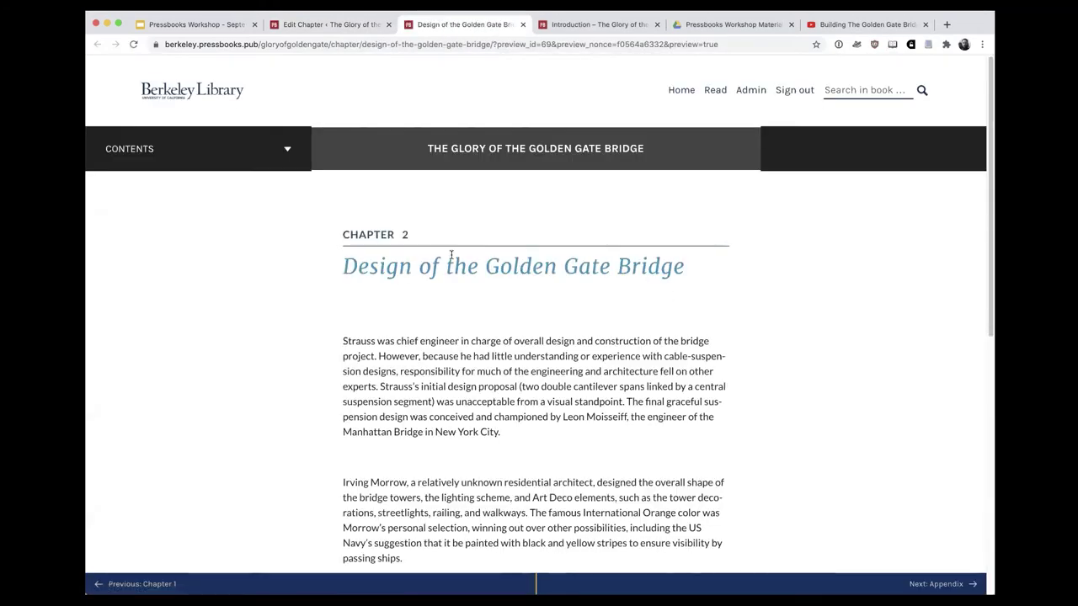
{"action": "scroll", "coordinate": [411, 208], "scroll_direction": "down", "scroll_amount": 1}
{"action": "scroll", "coordinate": [401, 235], "scroll_direction": "down", "scroll_amount": 5}
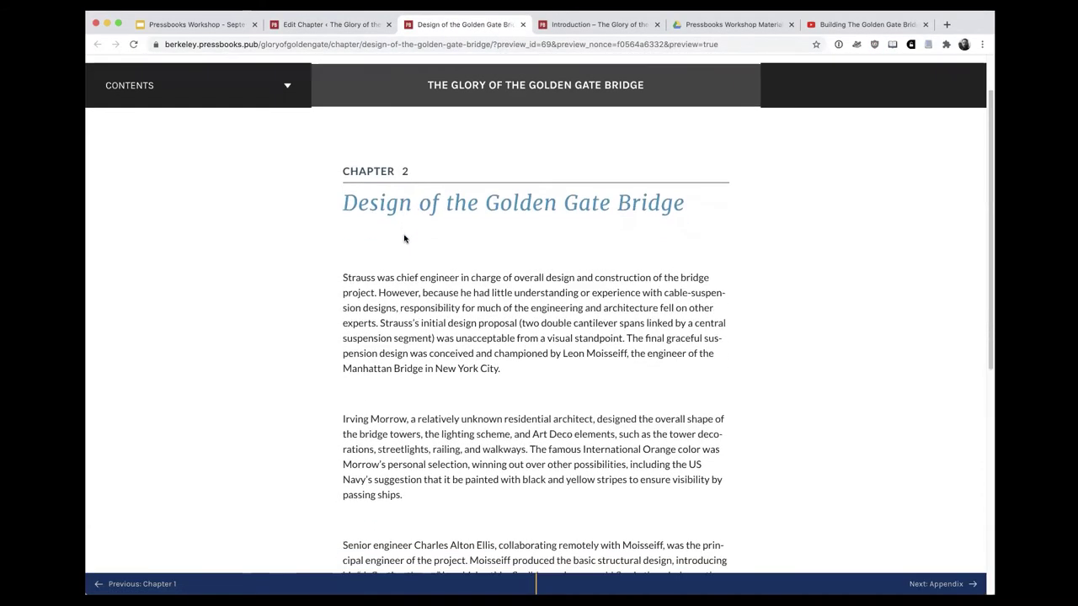
{"action": "scroll", "coordinate": [425, 267], "scroll_direction": "down", "scroll_amount": 2}
{"action": "scroll", "coordinate": [425, 267], "scroll_direction": "up", "scroll_amount": 6}
{"action": "left_click", "coordinate": [308, 24]}
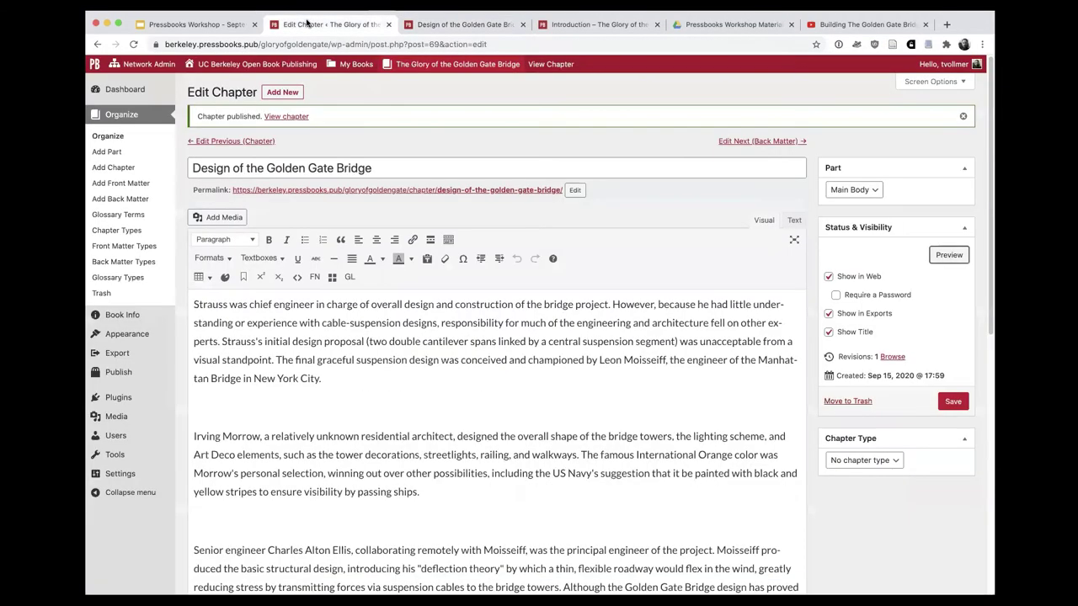
Open the book's Organize page and move the Design of the Golden Gate Bridge chapter above Chapter 1 in Main Body
{"action": "left_click", "coordinate": [129, 117]}
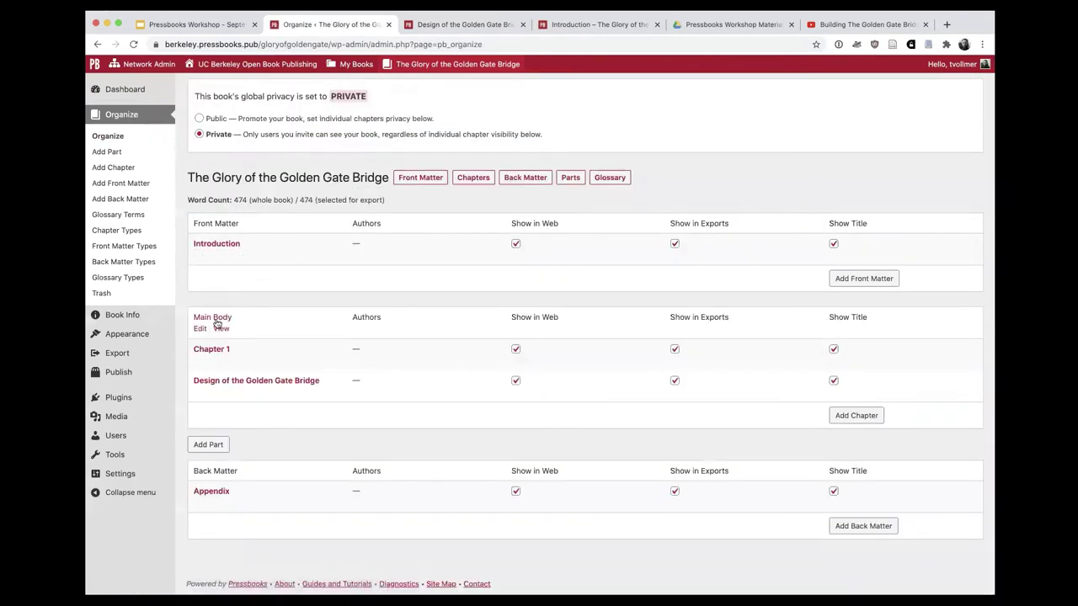
{"action": "mouse_move", "coordinate": [219, 387]}
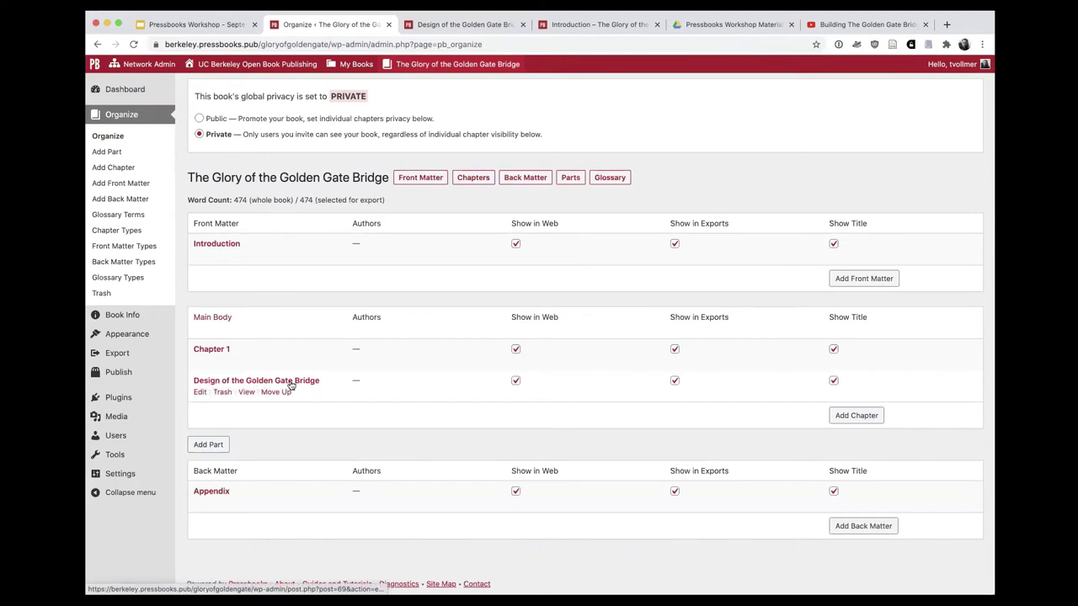
{"action": "mouse_move", "coordinate": [211, 337]}
{"action": "left_click_drag", "start_coordinate": [213, 384], "coordinate": [216, 342]}
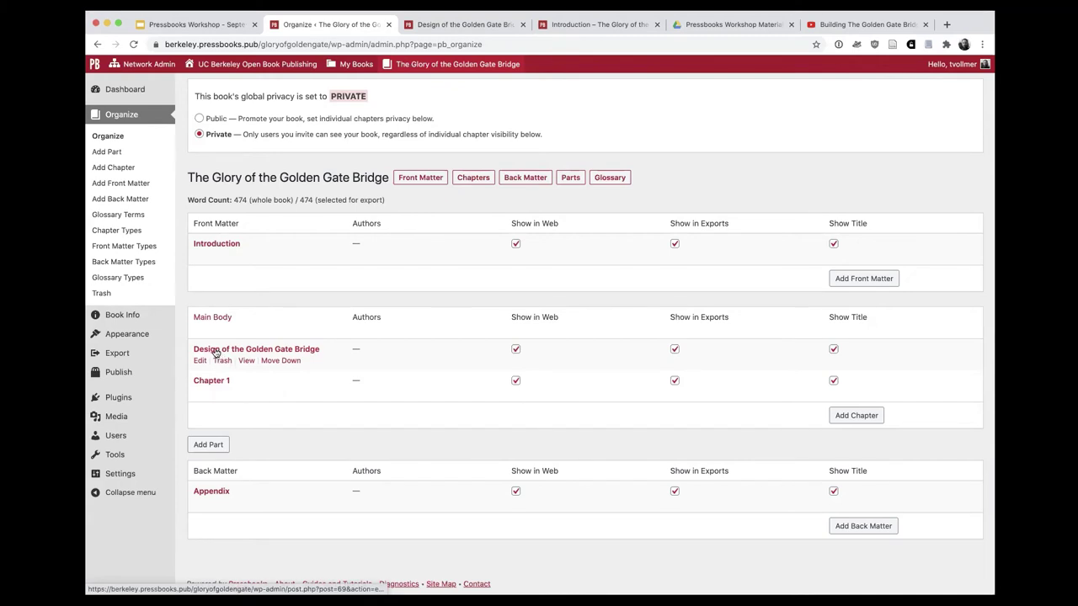
{"action": "mouse_move", "coordinate": [223, 348]}
{"action": "left_mouse_down"}
{"action": "mouse_move", "coordinate": [215, 223]}
{"action": "mouse_move", "coordinate": [217, 345]}
{"action": "left_mouse_up"}
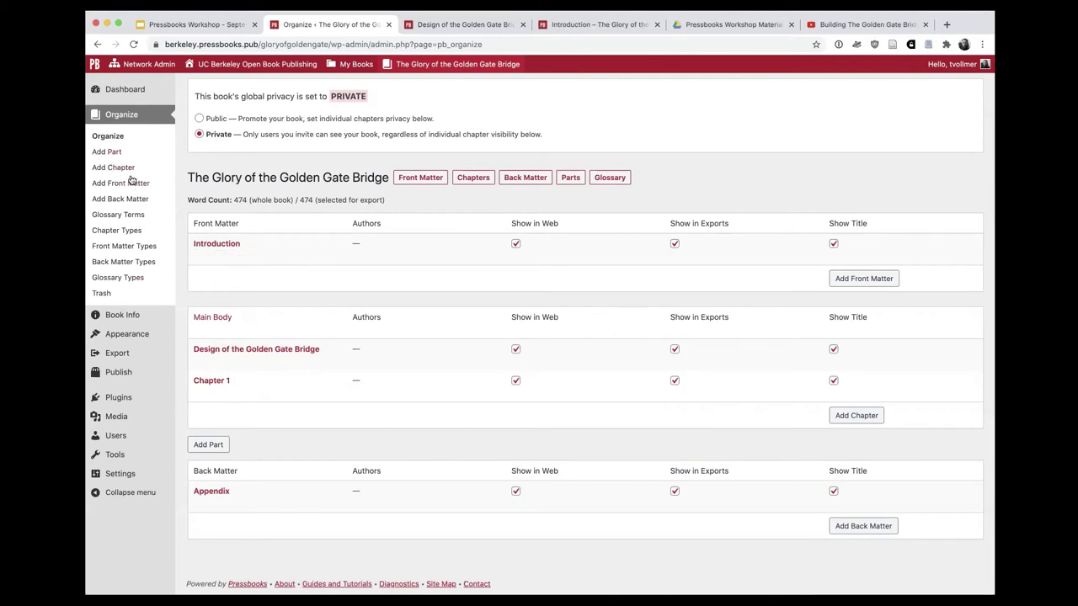
Add a new part titled "Student Essays", save it, and return to the book's Organize page
{"action": "left_click", "coordinate": [108, 152]}
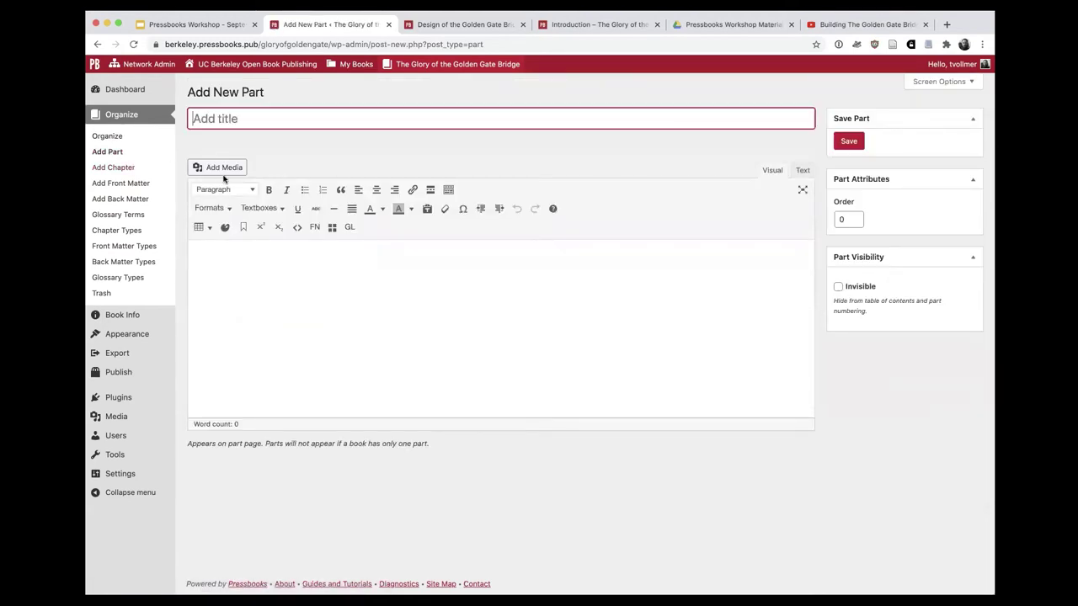
{"action": "type", "text": "Student Essays"}
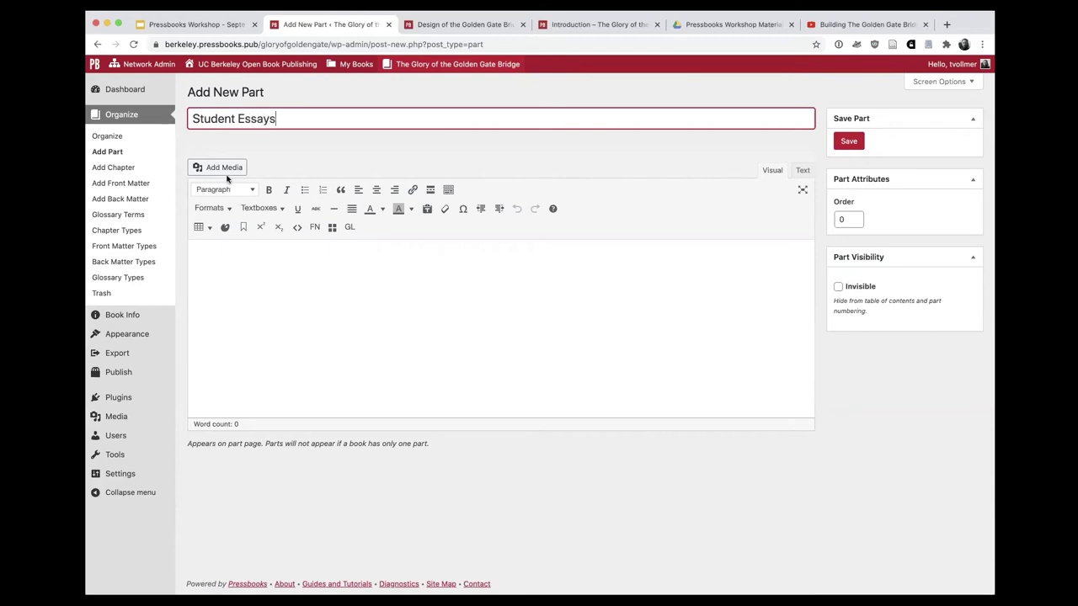
{"action": "left_click", "coordinate": [847, 140]}
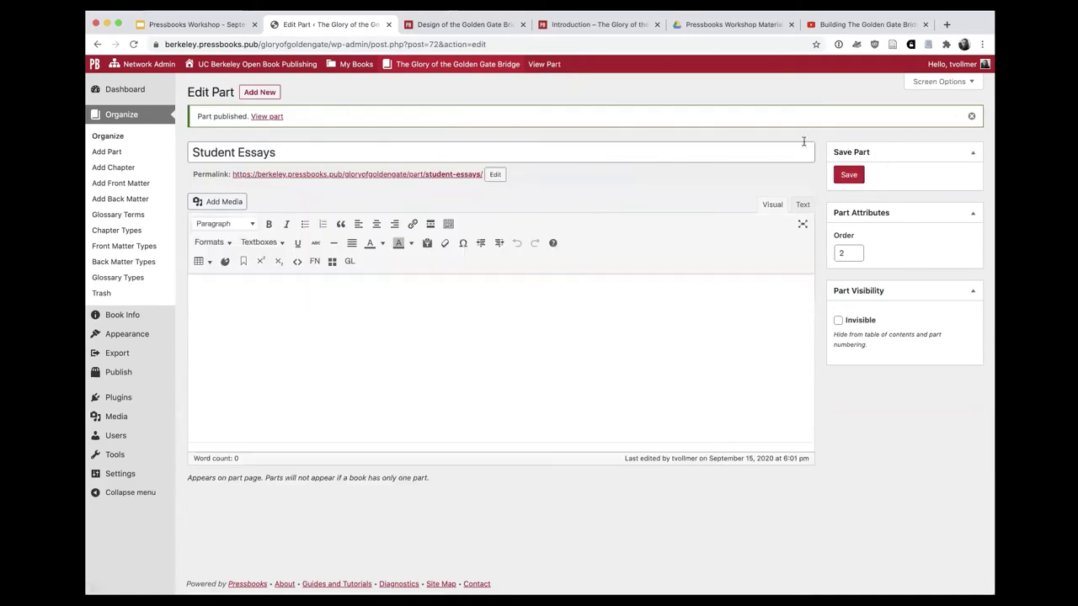
{"action": "left_click", "coordinate": [115, 120]}
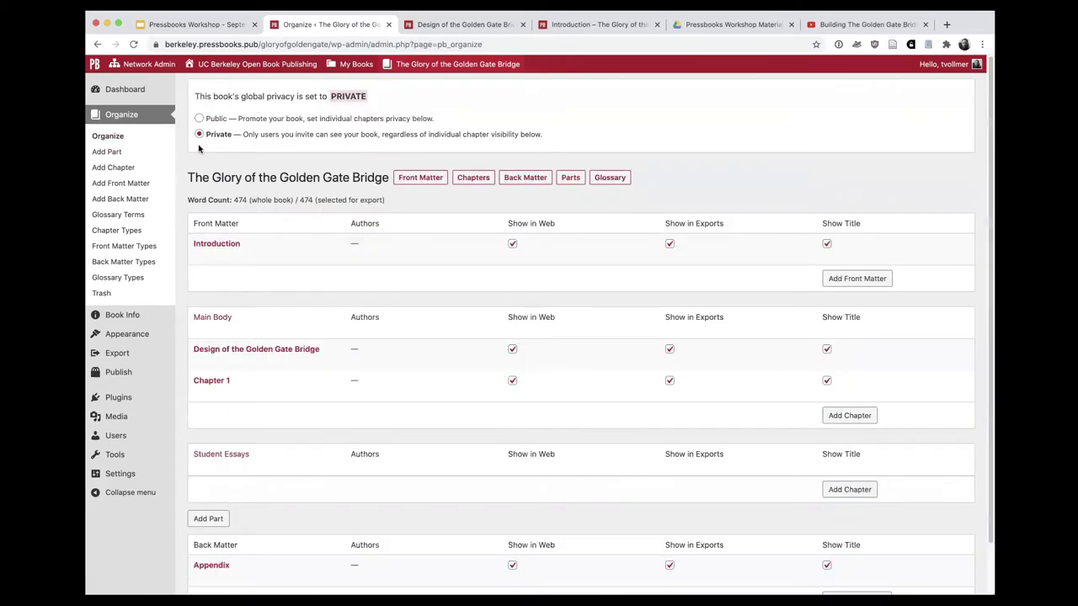
Move the Design of the Golden Gate Bridge chapter from Main Body into the Student Essays part
{"action": "mouse_move", "coordinate": [219, 468]}
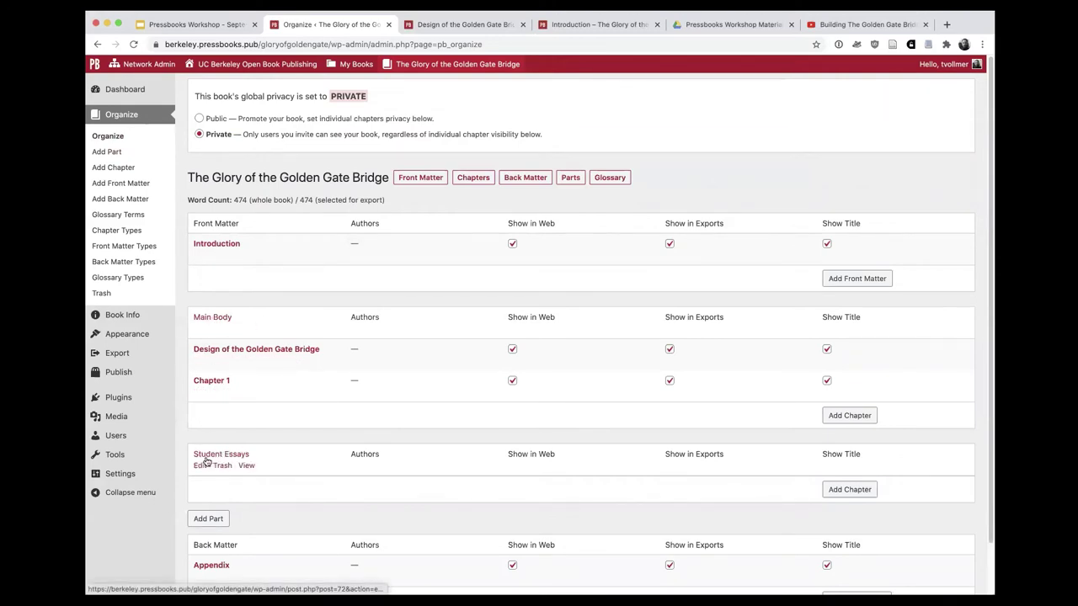
{"action": "scroll", "coordinate": [232, 429], "scroll_direction": "down", "scroll_amount": 2}
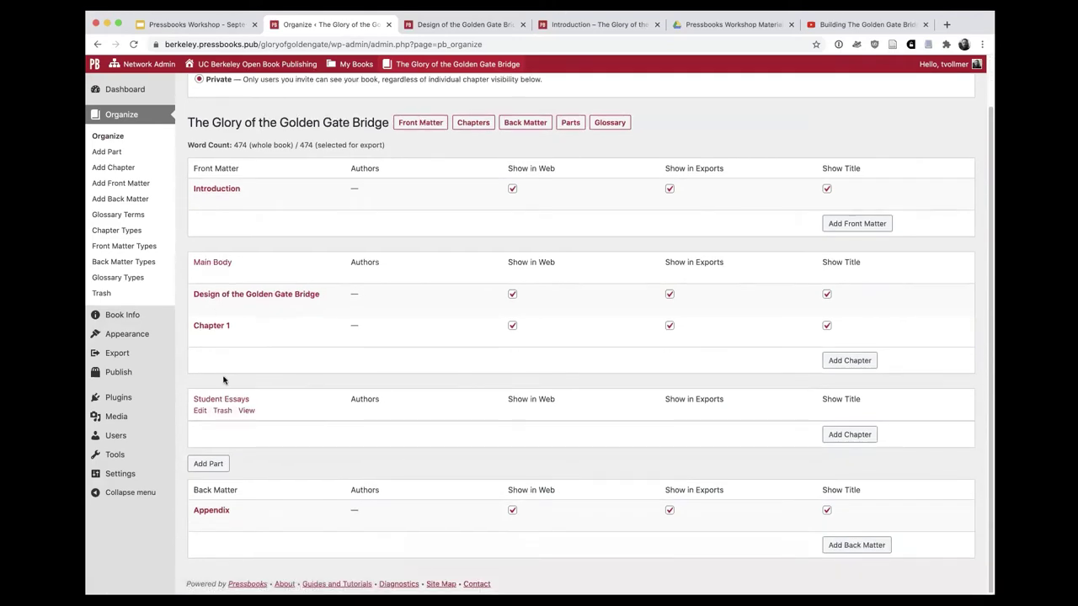
{"action": "left_click_drag", "start_coordinate": [212, 294], "coordinate": [211, 408]}
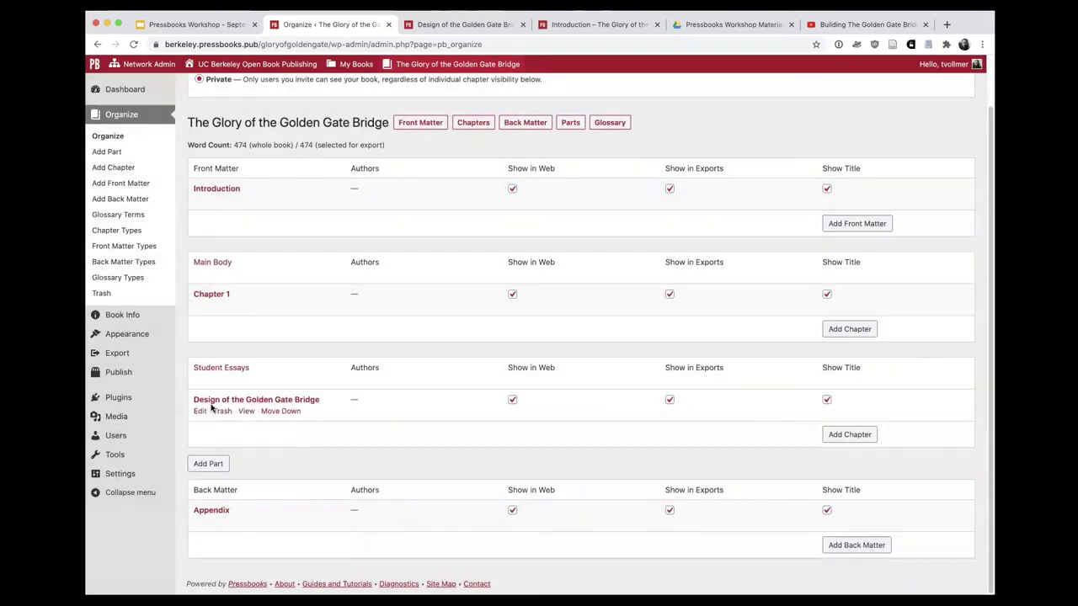
{"action": "mouse_move", "coordinate": [217, 309]}
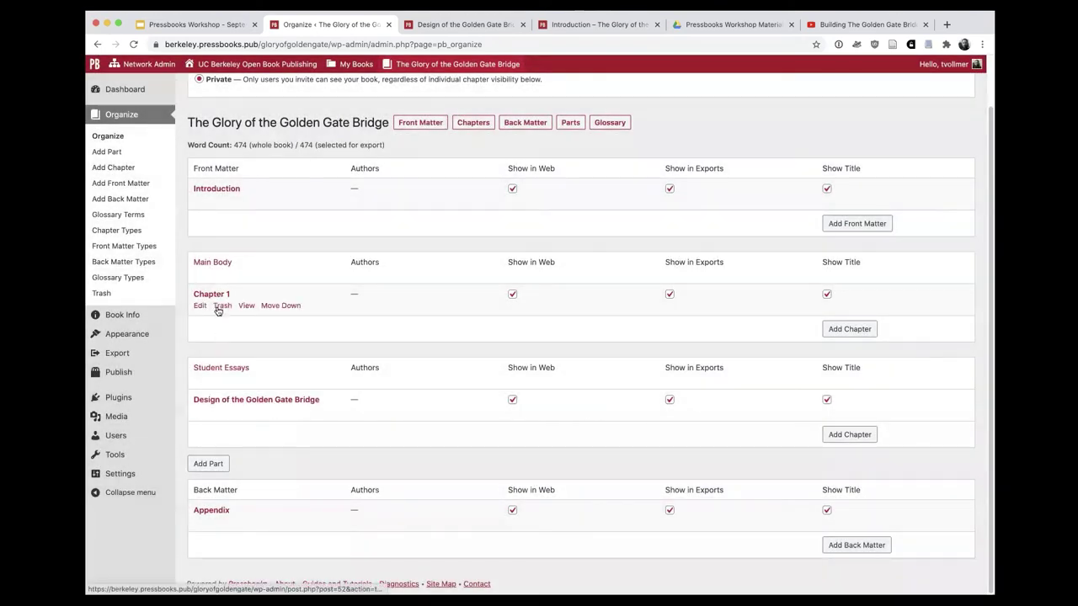
{"action": "left_click", "coordinate": [216, 400]}
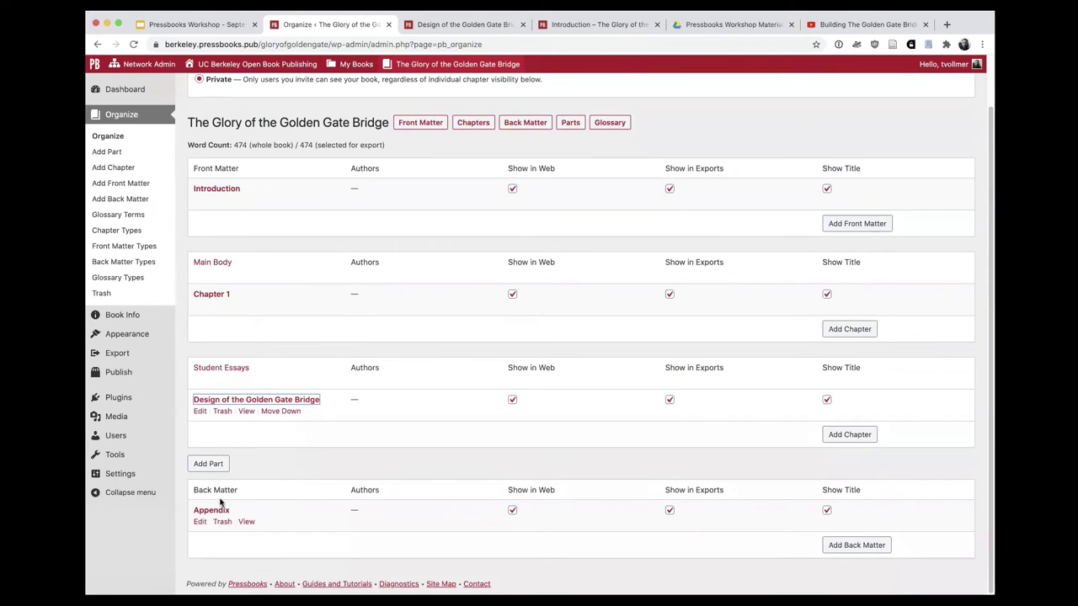
Reload the Organize page and move the Design of the Golden Gate Bridge chapter back to Main Body, above Chapter 1
{"action": "left_click", "coordinate": [110, 89]}
{"action": "left_click", "coordinate": [118, 113]}
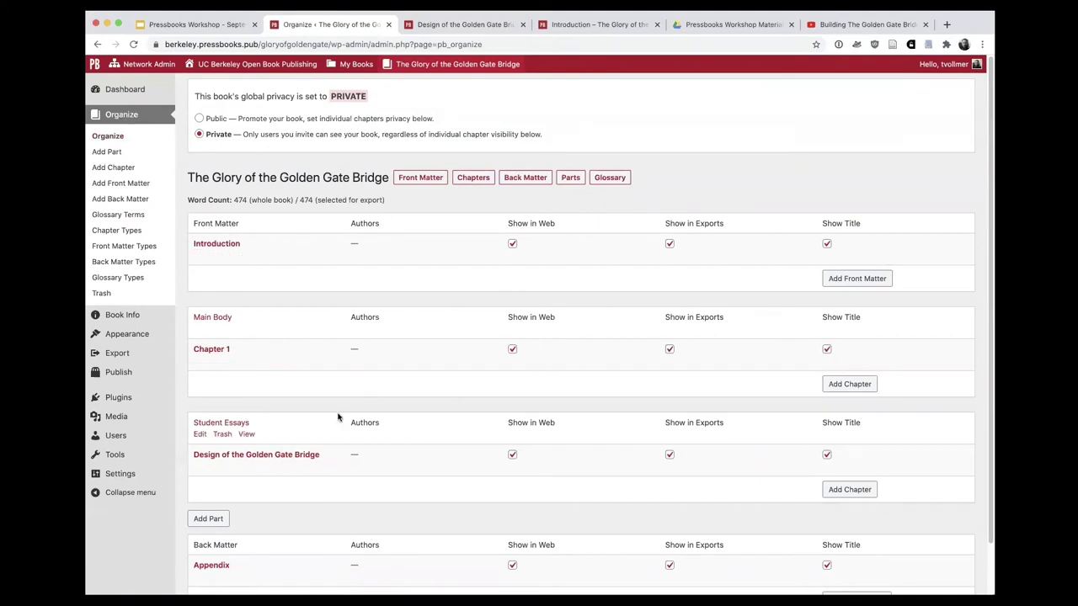
{"action": "left_click_drag", "start_coordinate": [218, 458], "coordinate": [216, 348]}
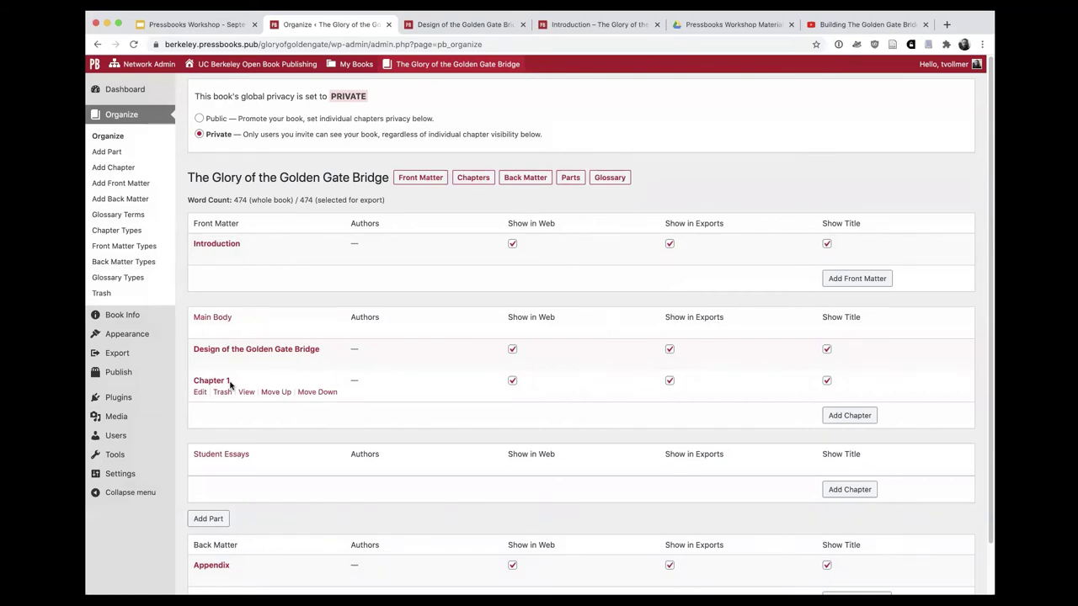
Move the placeholder Chapter 1 in Main Body to the trash
{"action": "mouse_move", "coordinate": [236, 449]}
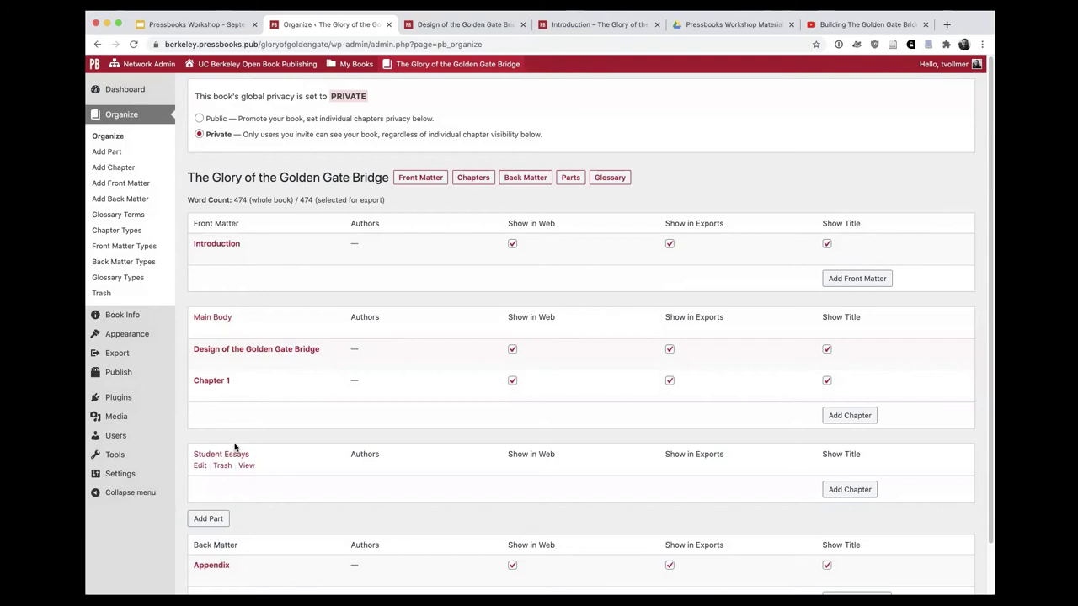
{"action": "mouse_move", "coordinate": [221, 387]}
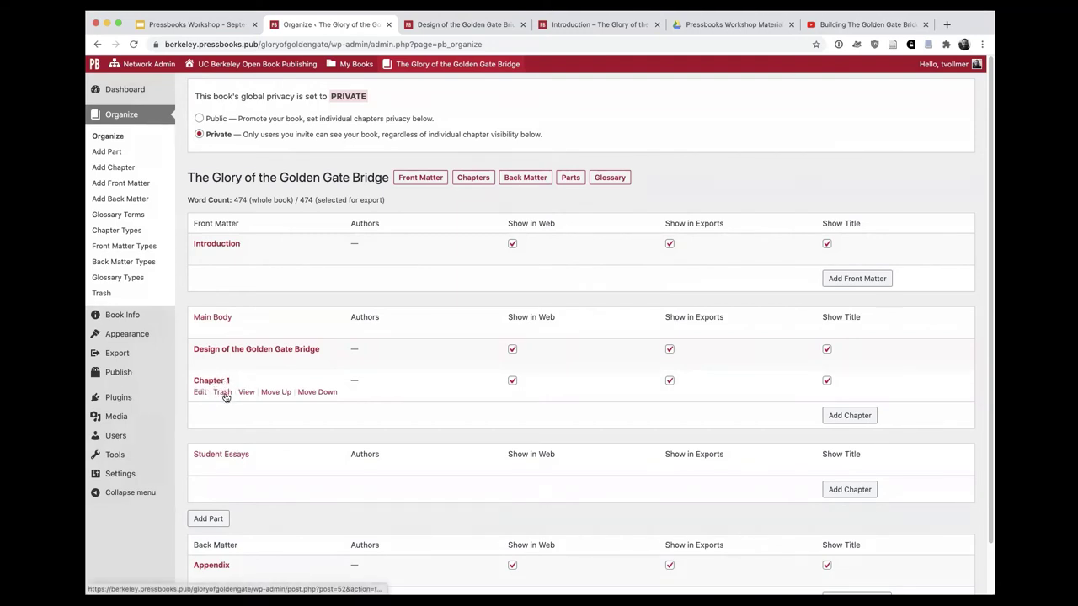
{"action": "left_click", "coordinate": [222, 392]}
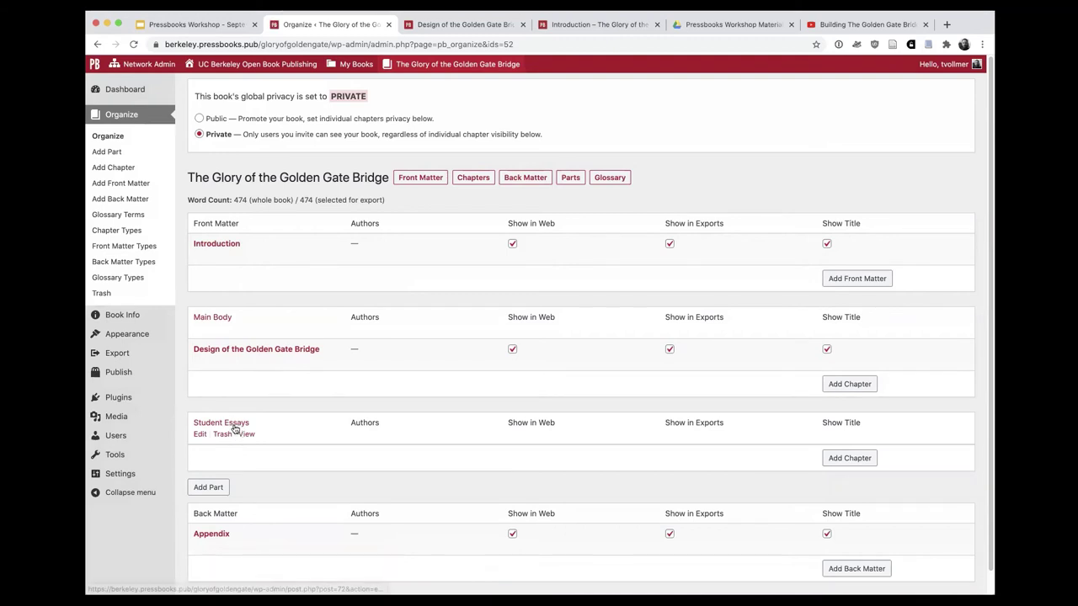
Turn off Show in Web for the Design of the Golden Gate Bridge chapter and view the web book's contents list in a new tab
{"action": "scroll", "coordinate": [236, 453], "scroll_direction": "down", "scroll_amount": 1}
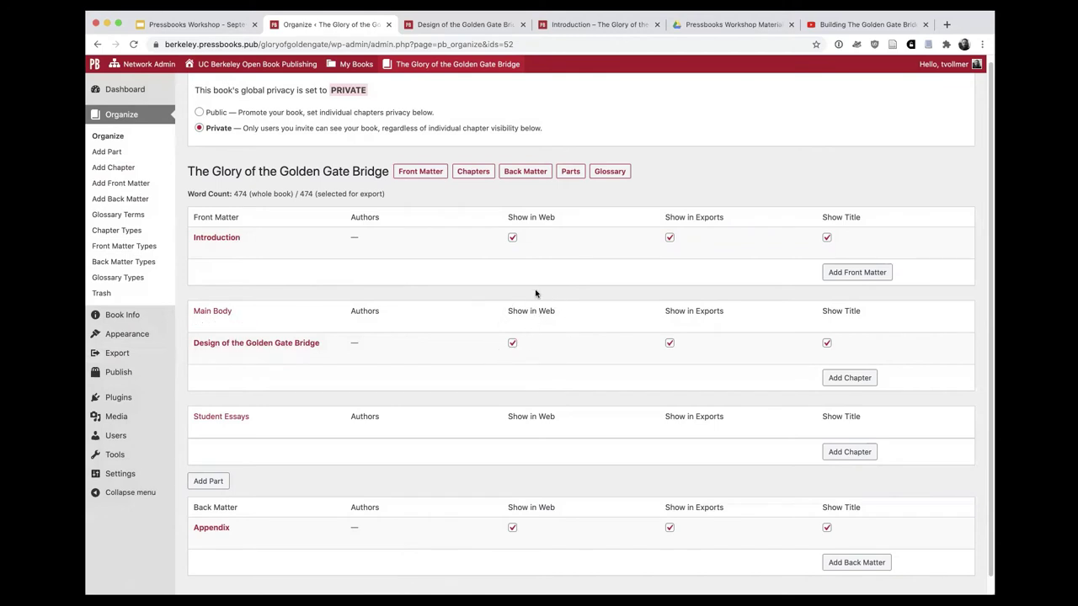
{"action": "left_click", "coordinate": [512, 343]}
{"action": "mouse_move", "coordinate": [444, 71]}
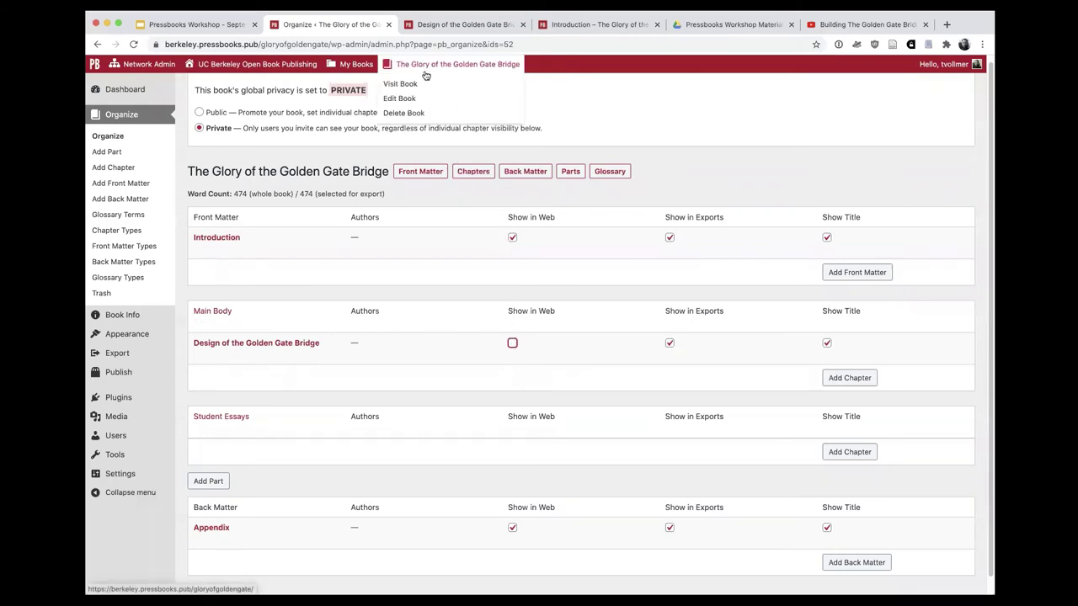
{"action": "right_click", "coordinate": [409, 87]}
{"action": "left_click", "coordinate": [429, 89]}
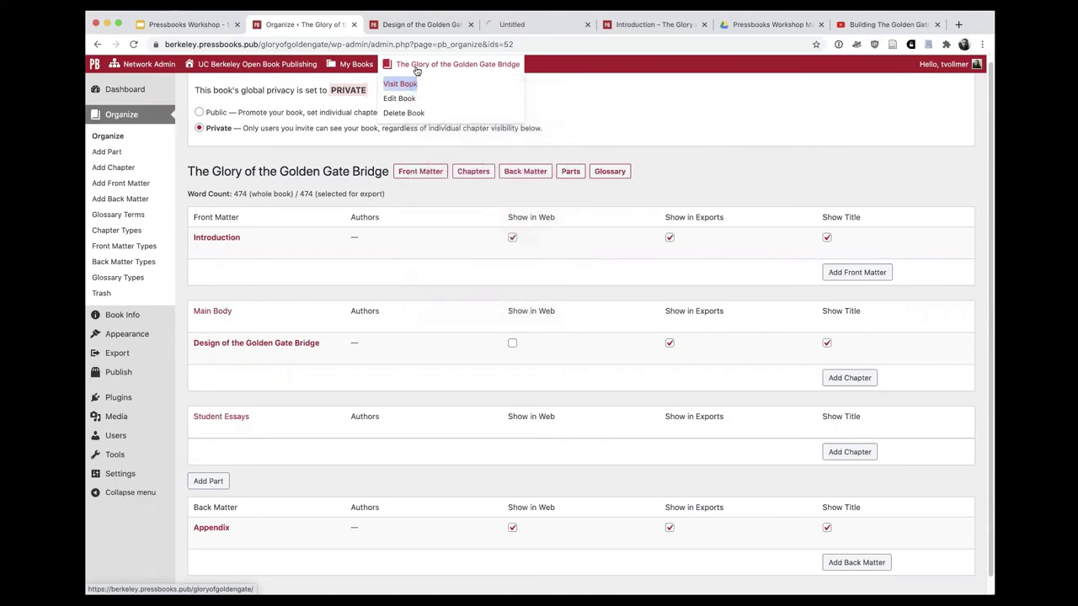
{"action": "left_click", "coordinate": [505, 25]}
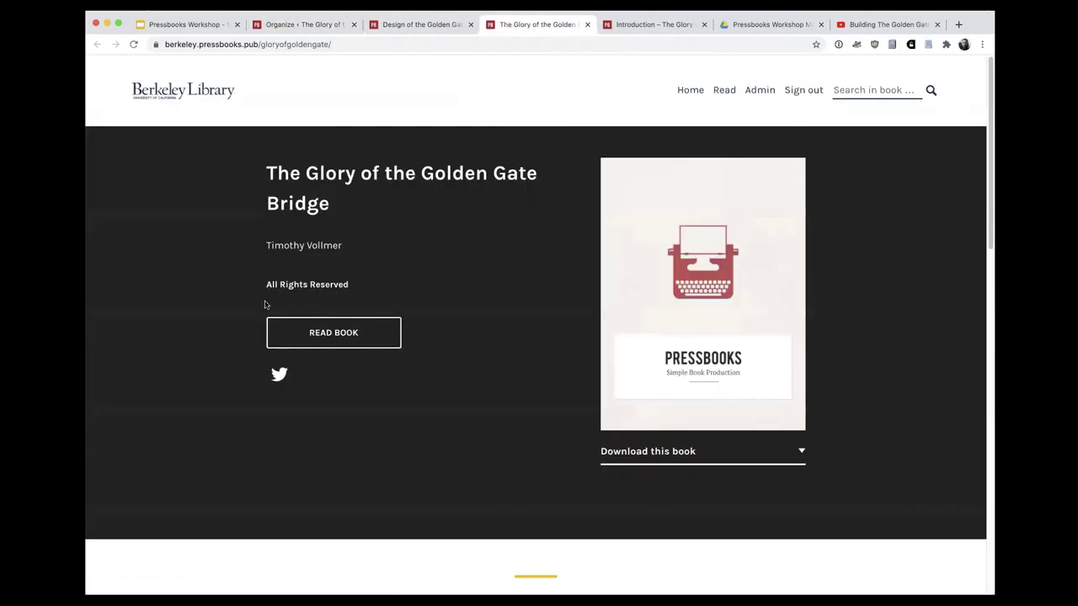
{"action": "left_click", "coordinate": [334, 332]}
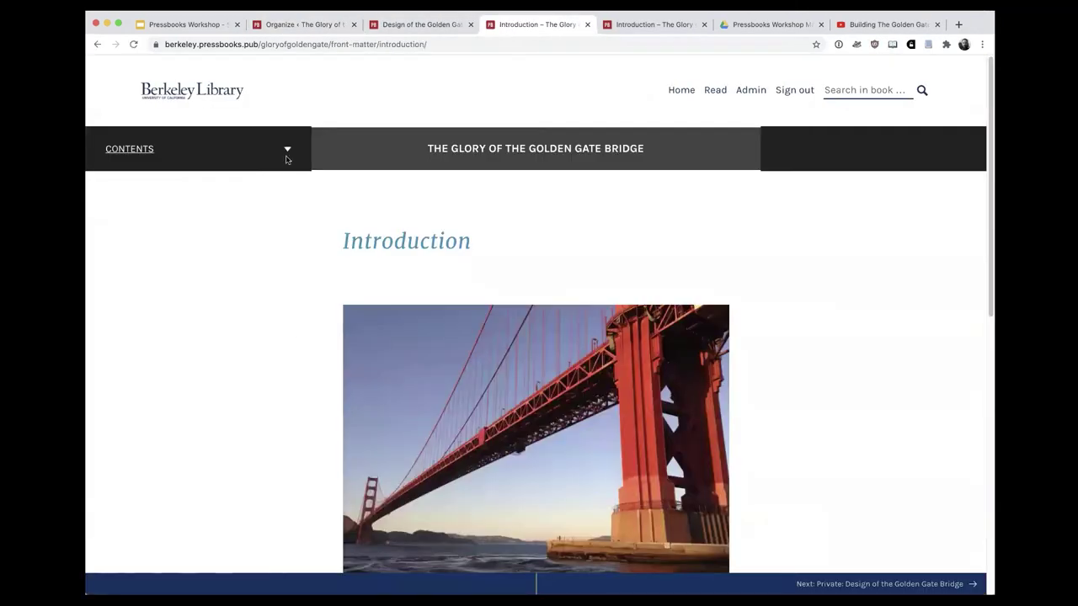
{"action": "left_click", "coordinate": [286, 157]}
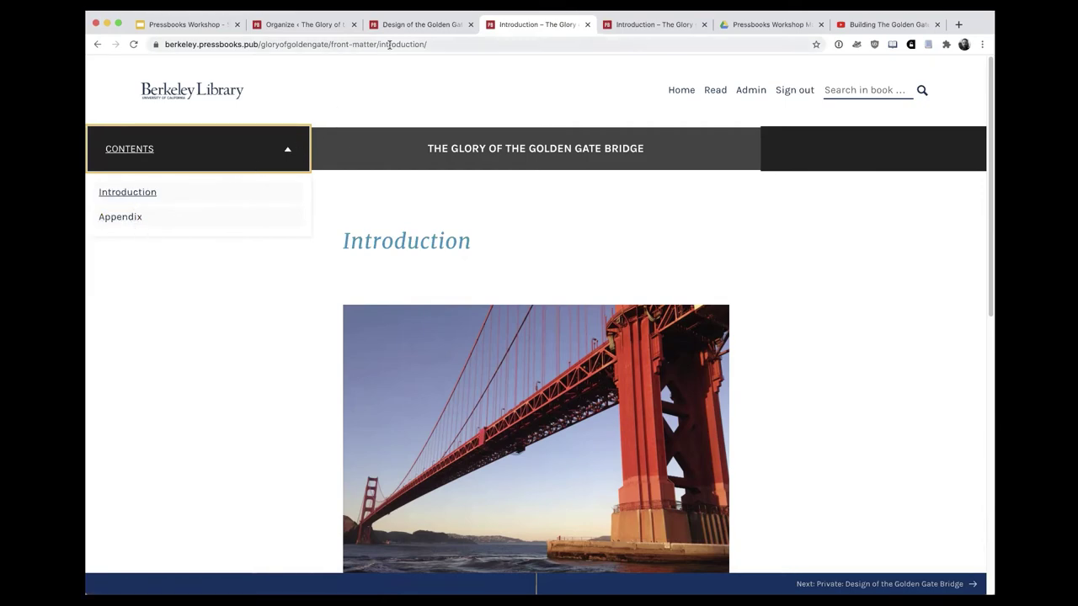
Return to the Organize page and turn Show in Web back on for the Design of the Golden Gate Bridge chapter
{"action": "left_click", "coordinate": [416, 24]}
{"action": "left_click", "coordinate": [303, 25]}
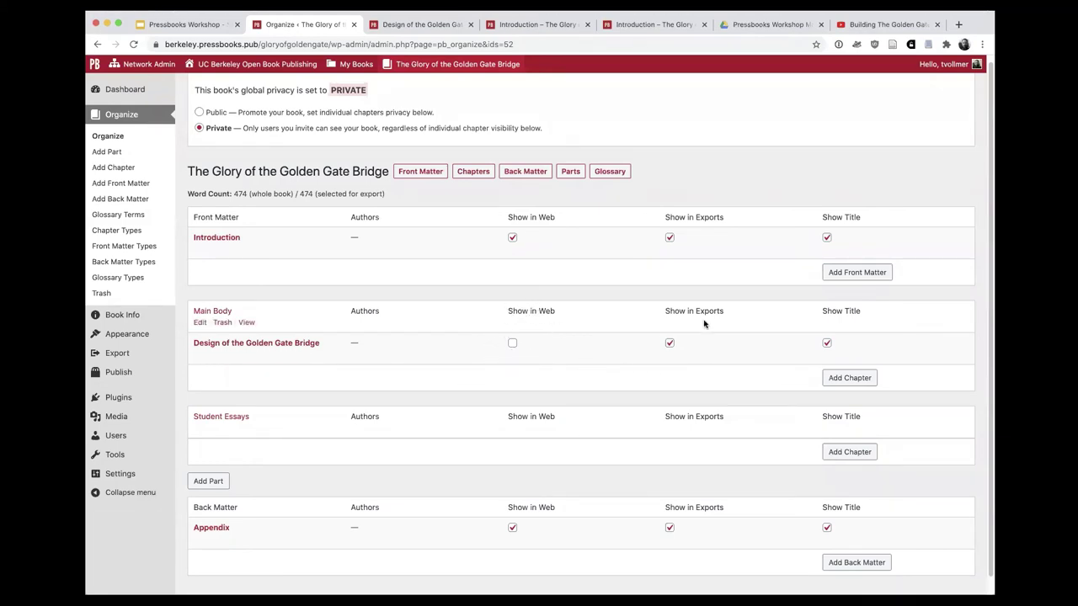
{"action": "left_click", "coordinate": [512, 344]}
Open the web book in another new tab, start reading it, and expand Main Body in its contents list
{"action": "mouse_move", "coordinate": [457, 67]}
{"action": "right_click", "coordinate": [413, 84]}
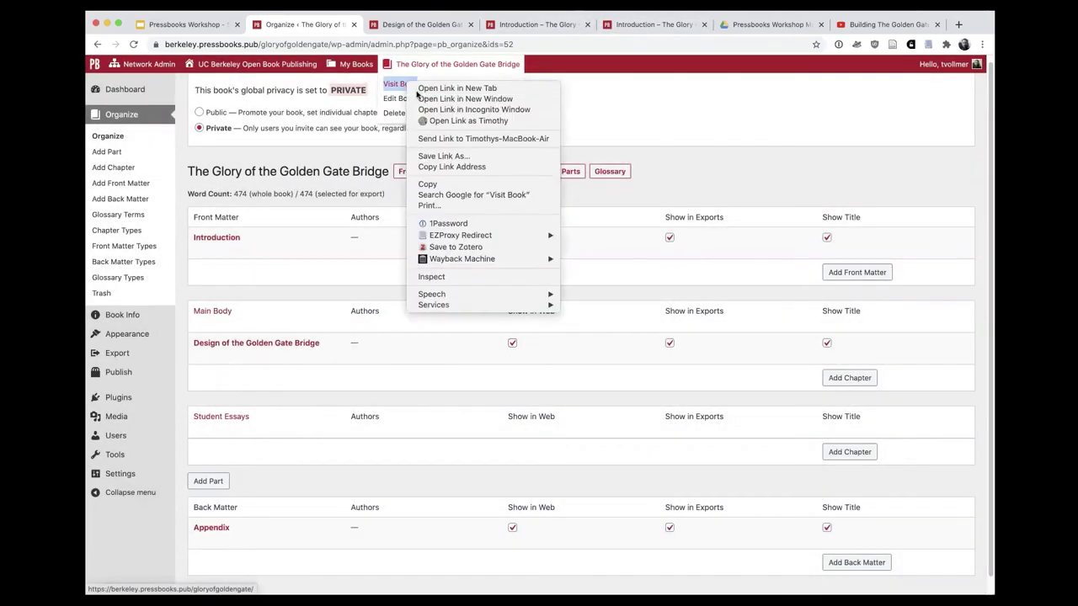
{"action": "left_click", "coordinate": [438, 89]}
{"action": "left_click", "coordinate": [581, 25]}
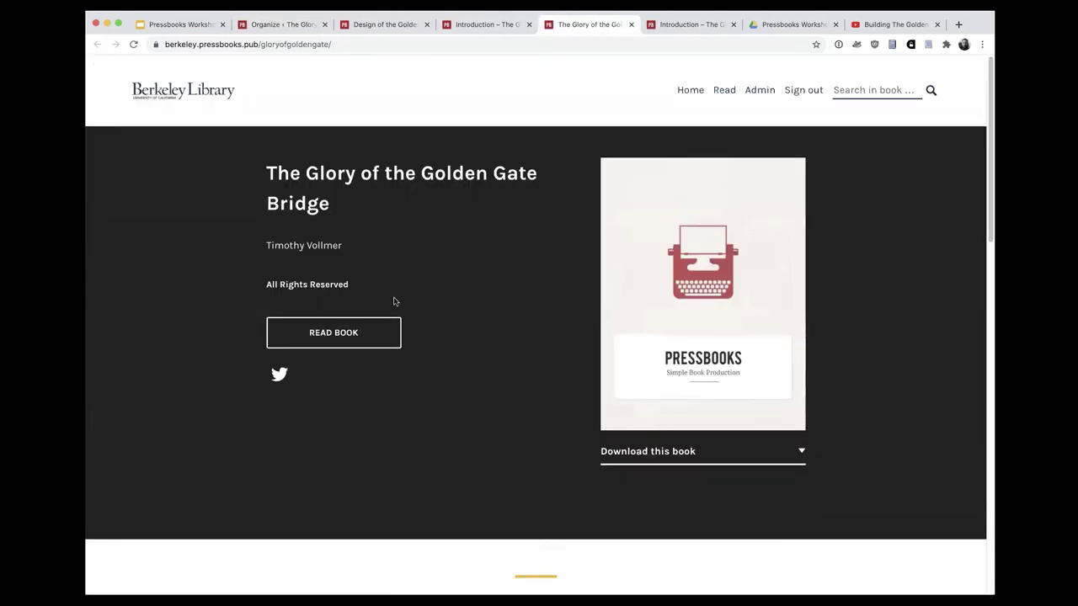
{"action": "left_click", "coordinate": [348, 334]}
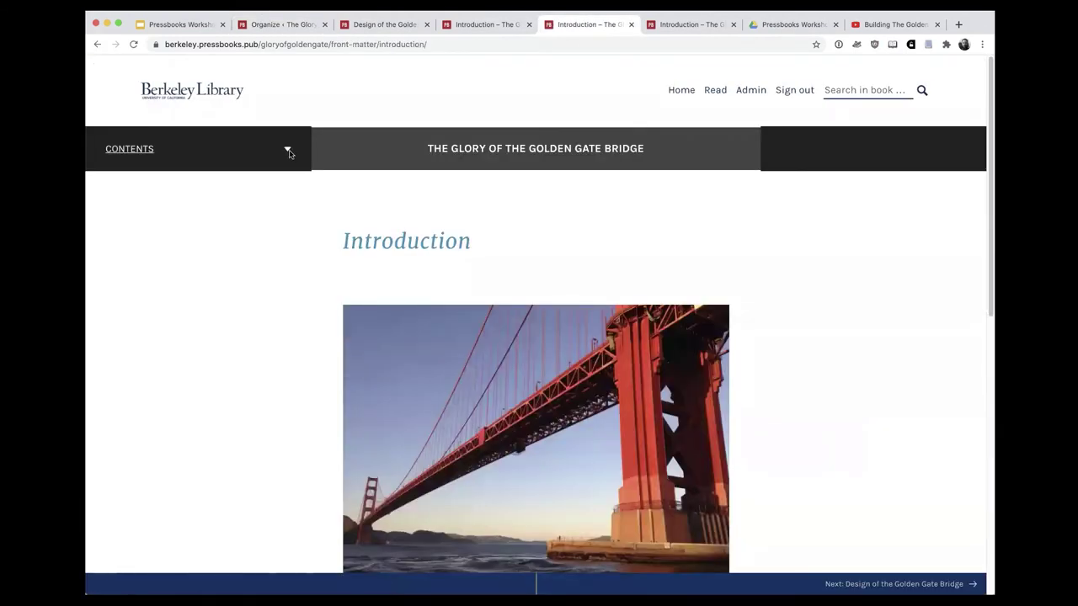
{"action": "left_click", "coordinate": [287, 150]}
{"action": "left_click", "coordinate": [291, 221]}
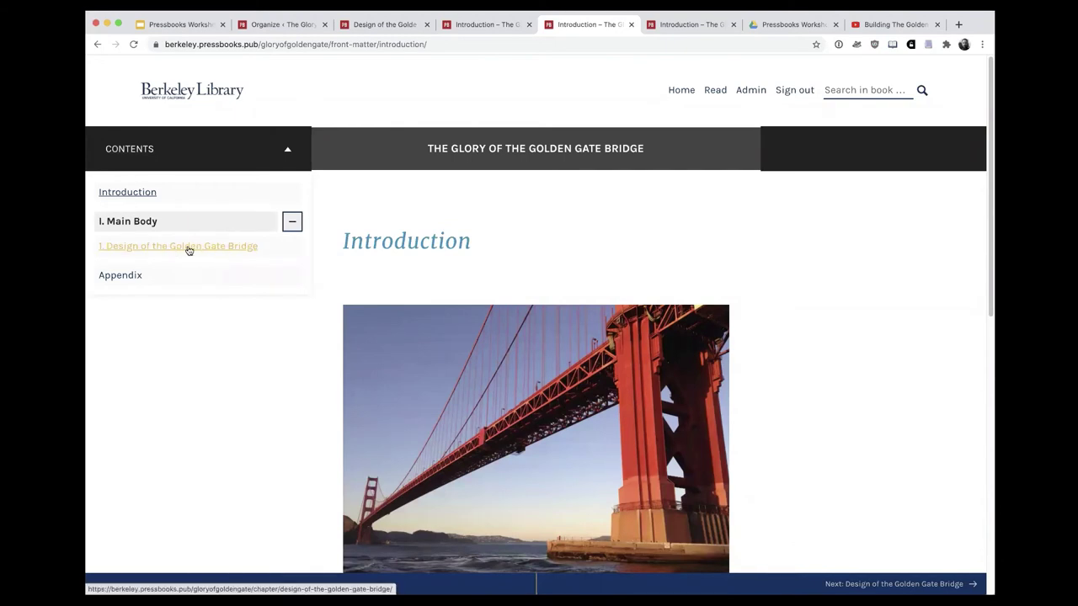
Review the Organize page, then switch to the Google Slides workshop deck and show the "Practice: chapters" slide
{"action": "left_click", "coordinate": [266, 25]}
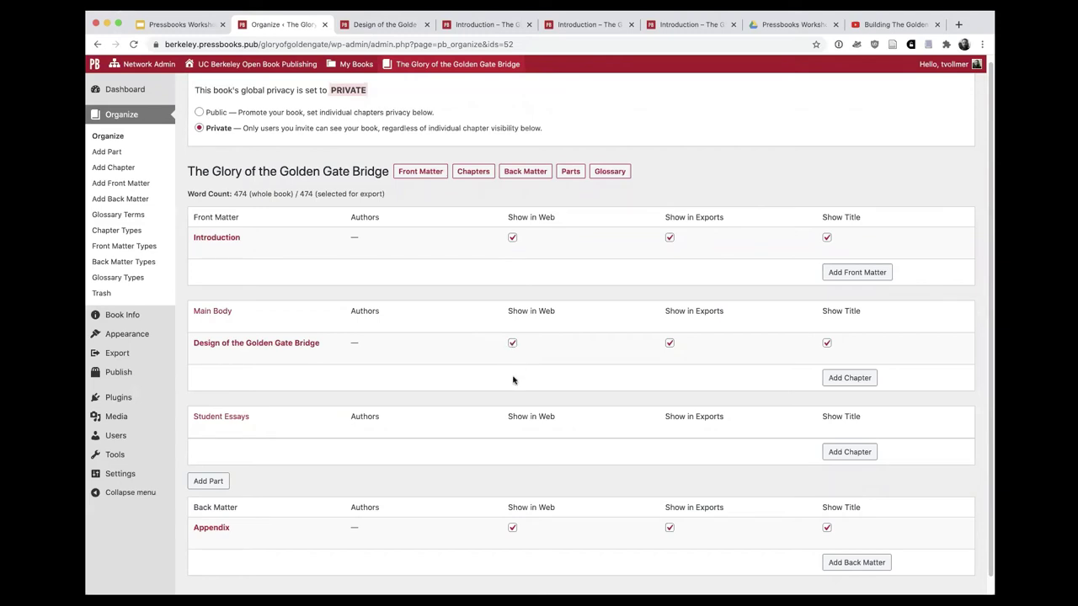
{"action": "mouse_move", "coordinate": [439, 363]}
{"action": "scroll", "coordinate": [384, 364], "scroll_direction": "down", "scroll_amount": 1}
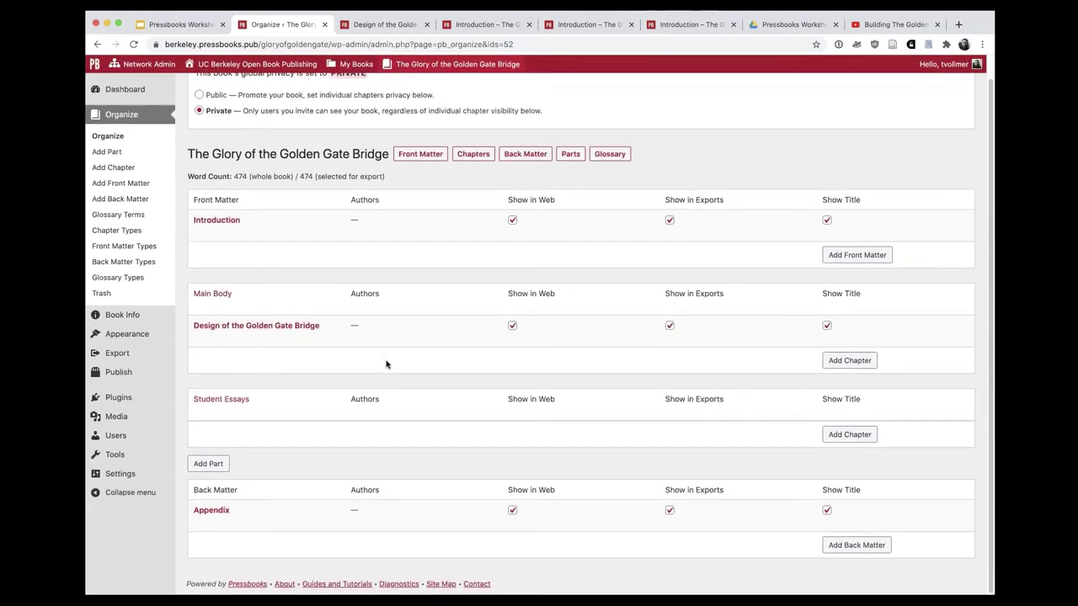
{"action": "left_click", "coordinate": [165, 25]}
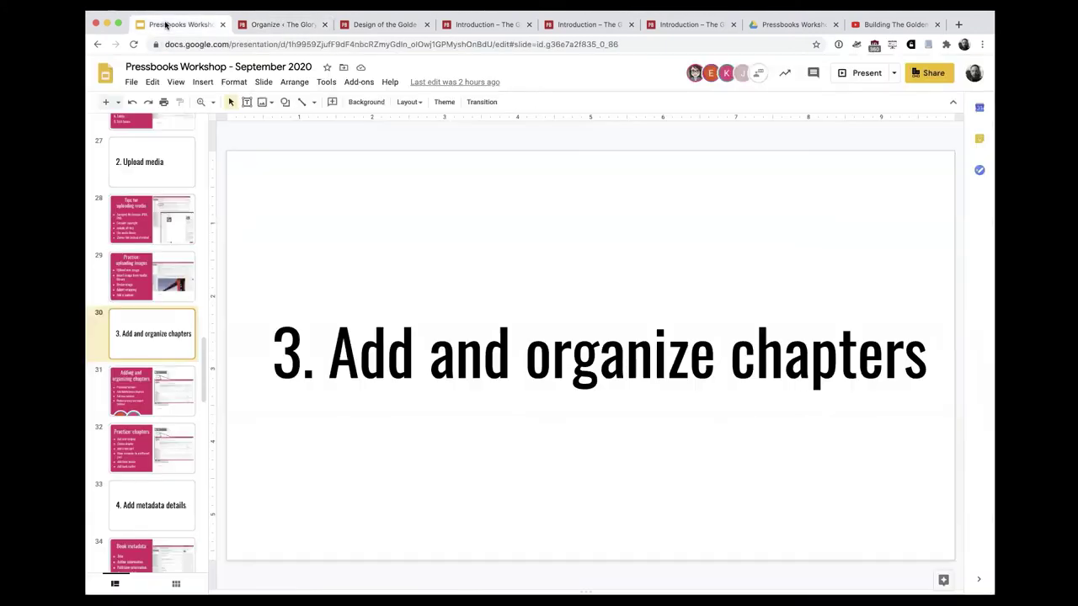
{"action": "left_click", "coordinate": [134, 435]}
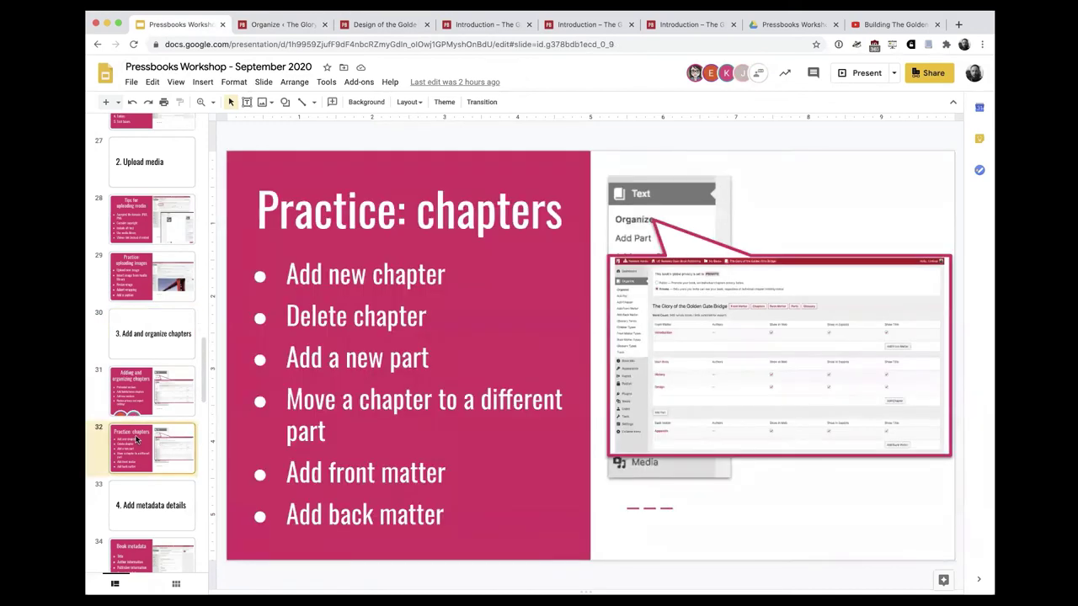
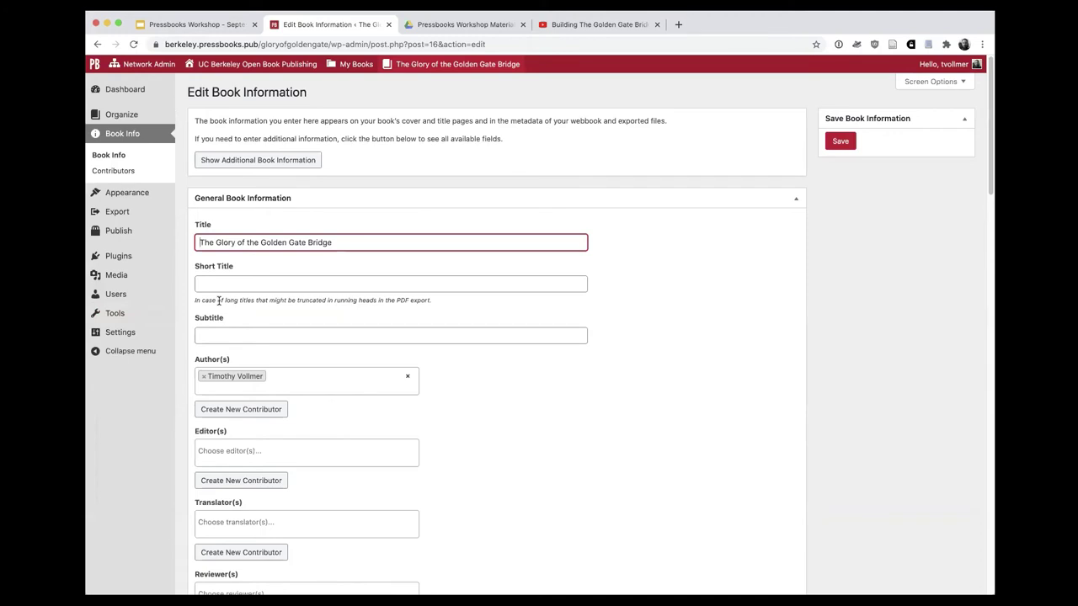
Look over the General Book Information fields from Title to Language and return to the start of the form
{"action": "scroll", "coordinate": [221, 301], "scroll_direction": "down", "scroll_amount": 2}
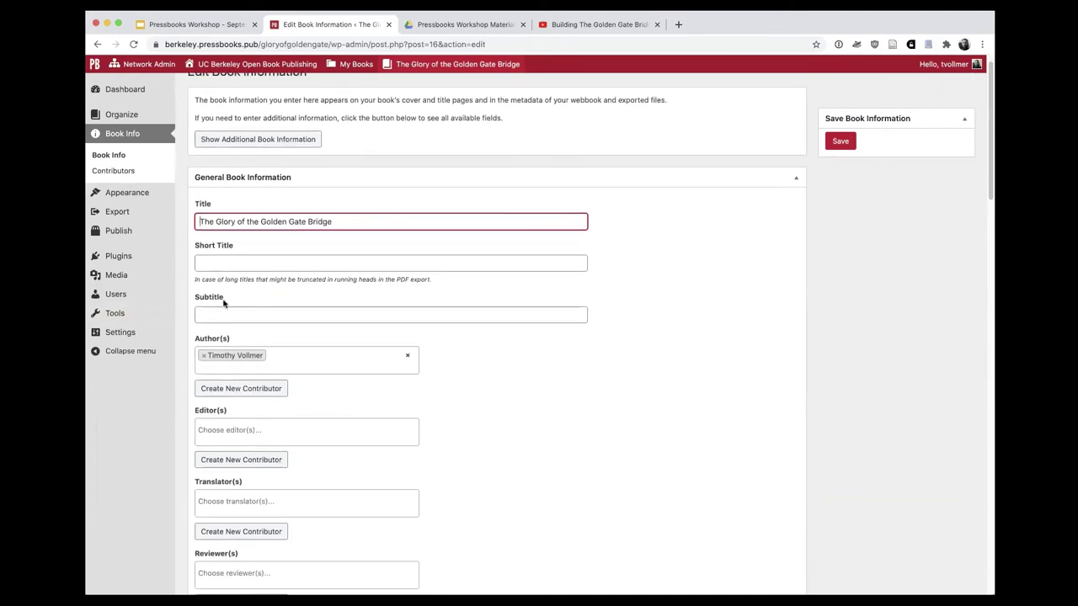
{"action": "scroll", "coordinate": [224, 300], "scroll_direction": "down", "scroll_amount": 5}
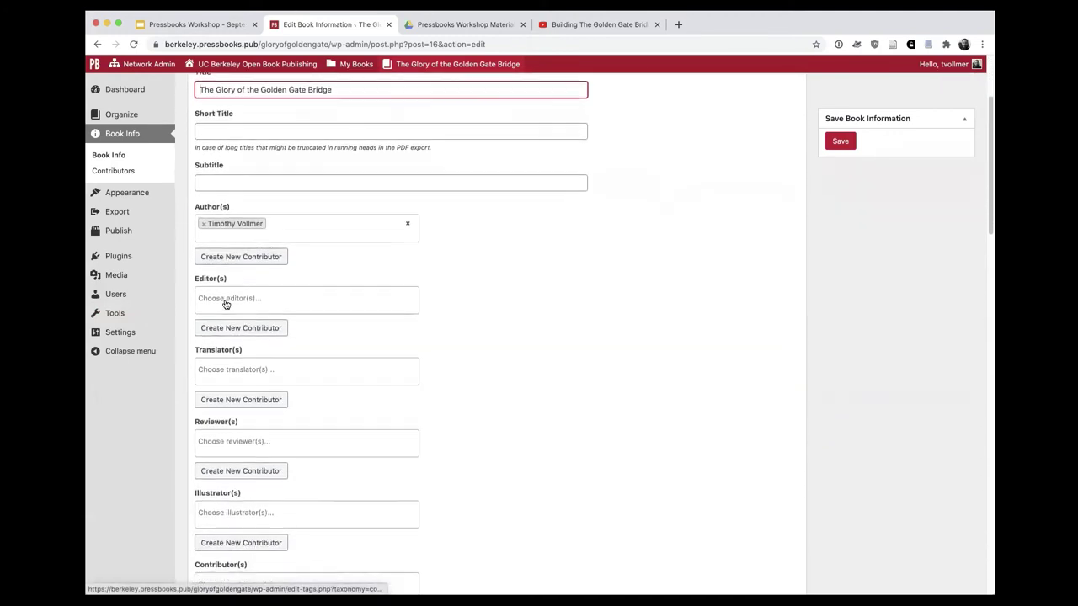
{"action": "scroll", "coordinate": [224, 304], "scroll_direction": "down", "scroll_amount": 6}
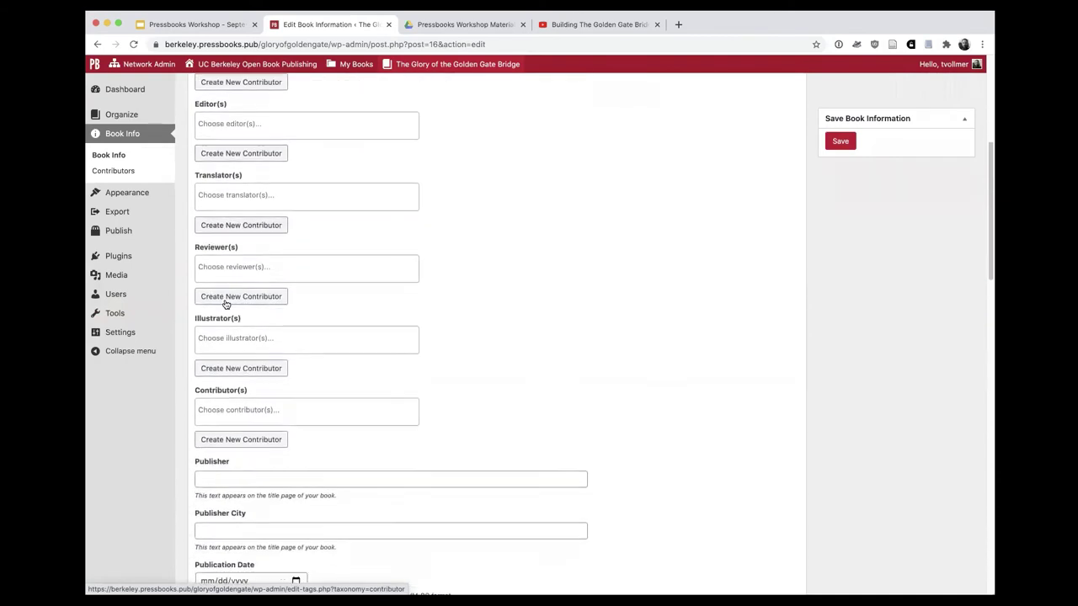
{"action": "scroll", "coordinate": [224, 304], "scroll_direction": "down", "scroll_amount": 8}
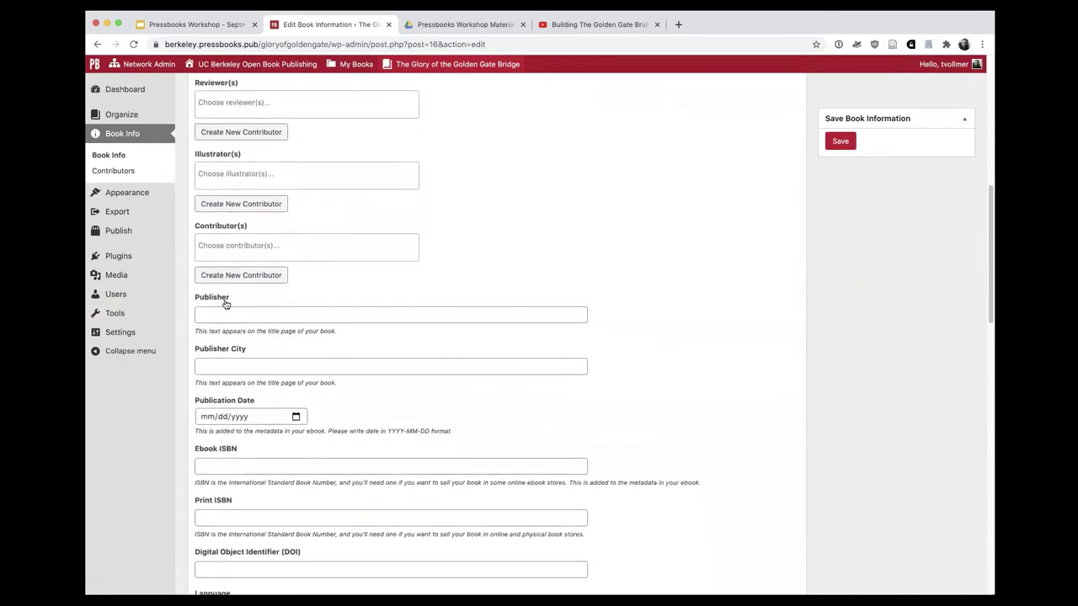
{"action": "scroll", "coordinate": [225, 304], "scroll_direction": "down", "scroll_amount": 4}
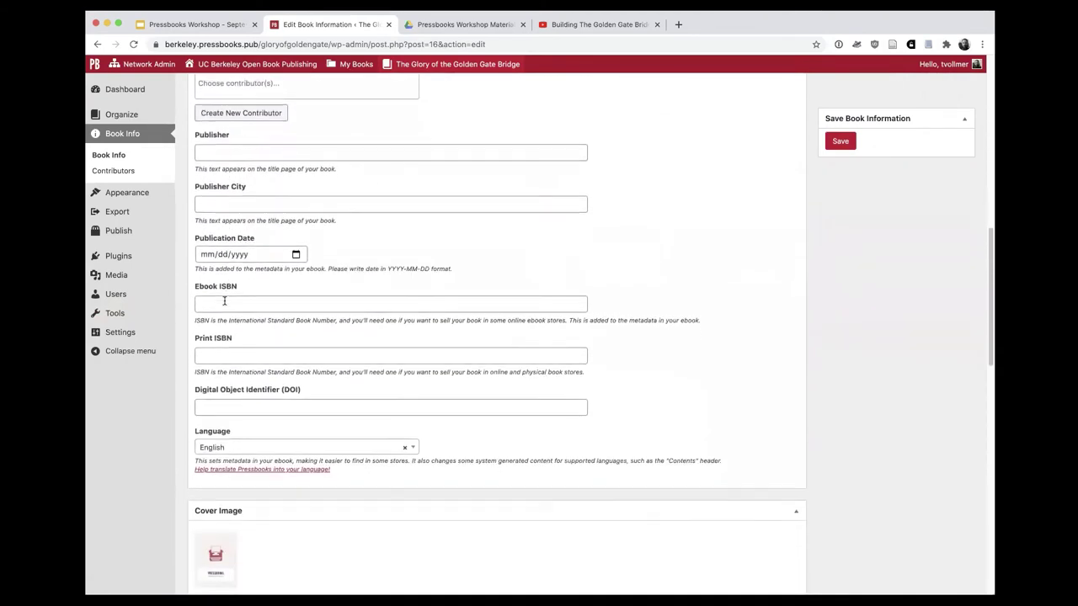
{"action": "scroll", "coordinate": [224, 300], "scroll_direction": "up", "scroll_amount": 5}
{"action": "scroll", "coordinate": [225, 302], "scroll_direction": "up", "scroll_amount": 20}
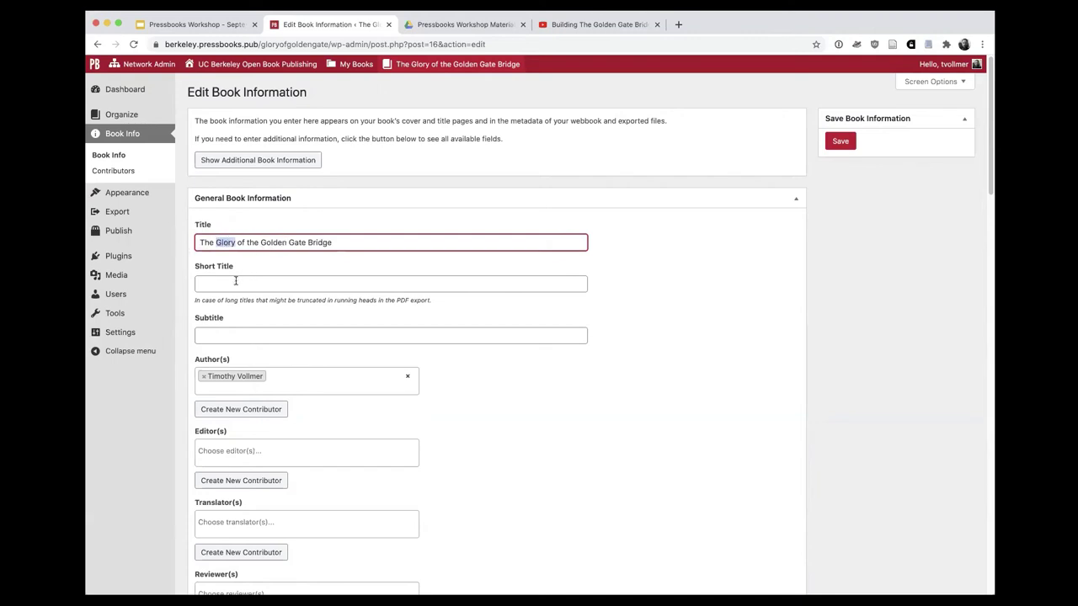
Examine the book information form from the title and contributor fields through Cover Image and Subject(s) to the Copyright section
{"action": "scroll", "coordinate": [236, 280], "scroll_direction": "down", "scroll_amount": 3}
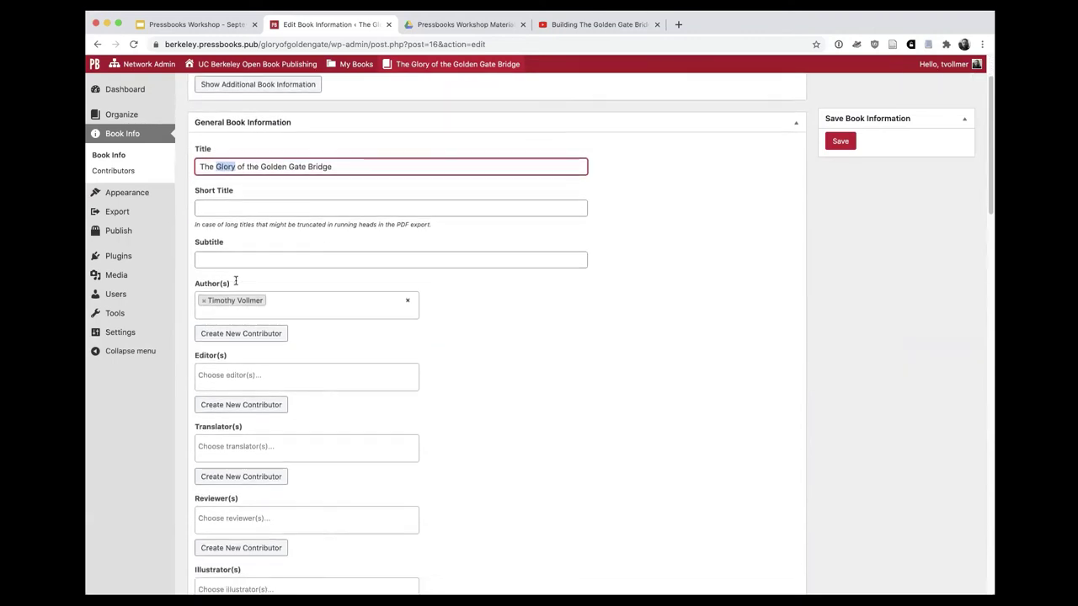
{"action": "scroll", "coordinate": [290, 278], "scroll_direction": "down", "scroll_amount": 2}
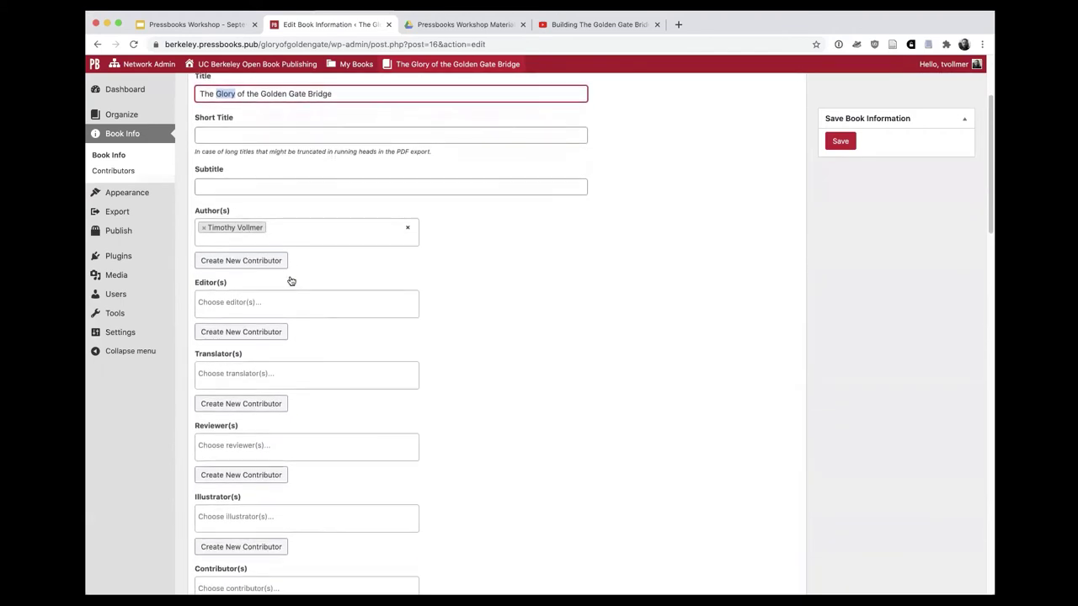
{"action": "scroll", "coordinate": [279, 240], "scroll_direction": "down", "scroll_amount": 6}
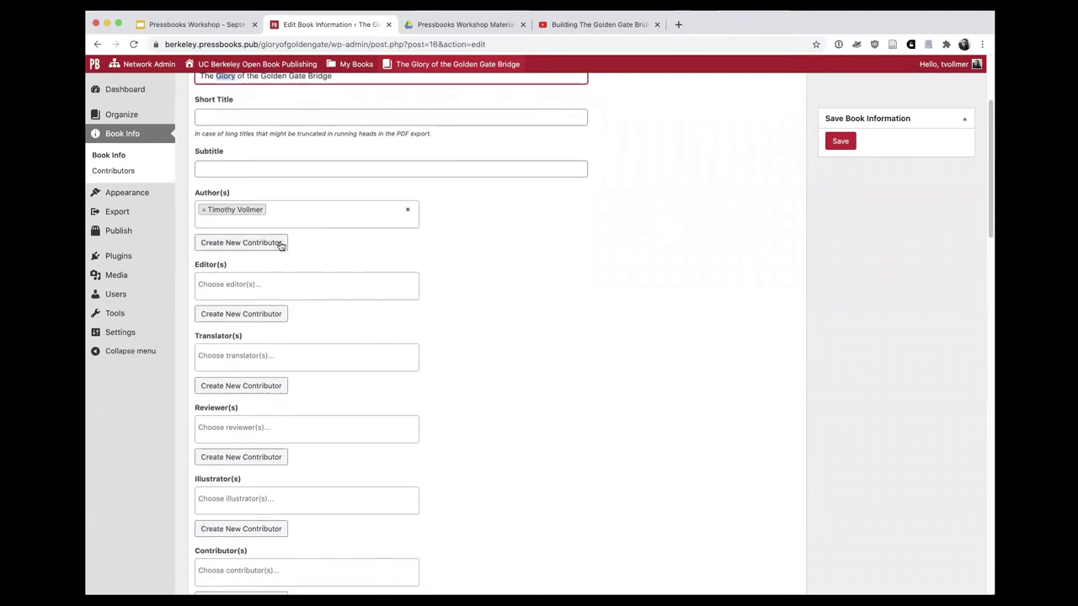
{"action": "scroll", "coordinate": [280, 249], "scroll_direction": "down", "scroll_amount": 12}
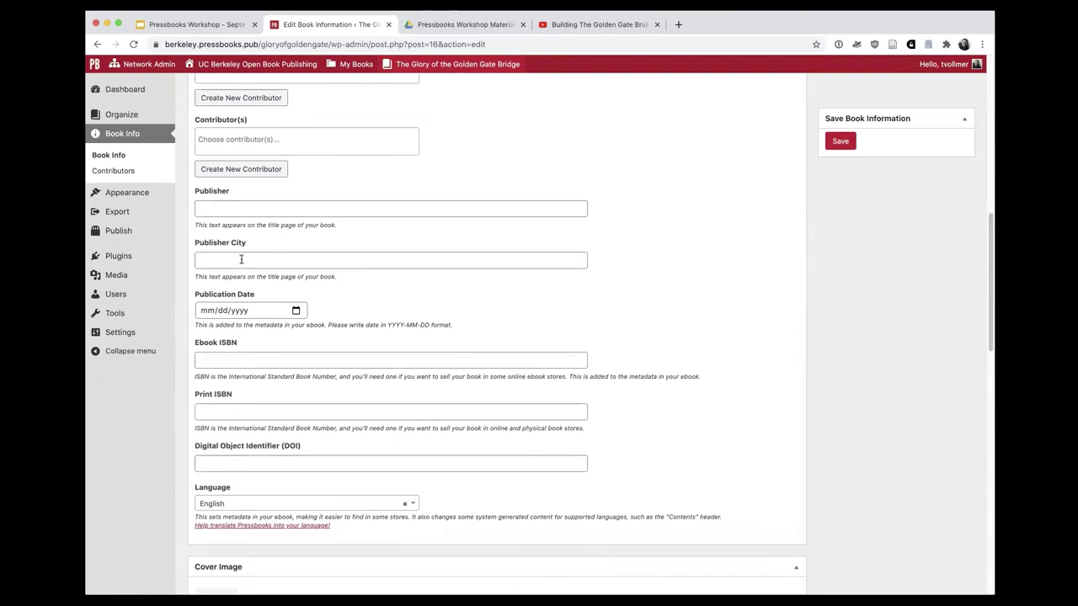
{"action": "scroll", "coordinate": [241, 259], "scroll_direction": "down", "scroll_amount": 4}
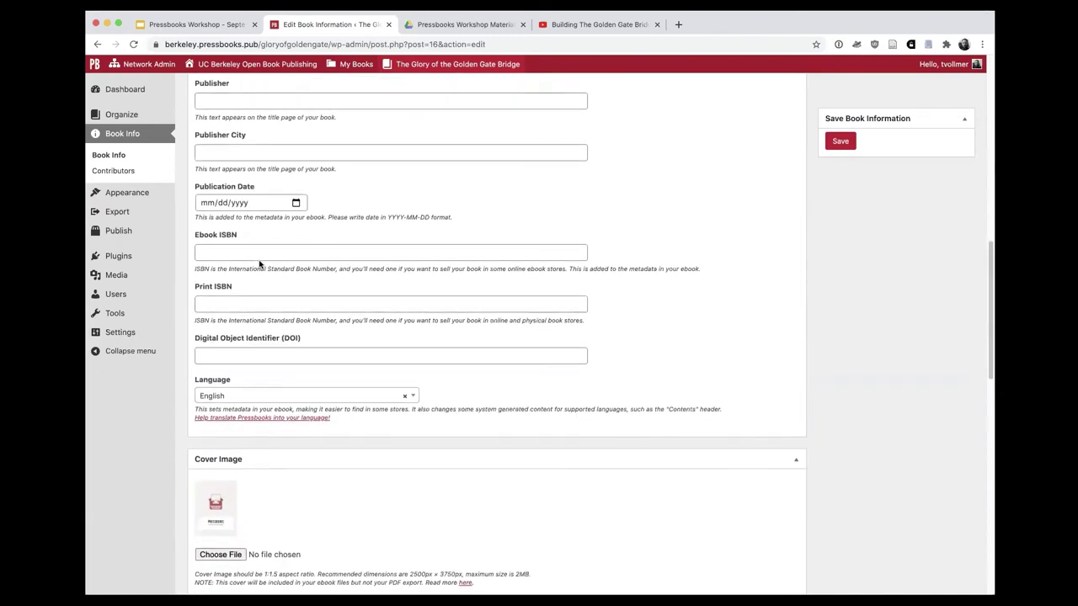
{"action": "scroll", "coordinate": [260, 265], "scroll_direction": "down", "scroll_amount": 5}
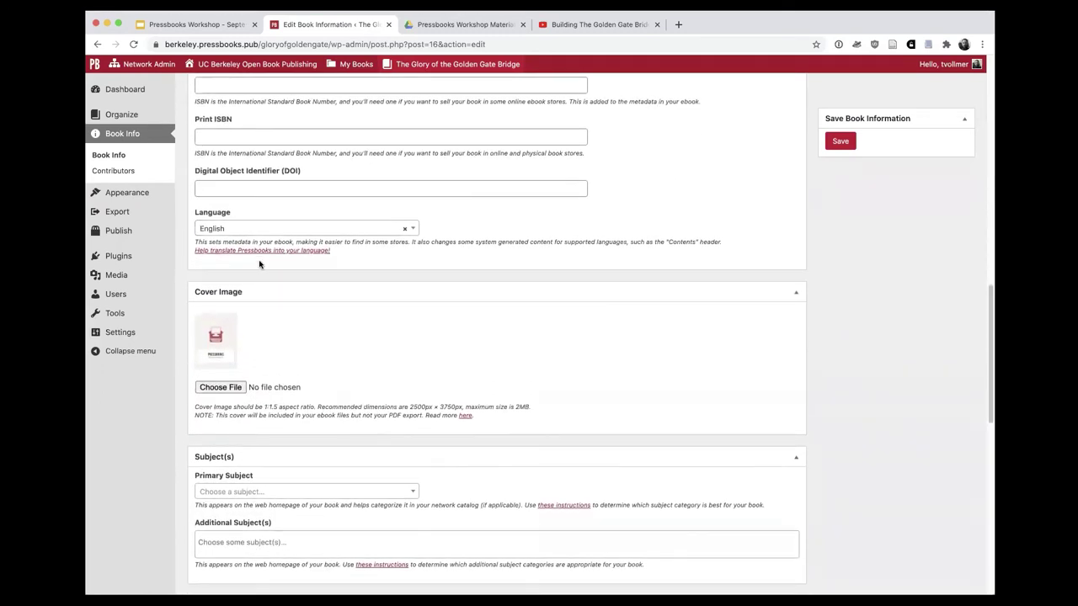
{"action": "scroll", "coordinate": [259, 265], "scroll_direction": "down", "scroll_amount": 1}
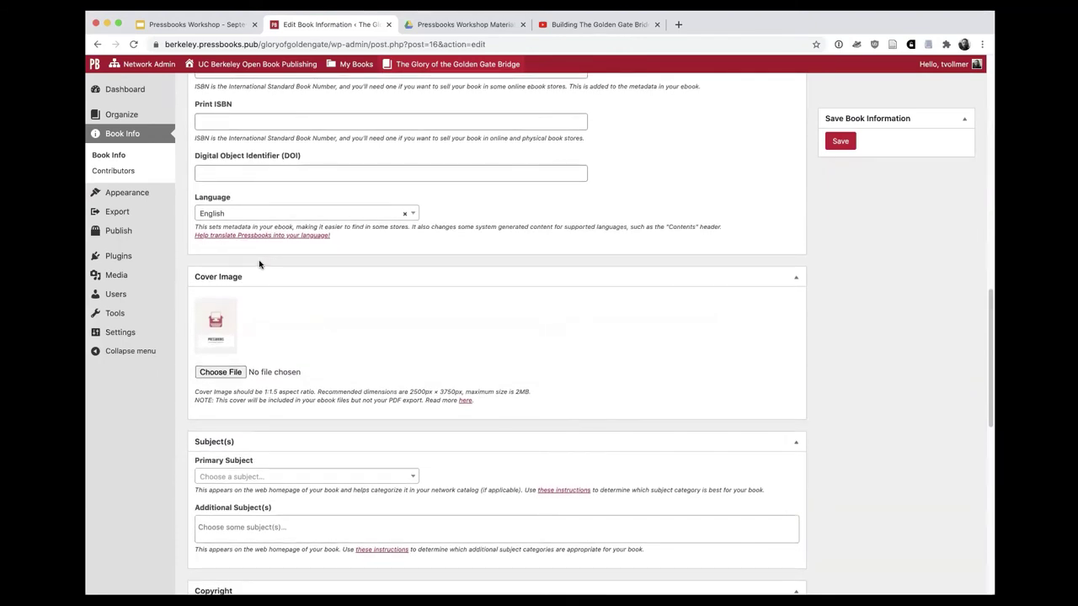
{"action": "scroll", "coordinate": [276, 261], "scroll_direction": "down", "scroll_amount": 5}
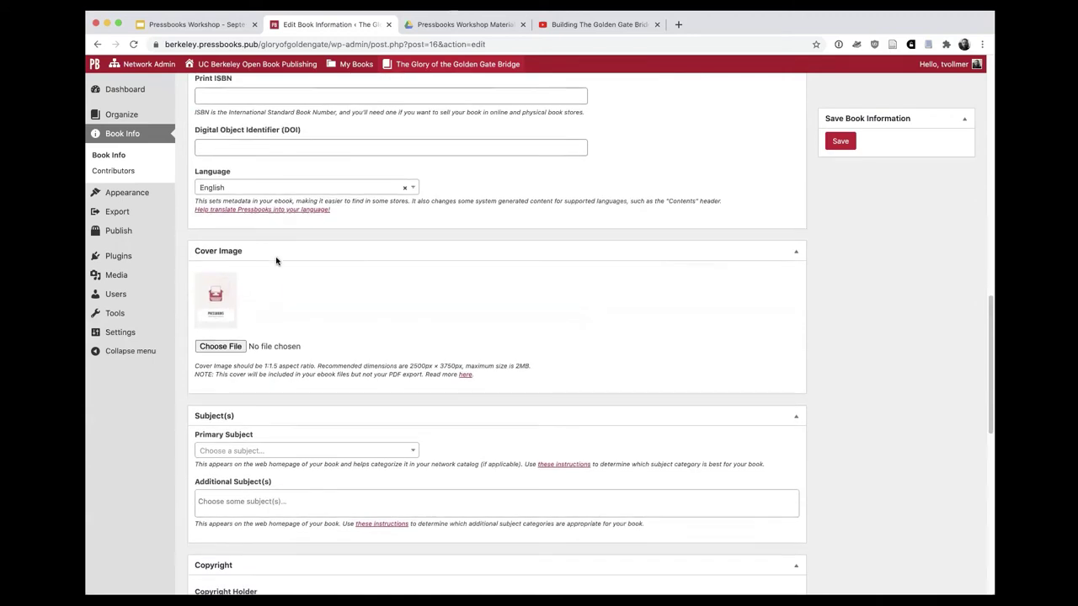
{"action": "scroll", "coordinate": [276, 261], "scroll_direction": "down", "scroll_amount": 8}
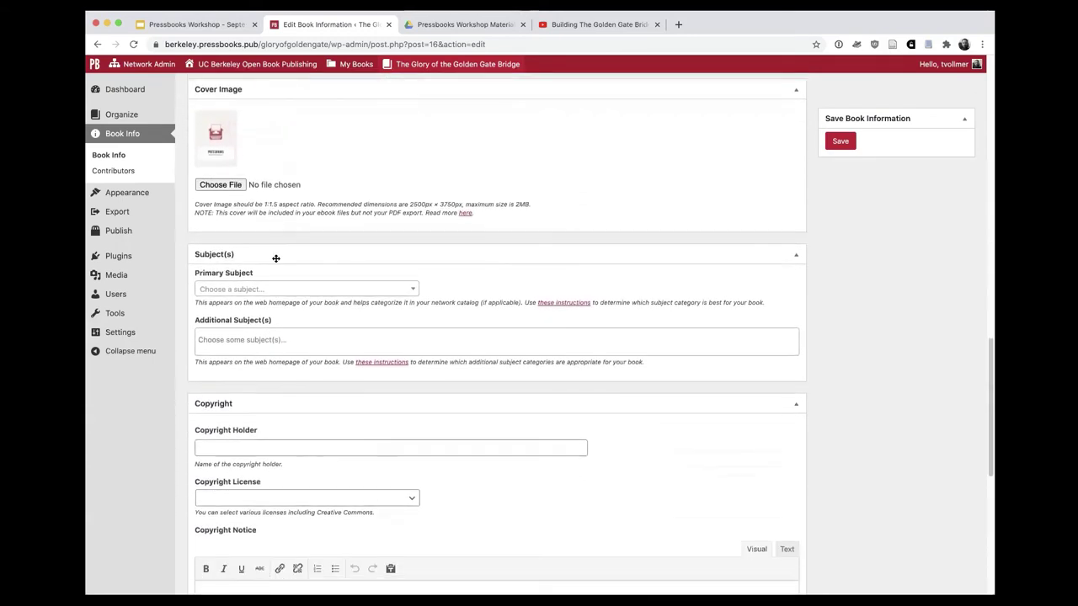
{"action": "scroll", "coordinate": [276, 259], "scroll_direction": "down", "scroll_amount": 4}
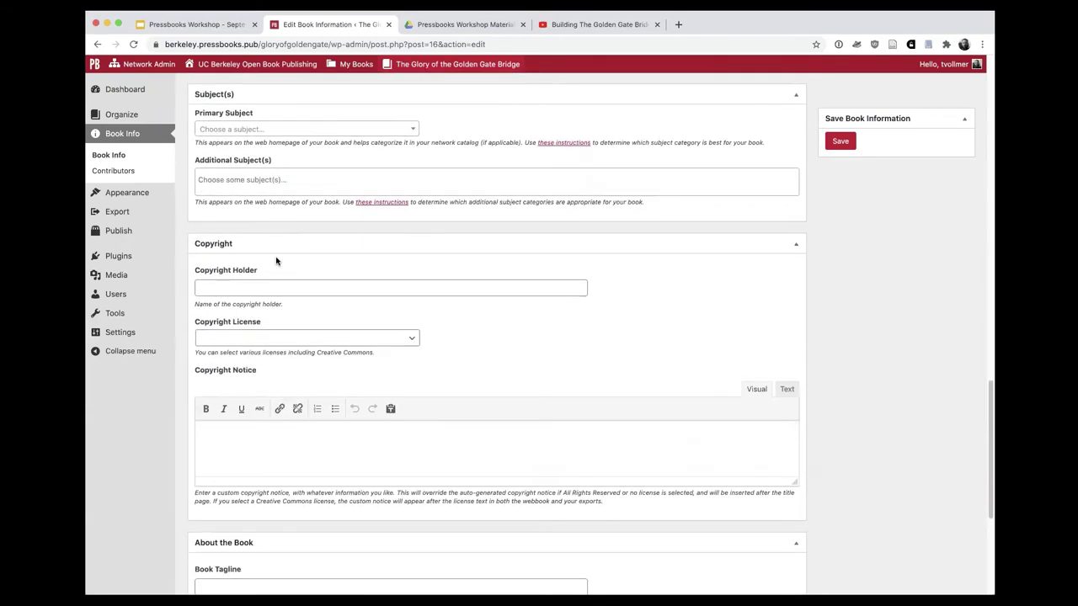
Enter the copyright holder's name and set the Copyright License to CC BY (Attribution), reviewing the other license options
{"action": "left_click", "coordinate": [260, 255]}
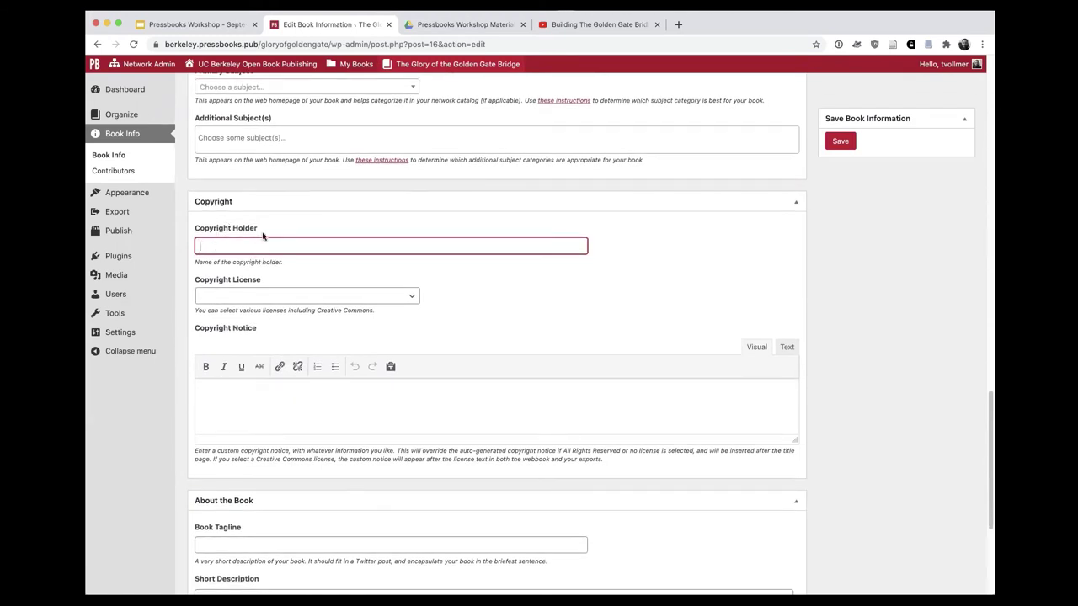
{"action": "type", "text": "Timothy Vollmer"}
{"action": "left_click", "coordinate": [411, 298]}
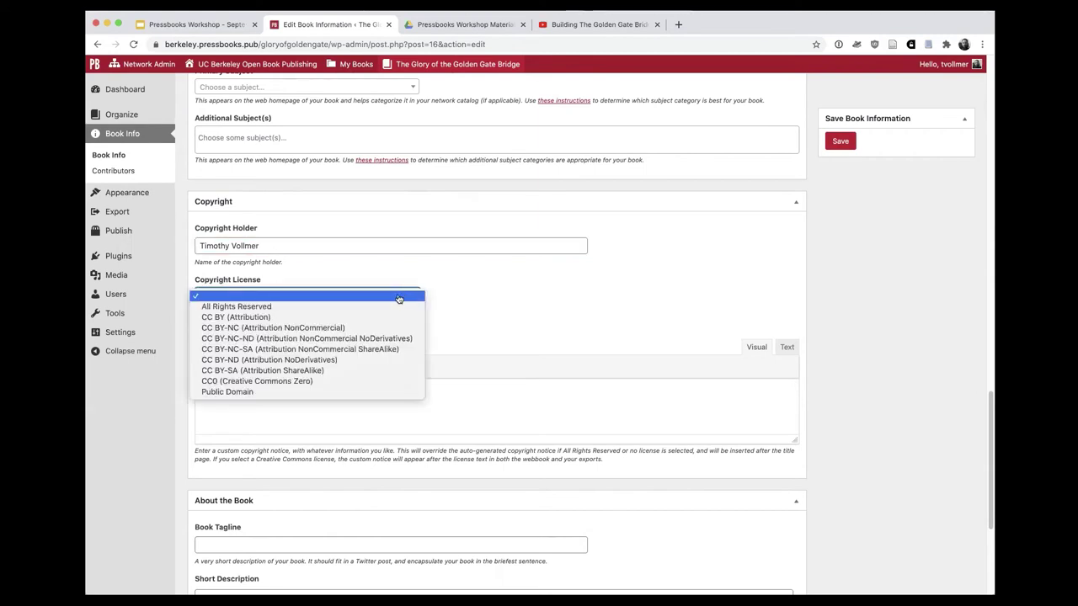
{"action": "left_click", "coordinate": [214, 318]}
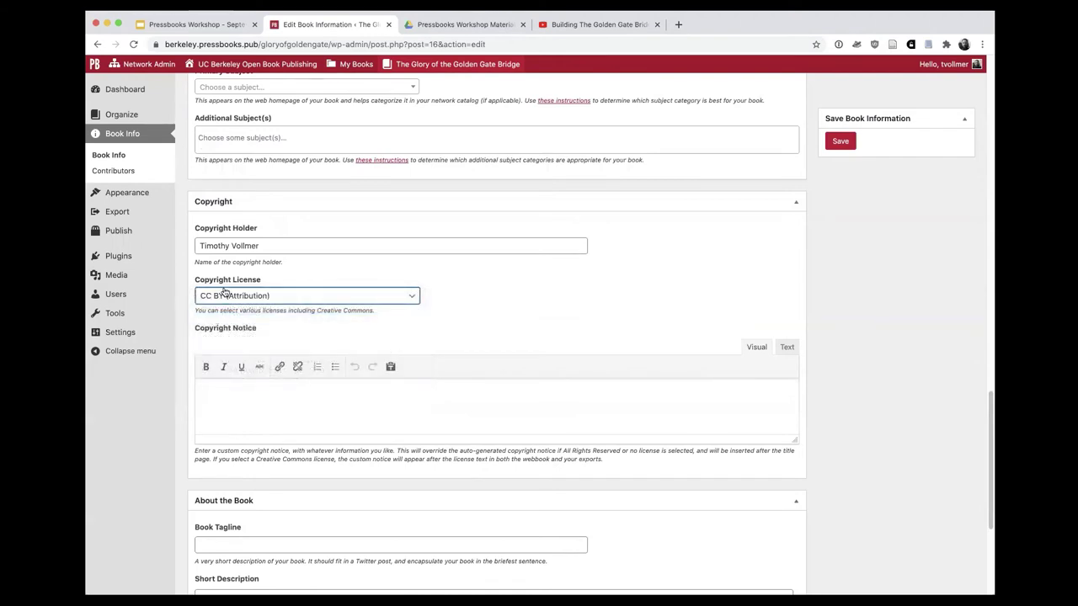
{"action": "left_click", "coordinate": [411, 297]}
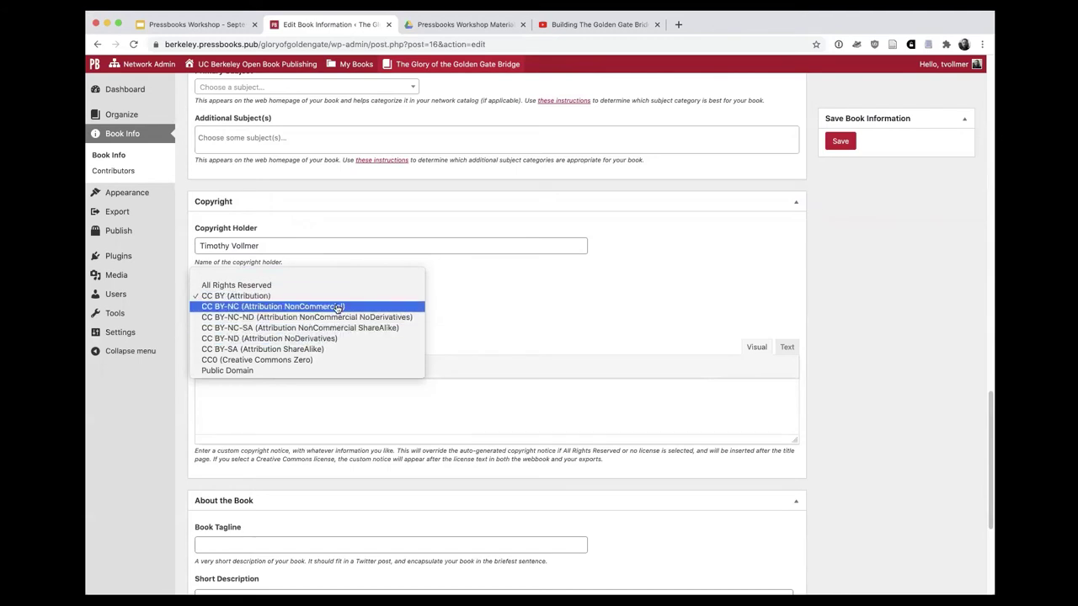
{"action": "left_click", "coordinate": [485, 295]}
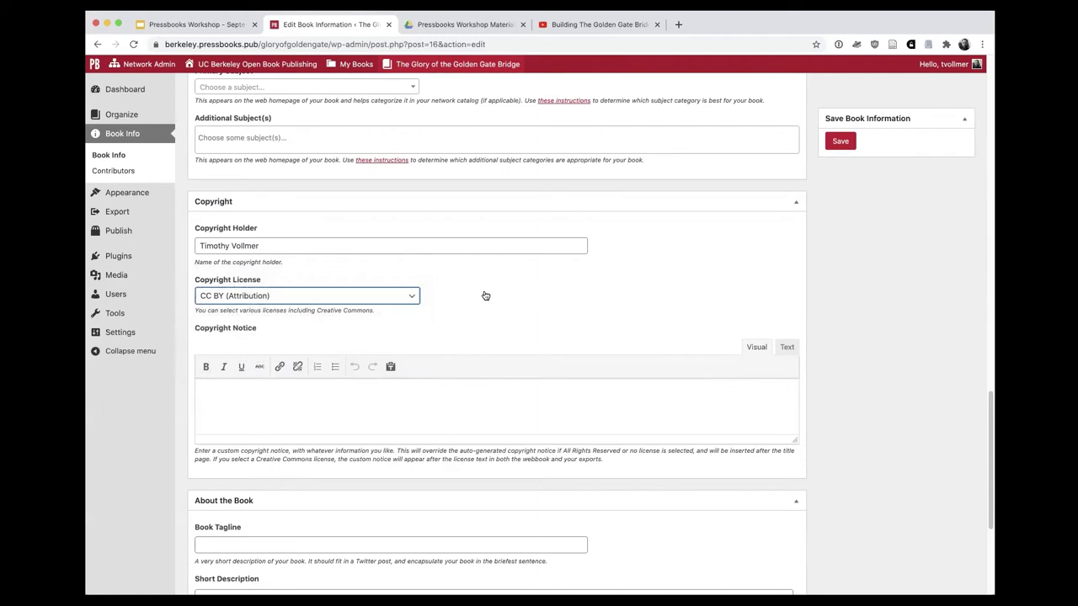
Save the updated book information
{"action": "scroll", "coordinate": [470, 278], "scroll_direction": "up", "scroll_amount": 2}
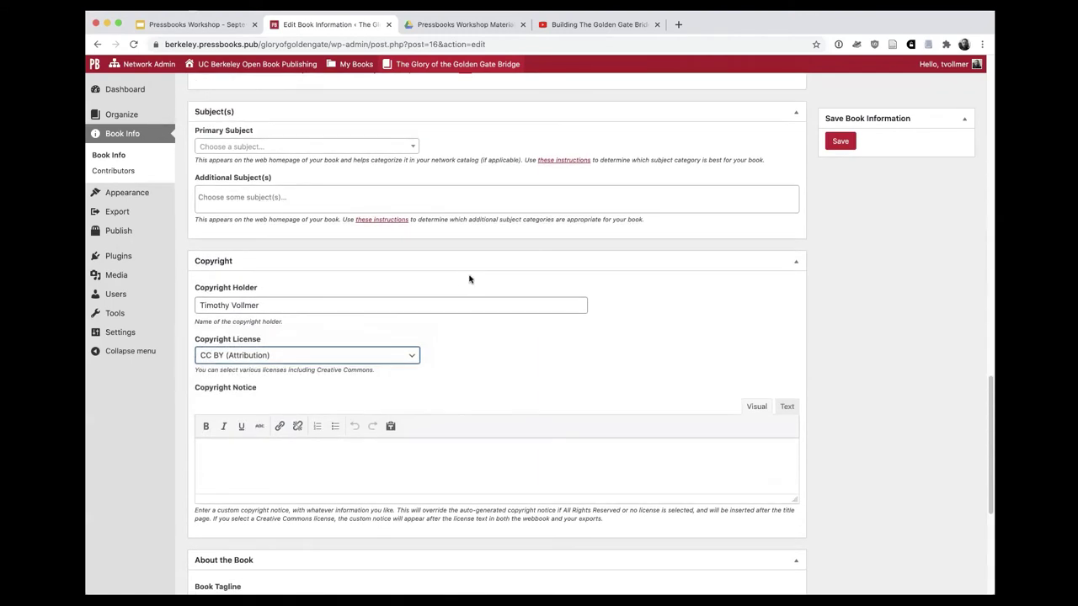
{"action": "scroll", "coordinate": [470, 279], "scroll_direction": "up", "scroll_amount": 2}
{"action": "scroll", "coordinate": [469, 275], "scroll_direction": "down", "scroll_amount": 3}
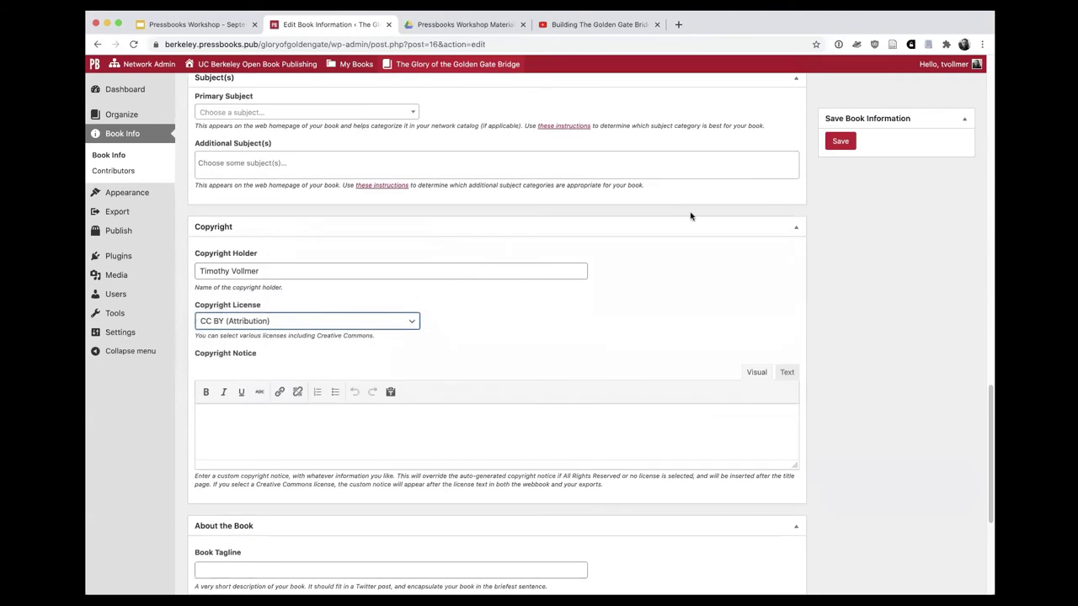
{"action": "left_click", "coordinate": [839, 140]}
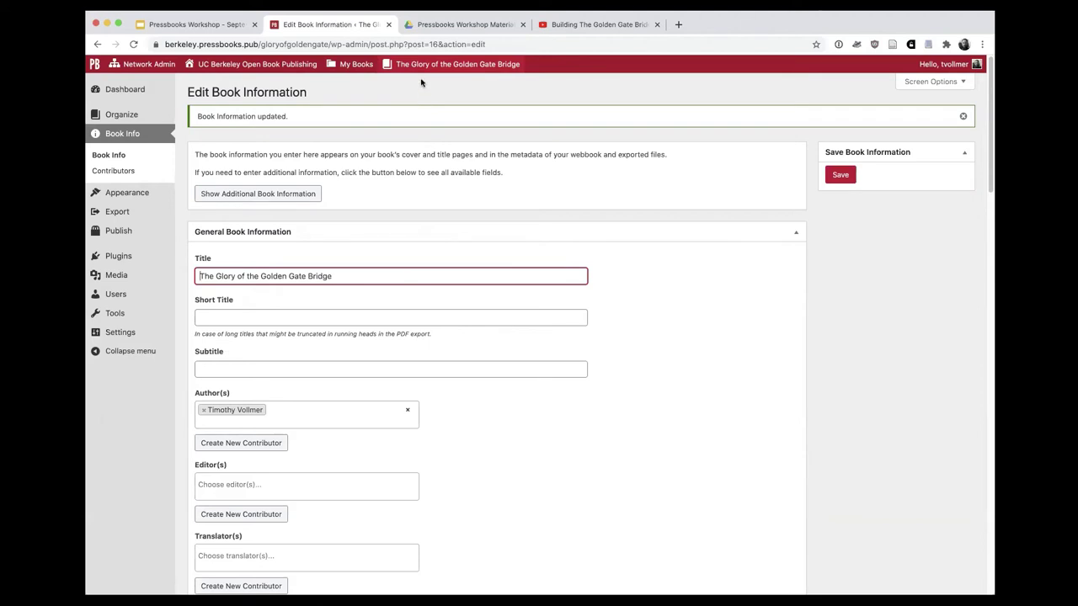
Open the web book's home page in a new tab and check the license shown there
{"action": "mouse_move", "coordinate": [416, 67]}
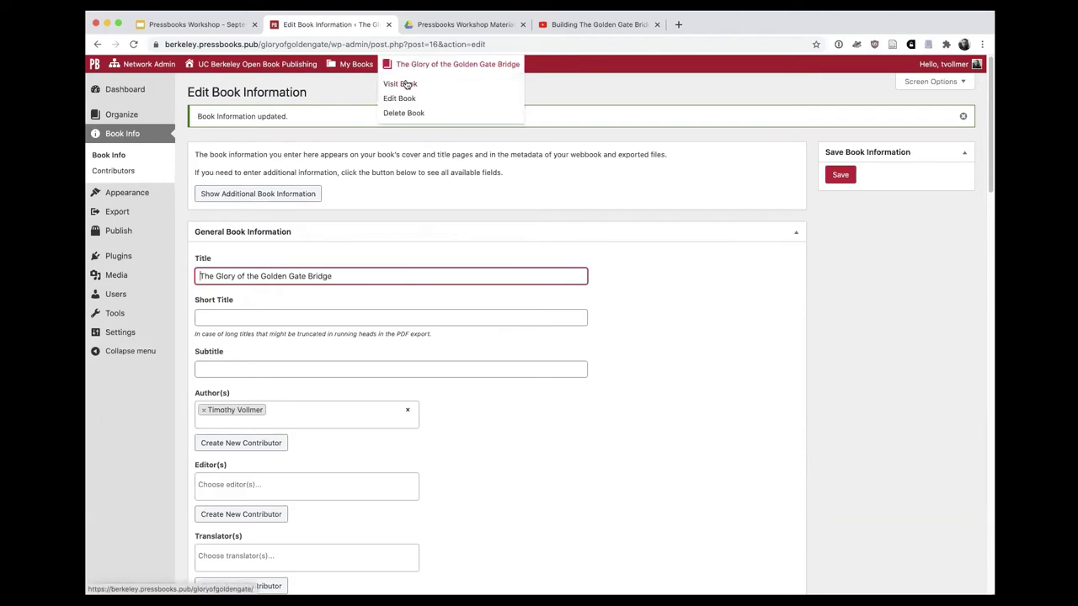
{"action": "right_click", "coordinate": [405, 85]}
{"action": "left_click", "coordinate": [421, 87]}
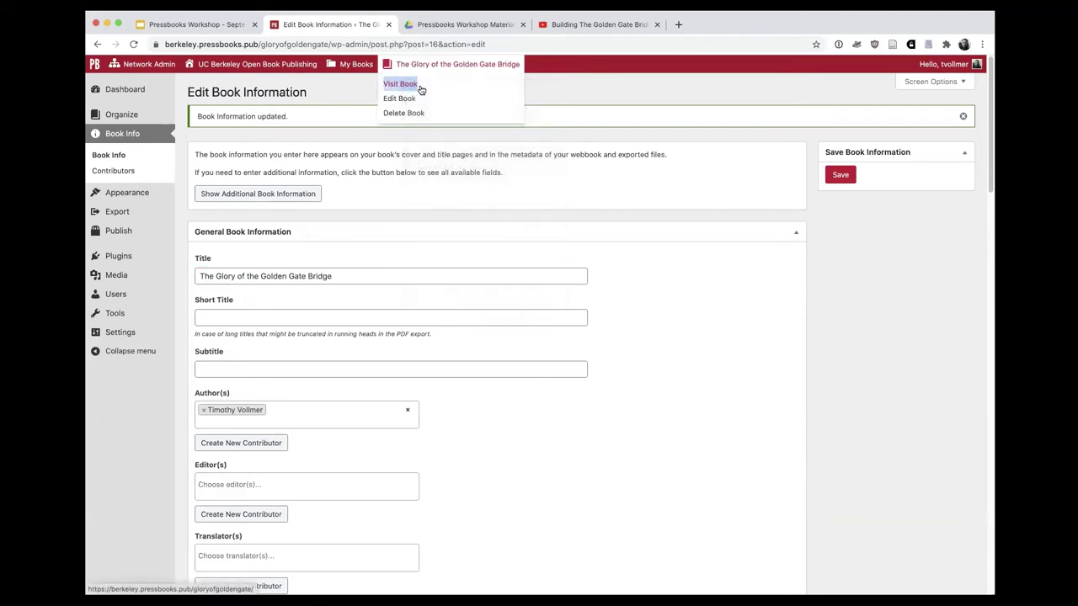
{"action": "left_click", "coordinate": [424, 25]}
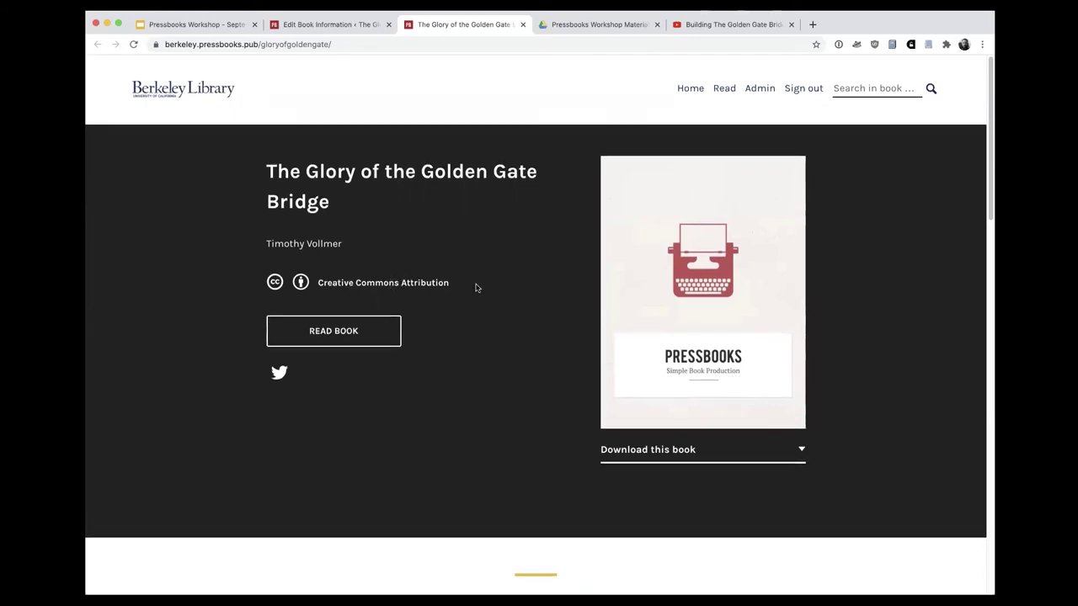
Return to the book information form and review its sections from General Book Information through Cover Image, Subject(s) and Copyright
{"action": "left_click", "coordinate": [331, 22]}
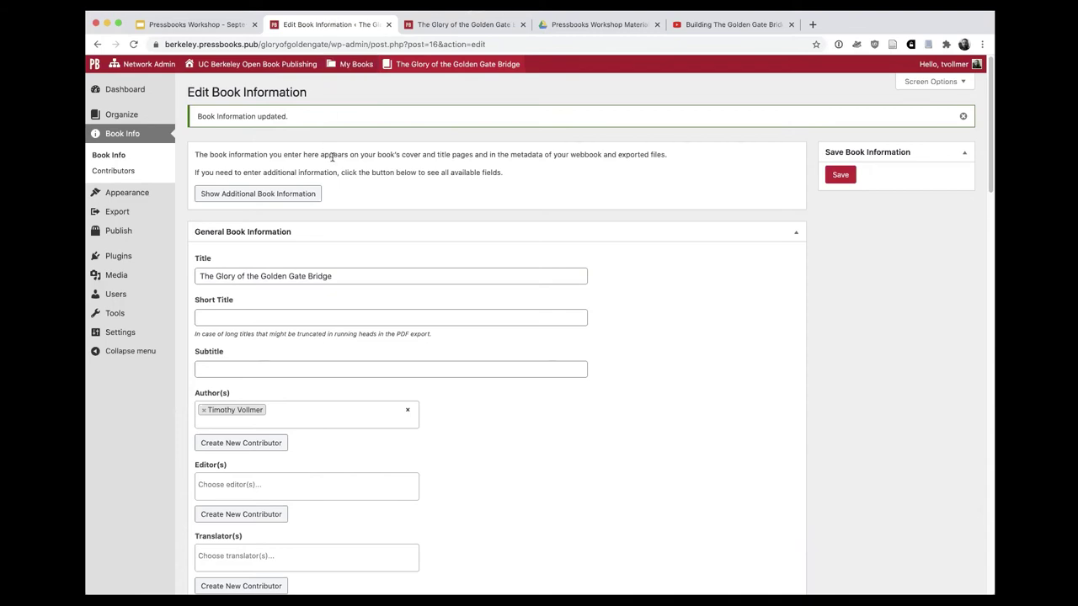
{"action": "scroll", "coordinate": [330, 156], "scroll_direction": "down", "scroll_amount": 3}
{"action": "scroll", "coordinate": [334, 157], "scroll_direction": "down", "scroll_amount": 4}
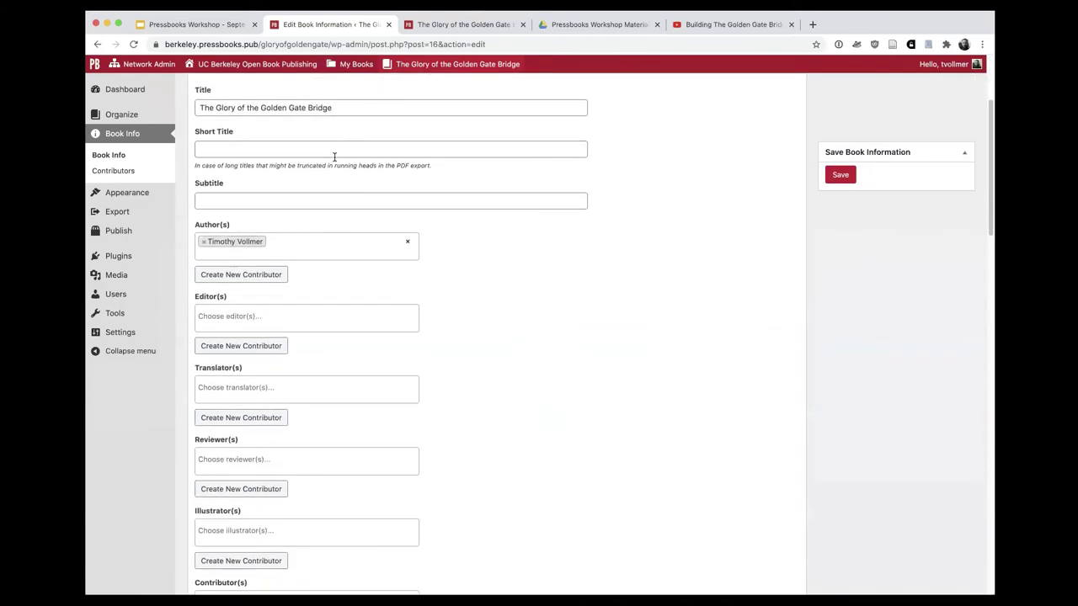
{"action": "scroll", "coordinate": [334, 157], "scroll_direction": "down", "scroll_amount": 3}
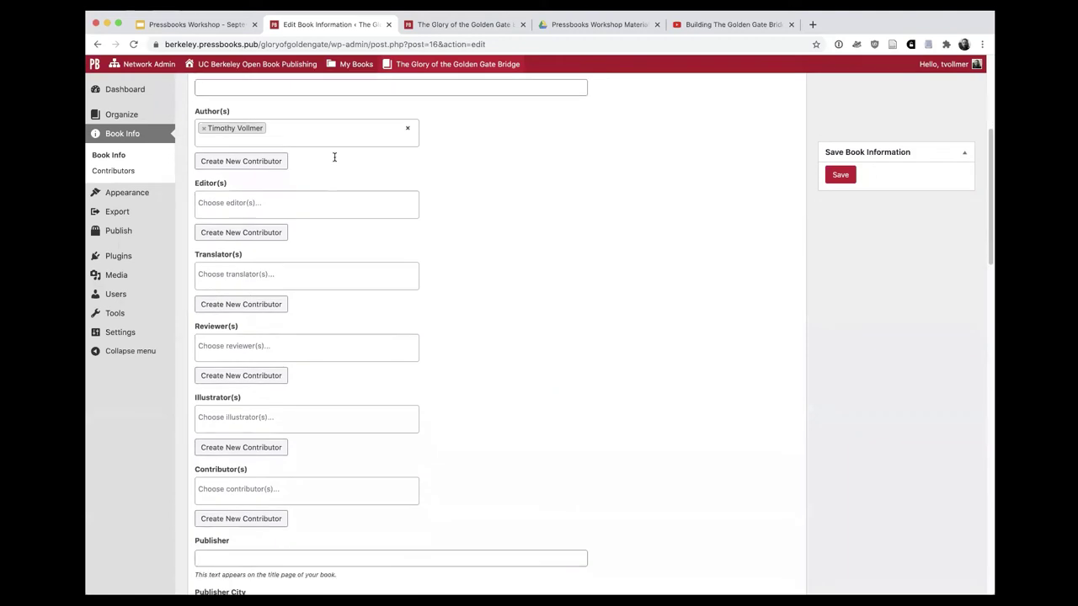
{"action": "scroll", "coordinate": [334, 160], "scroll_direction": "down", "scroll_amount": 10}
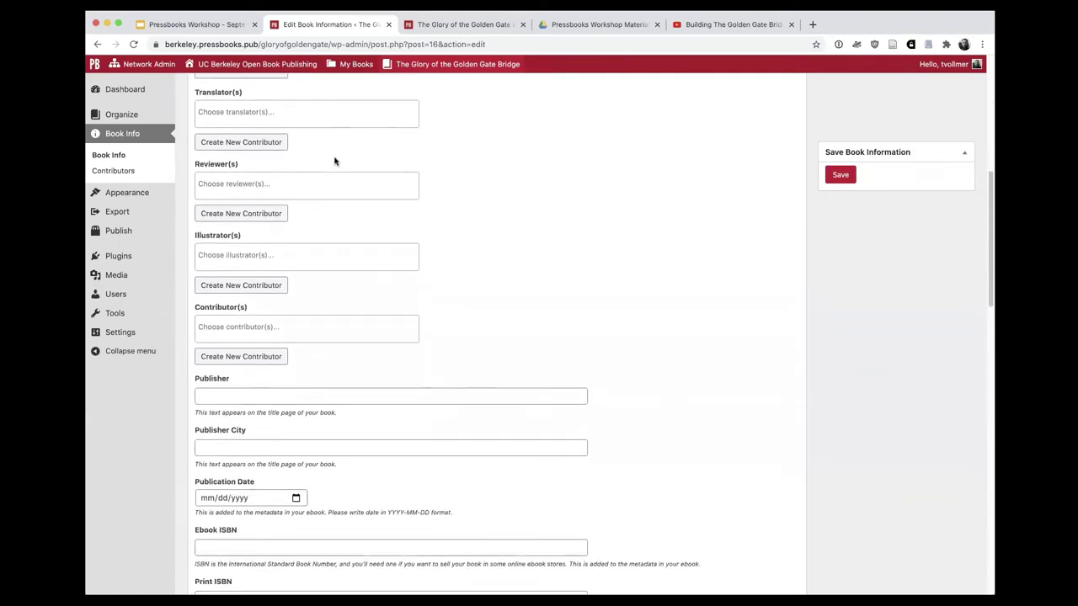
{"action": "scroll", "coordinate": [334, 158], "scroll_direction": "down", "scroll_amount": 8}
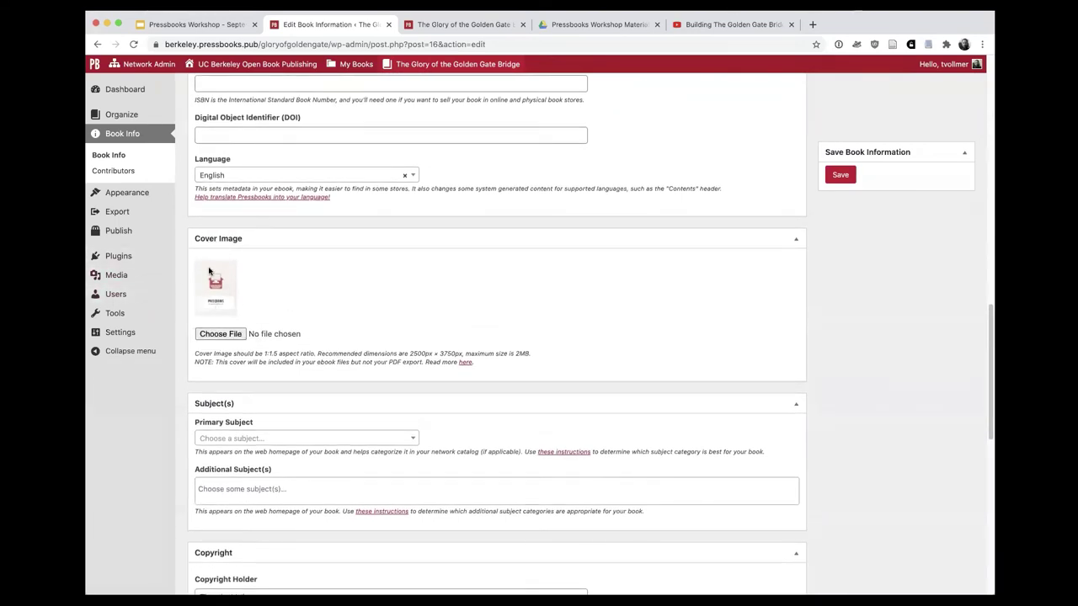
{"action": "scroll", "coordinate": [357, 301], "scroll_direction": "down", "scroll_amount": 3}
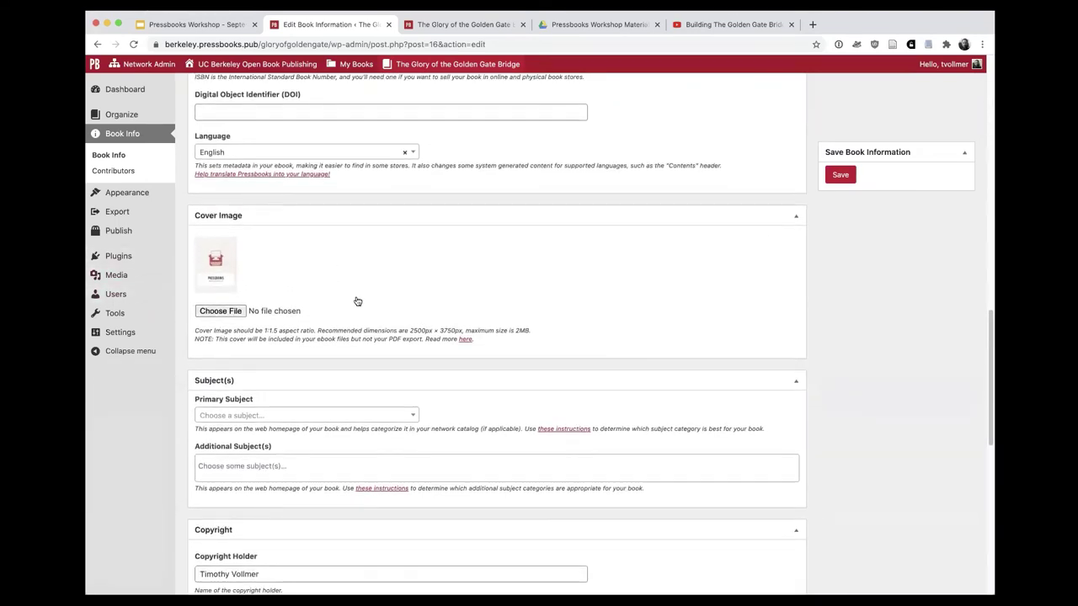
{"action": "scroll", "coordinate": [357, 301], "scroll_direction": "down", "scroll_amount": 6}
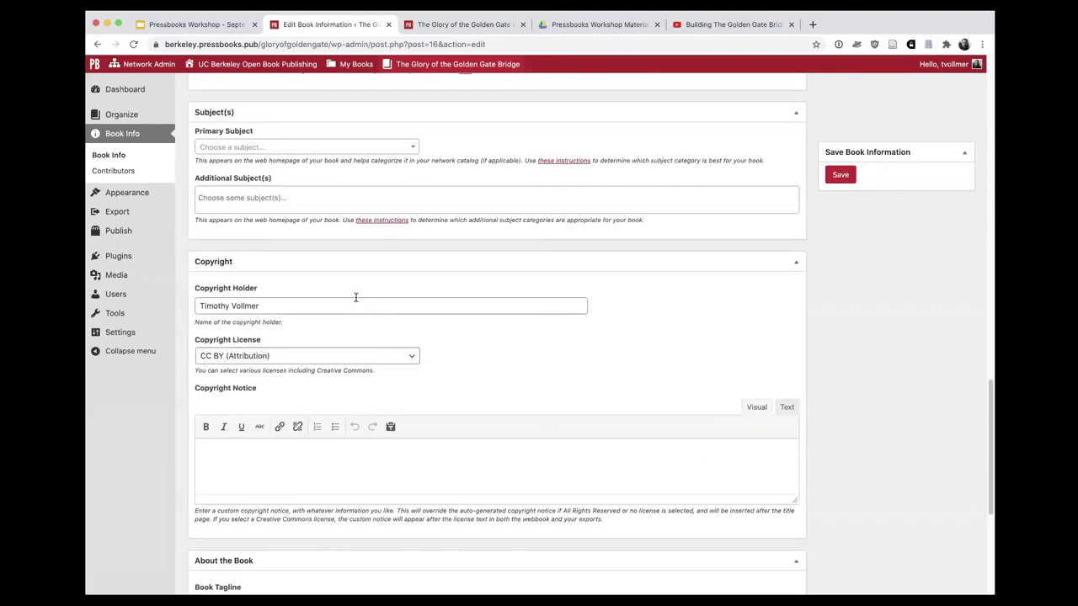
{"action": "scroll", "coordinate": [356, 302], "scroll_direction": "down", "scroll_amount": 3}
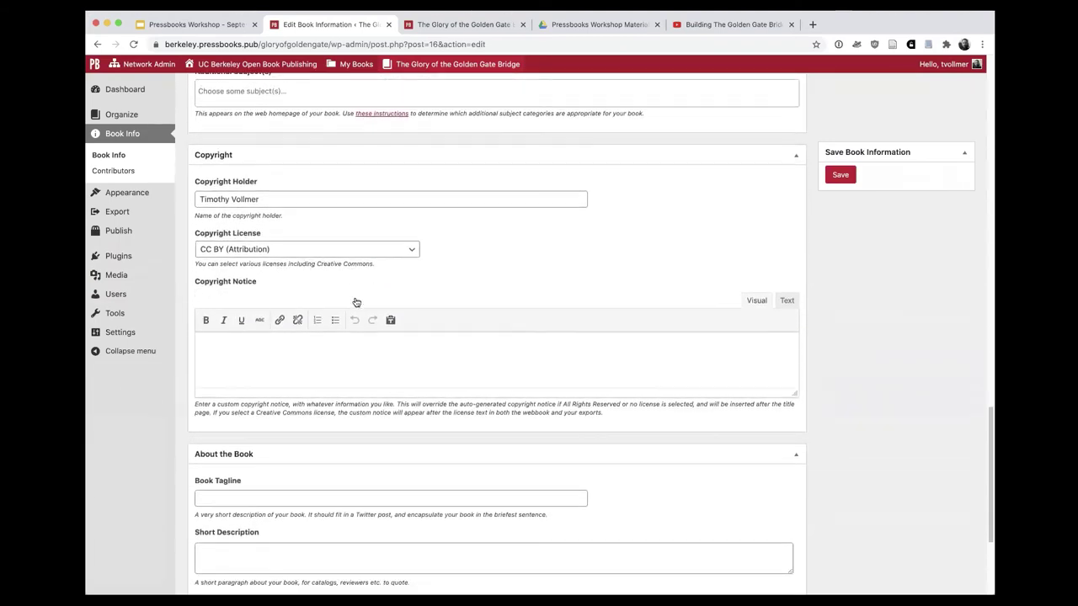
{"action": "scroll", "coordinate": [357, 301], "scroll_direction": "up", "scroll_amount": 10}
{"action": "scroll", "coordinate": [356, 302], "scroll_direction": "up", "scroll_amount": 10}
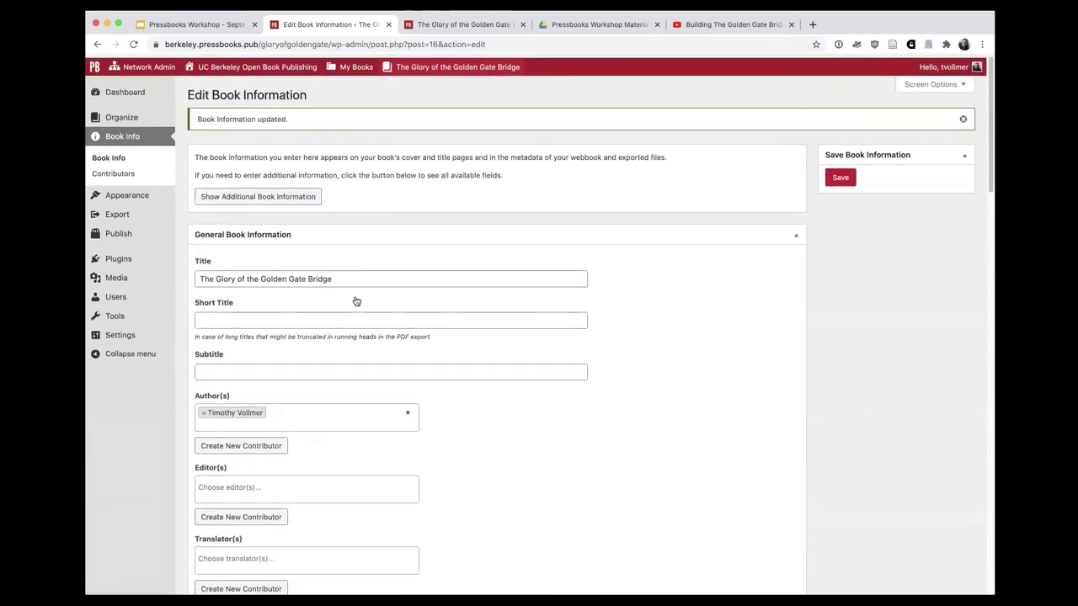
{"action": "scroll", "coordinate": [354, 302], "scroll_direction": "down", "scroll_amount": 2}
{"action": "scroll", "coordinate": [353, 303], "scroll_direction": "down", "scroll_amount": 1}
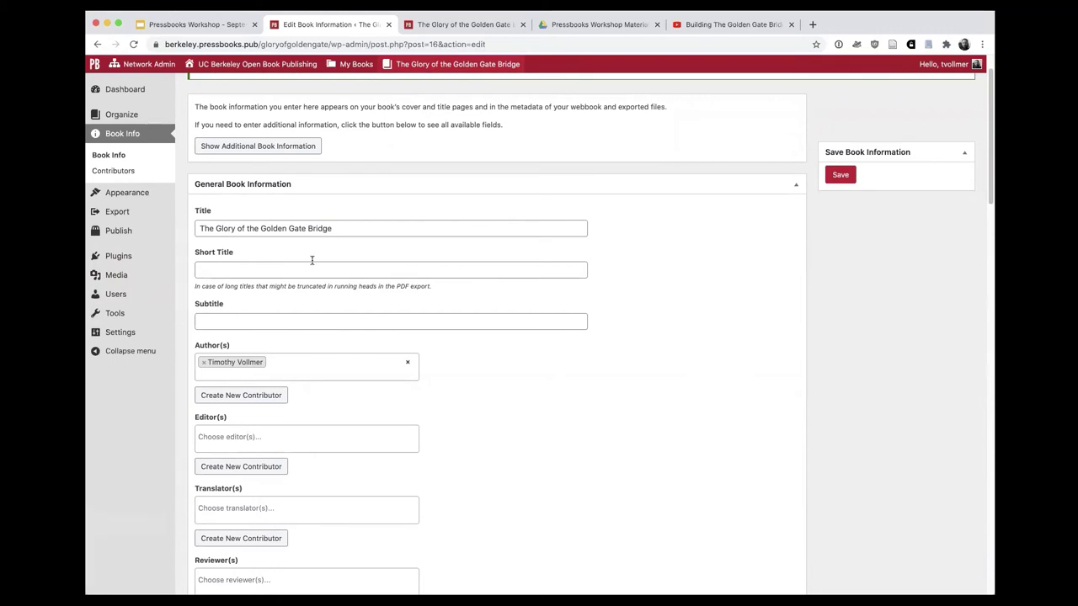
Switch to the Pressbooks Workshop presentation in Google Slides and show slide 36, "Practice: metadata"
{"action": "left_click", "coordinate": [202, 26]}
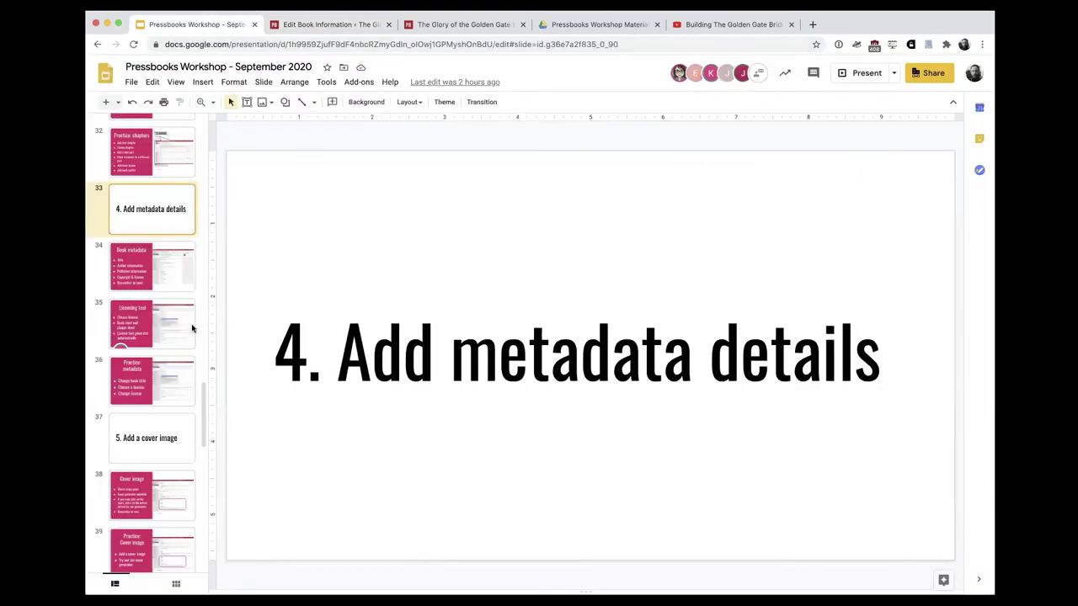
{"action": "key", "text": "Up"}
{"action": "key", "text": "Up"}
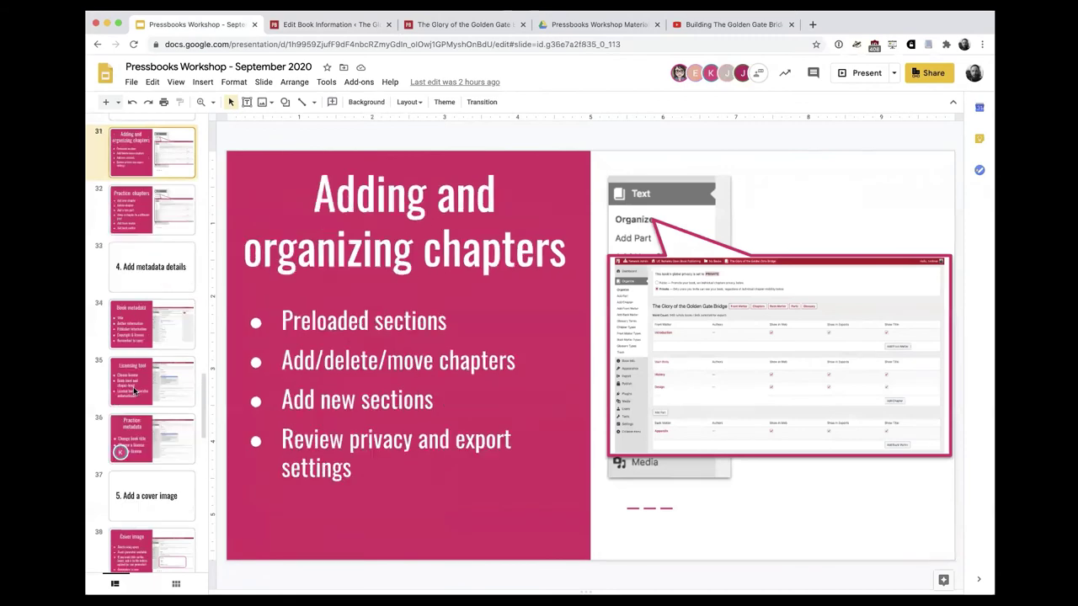
{"action": "left_click", "coordinate": [134, 442]}
{"action": "key", "text": "Up"}
{"action": "left_click", "coordinate": [135, 442]}
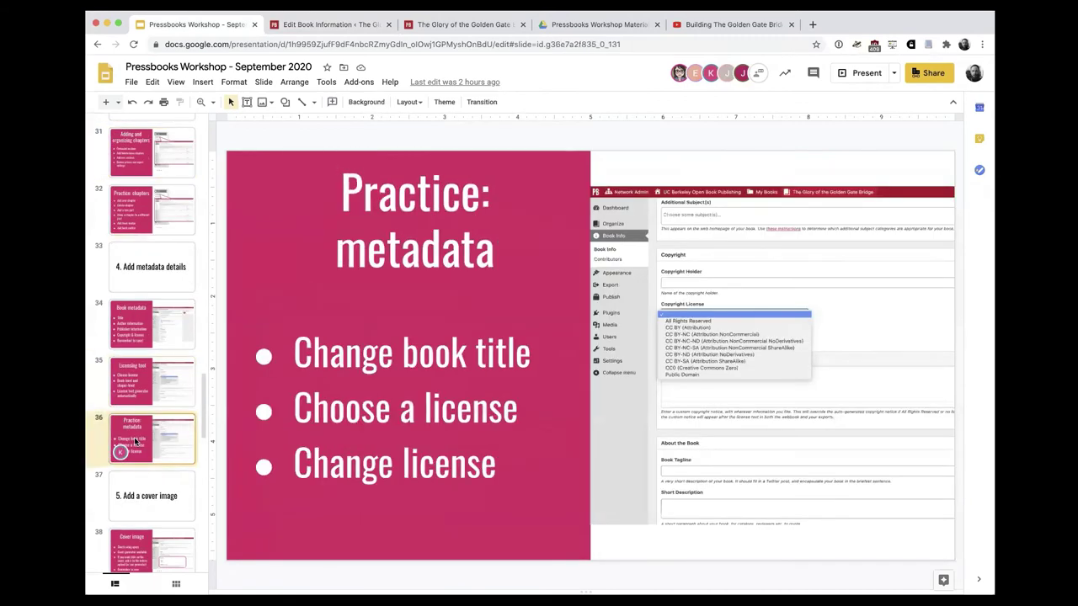
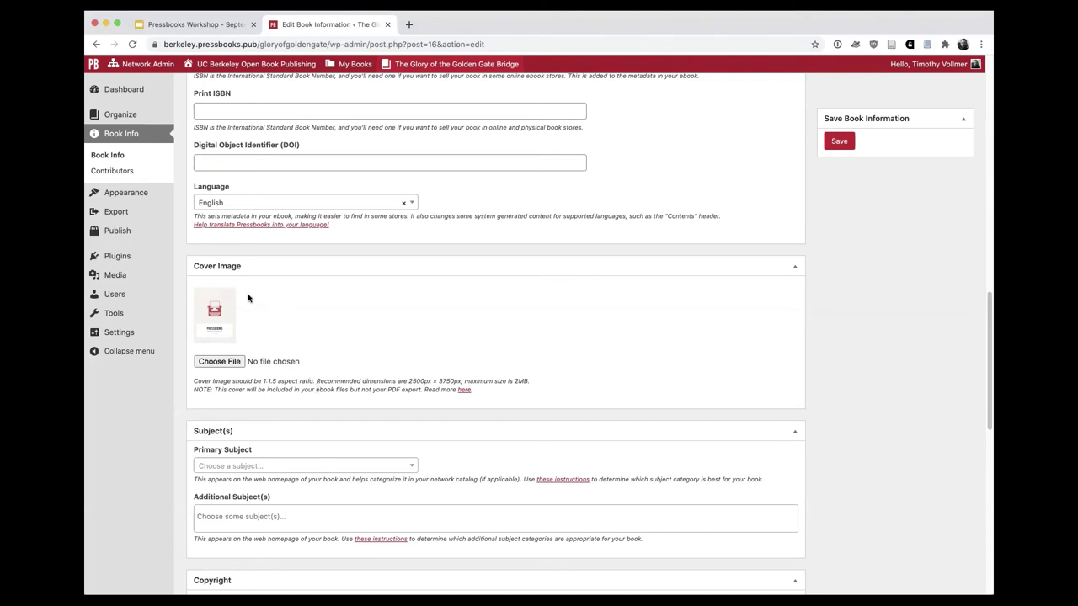
Select book cover image.jpg as the book's cover image and save the book information
{"action": "left_click", "coordinate": [226, 362]}
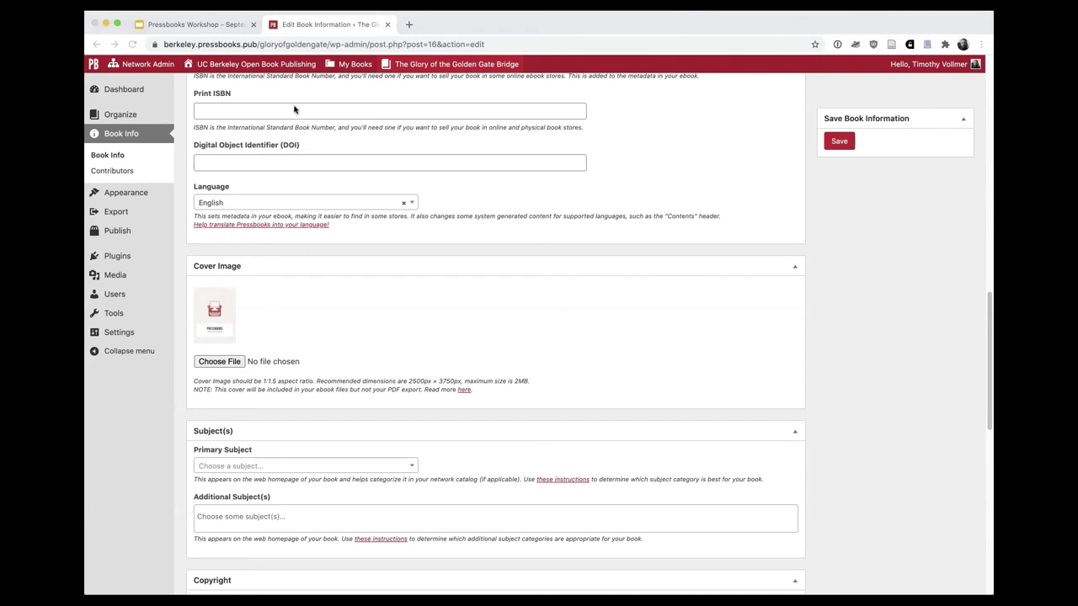
{"action": "key", "text": "Return"}
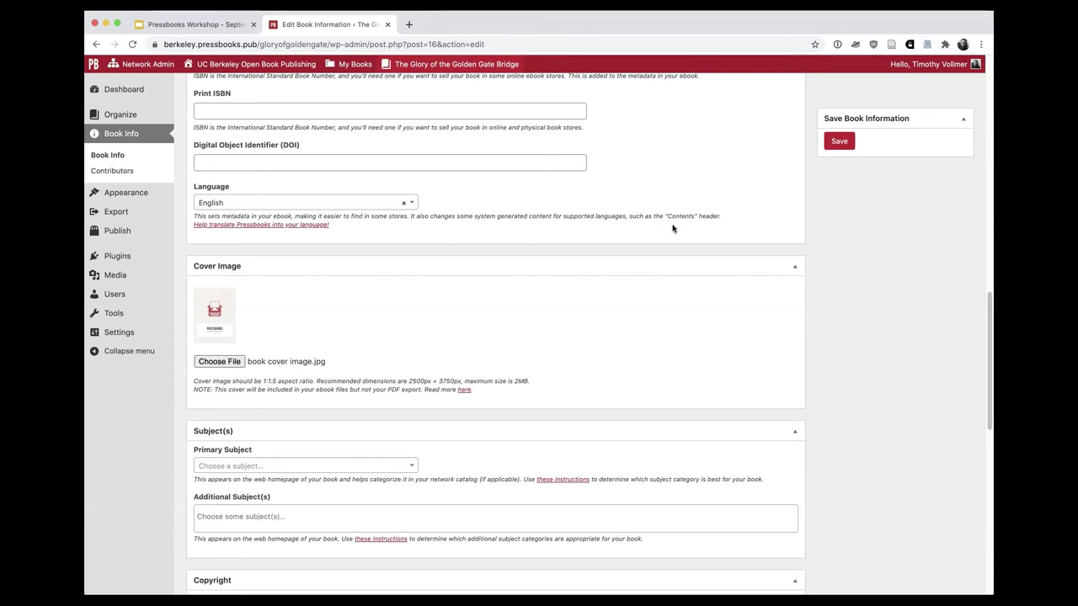
{"action": "left_click", "coordinate": [835, 144]}
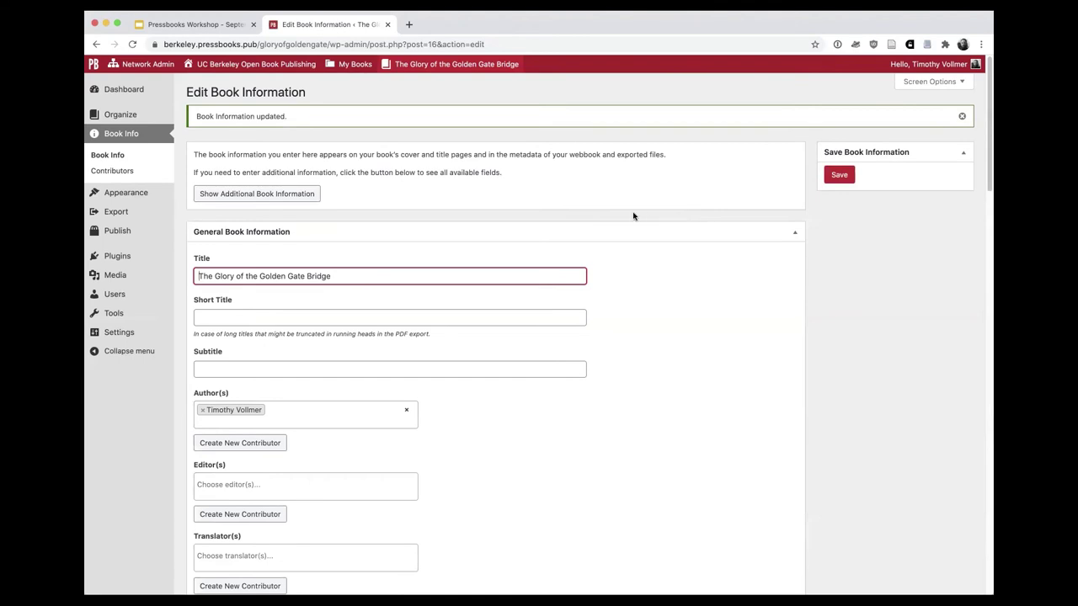
Open the web book's home page in a new tab and check its cover image
{"action": "mouse_move", "coordinate": [421, 66]}
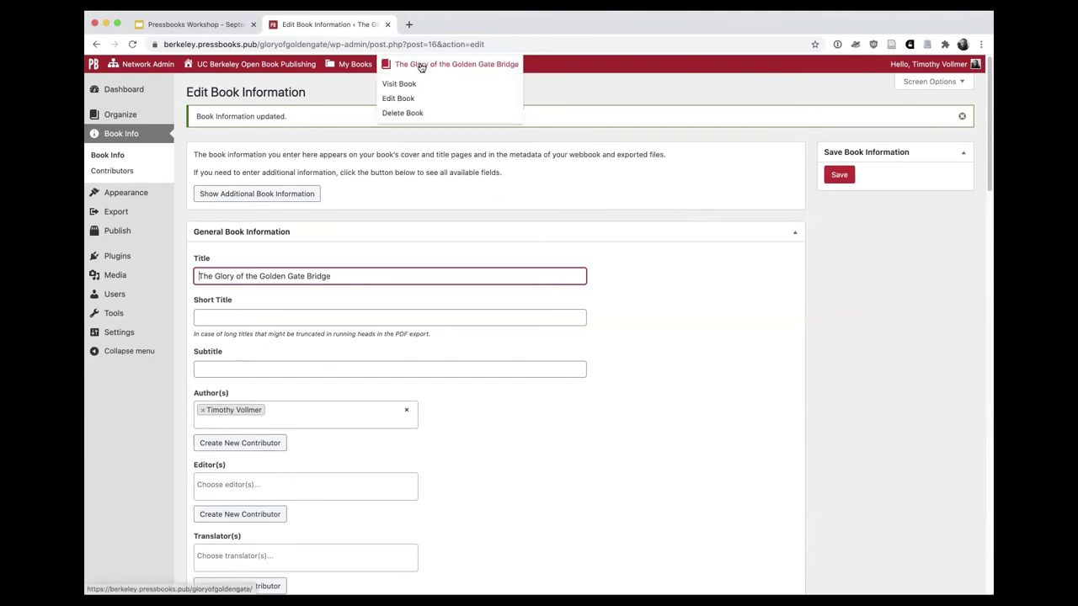
{"action": "right_click", "coordinate": [404, 84]}
{"action": "key", "text": "Escape"}
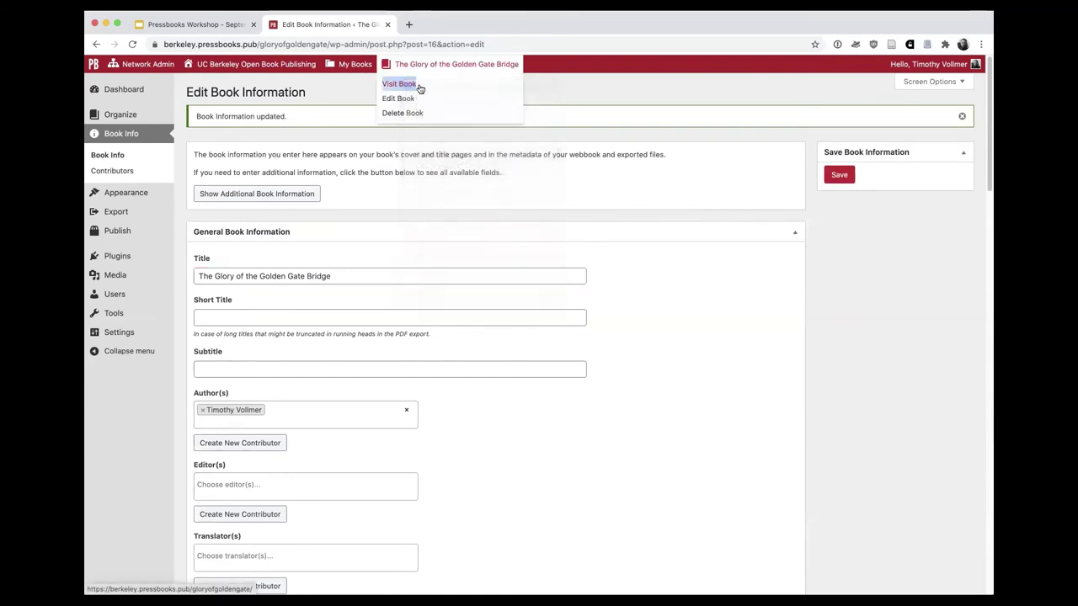
{"action": "left_click", "coordinate": [420, 87], "text": "super"}
{"action": "left_click", "coordinate": [452, 23]}
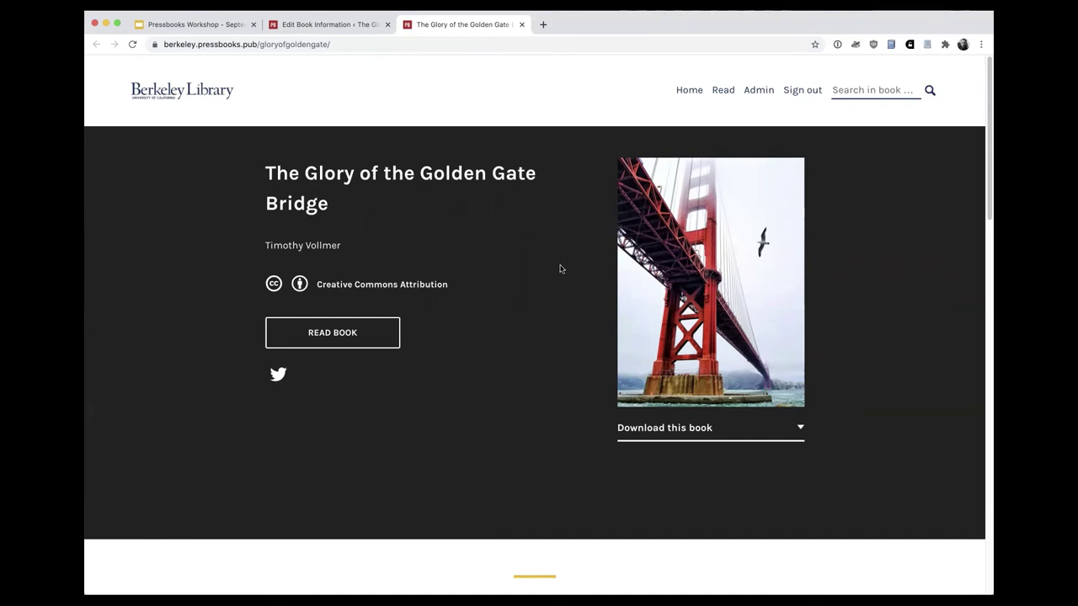
Switch to the workshop presentation in Google Slides, view the "Practice: Cover image" slide and show slide 40, "6. Choose a theme"
{"action": "left_click", "coordinate": [195, 24]}
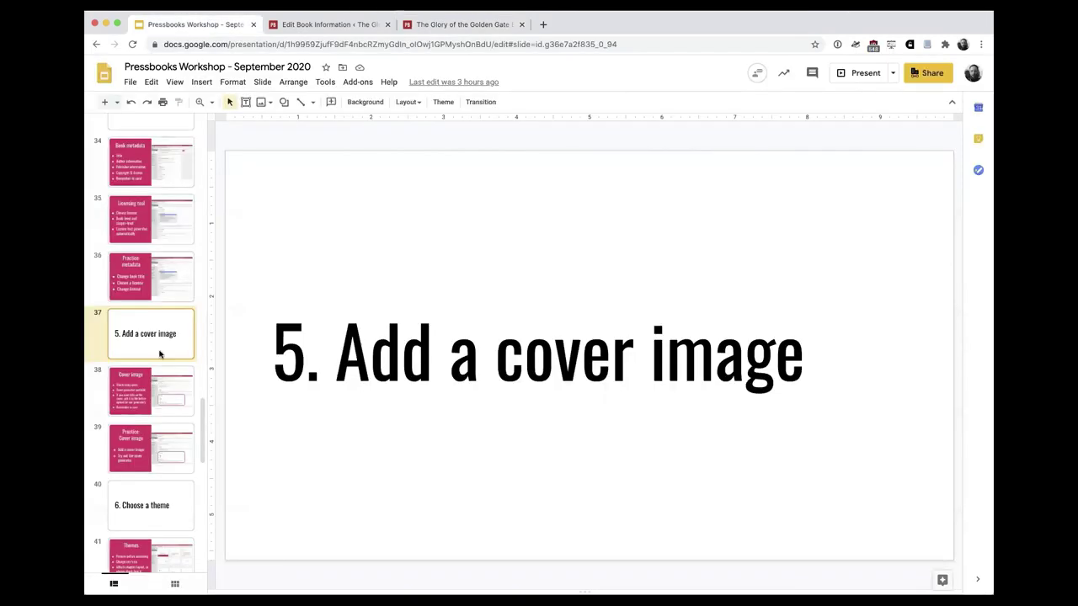
{"action": "left_click", "coordinate": [140, 436]}
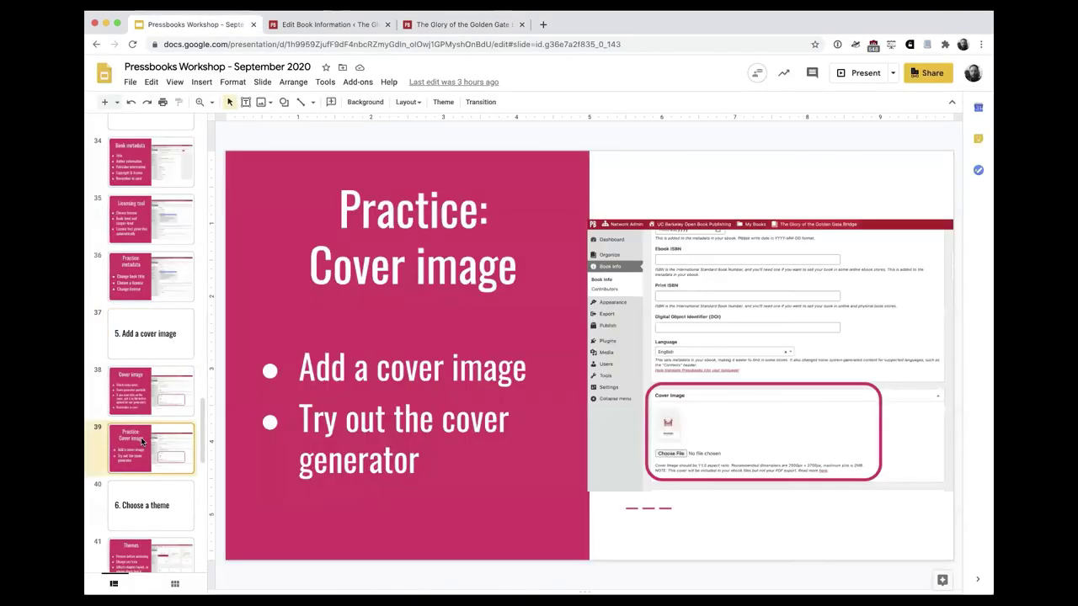
{"action": "scroll", "coordinate": [140, 437], "scroll_direction": "down", "scroll_amount": 5}
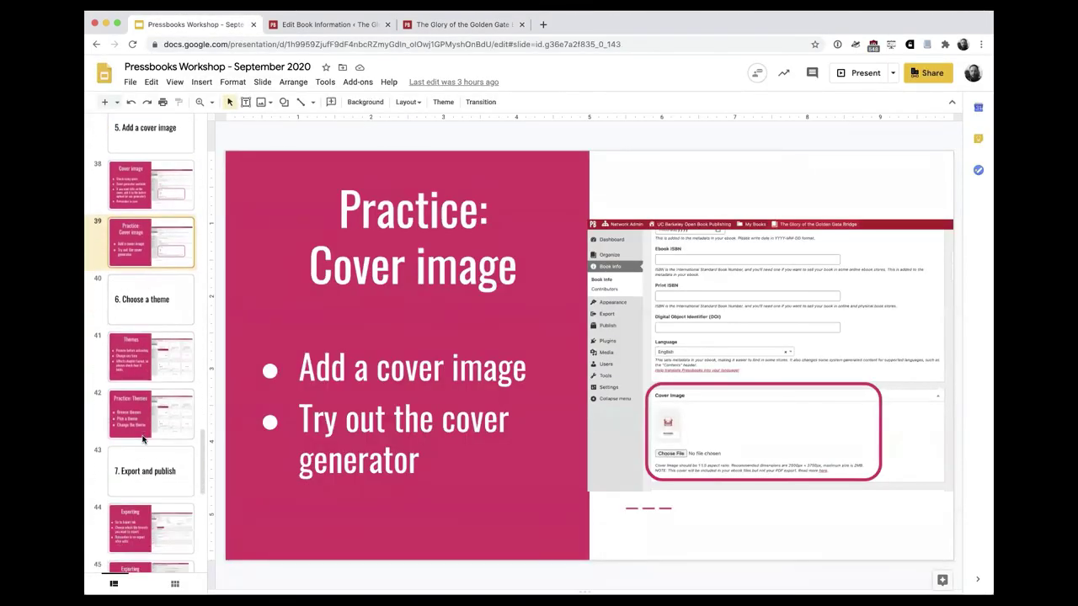
{"action": "left_click", "coordinate": [142, 320]}
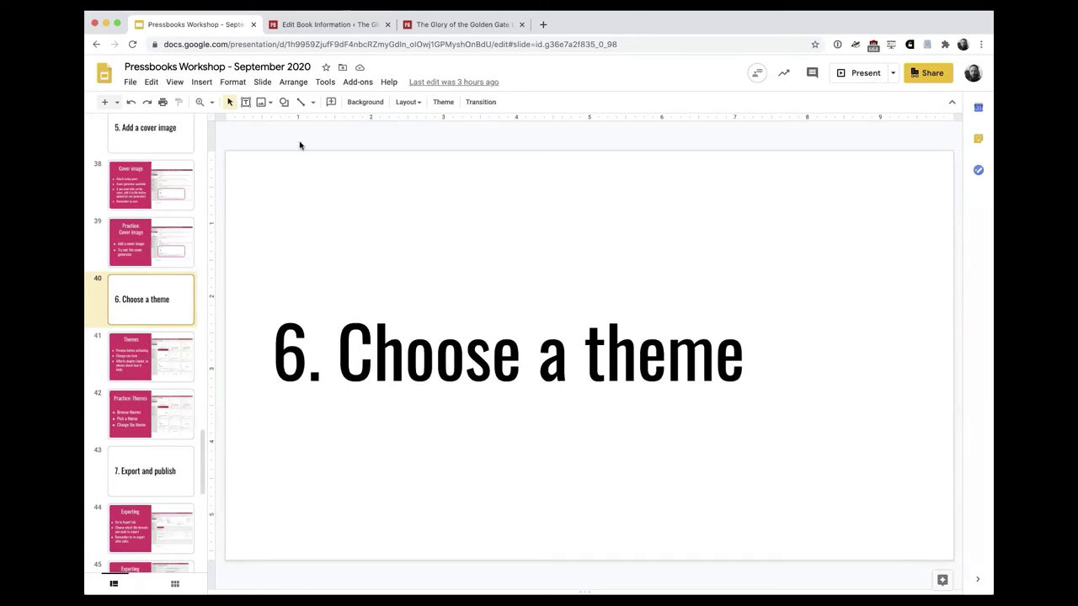
Switch to the book's Pressbooks admin, open the Themes page and look through the installed themes
{"action": "left_click", "coordinate": [322, 24]}
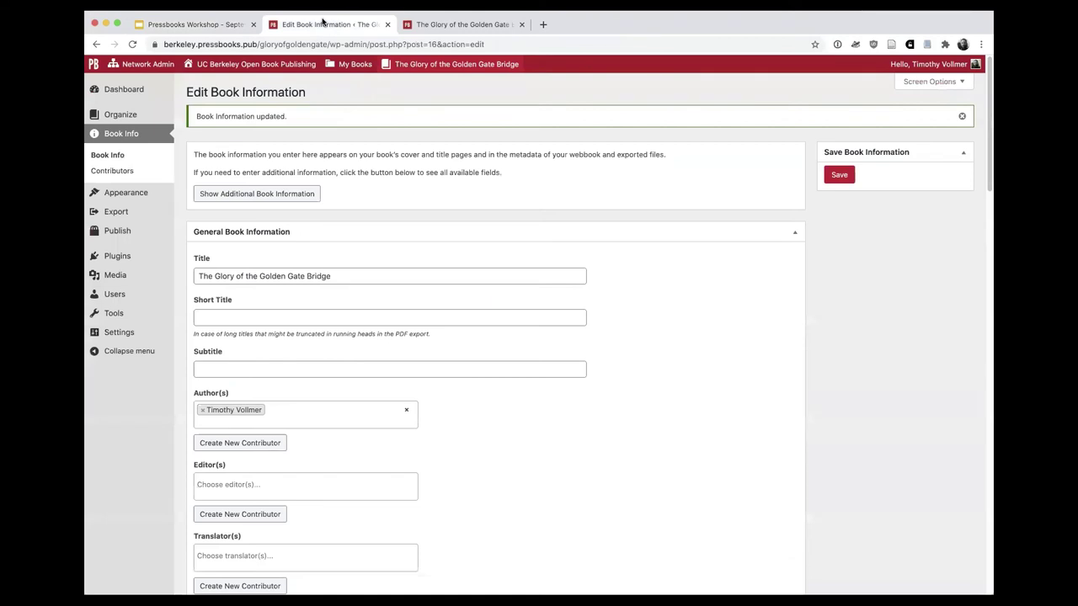
{"action": "mouse_move", "coordinate": [121, 115]}
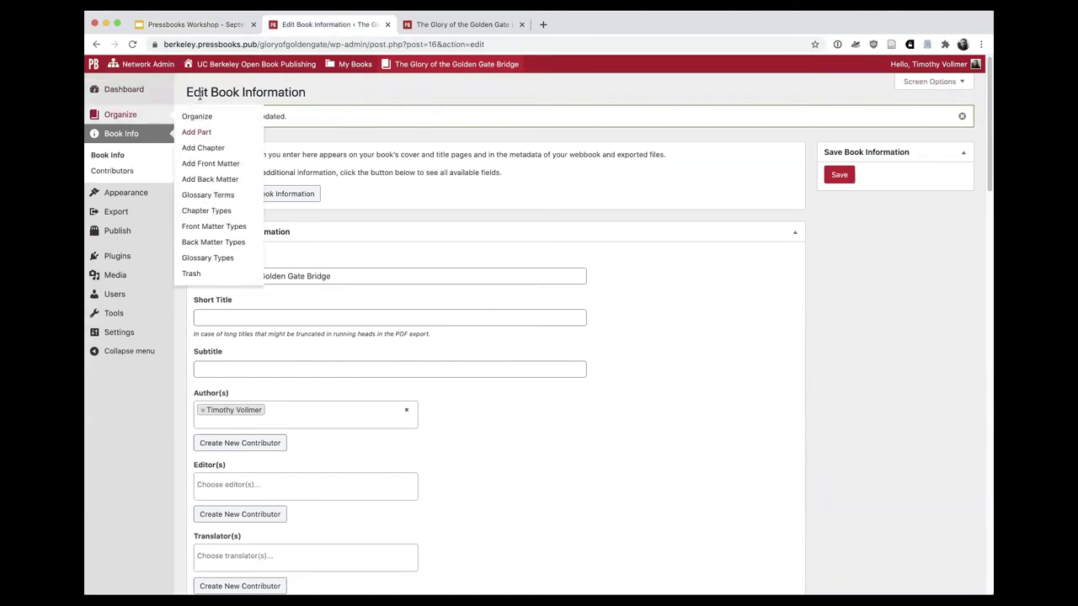
{"action": "mouse_move", "coordinate": [115, 197]}
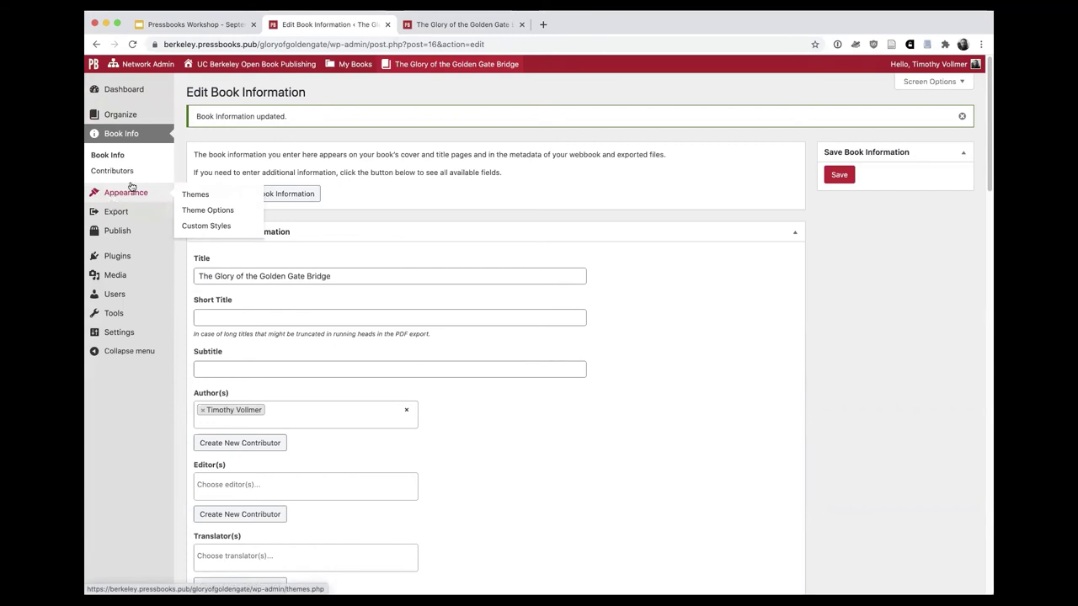
{"action": "left_click", "coordinate": [130, 196]}
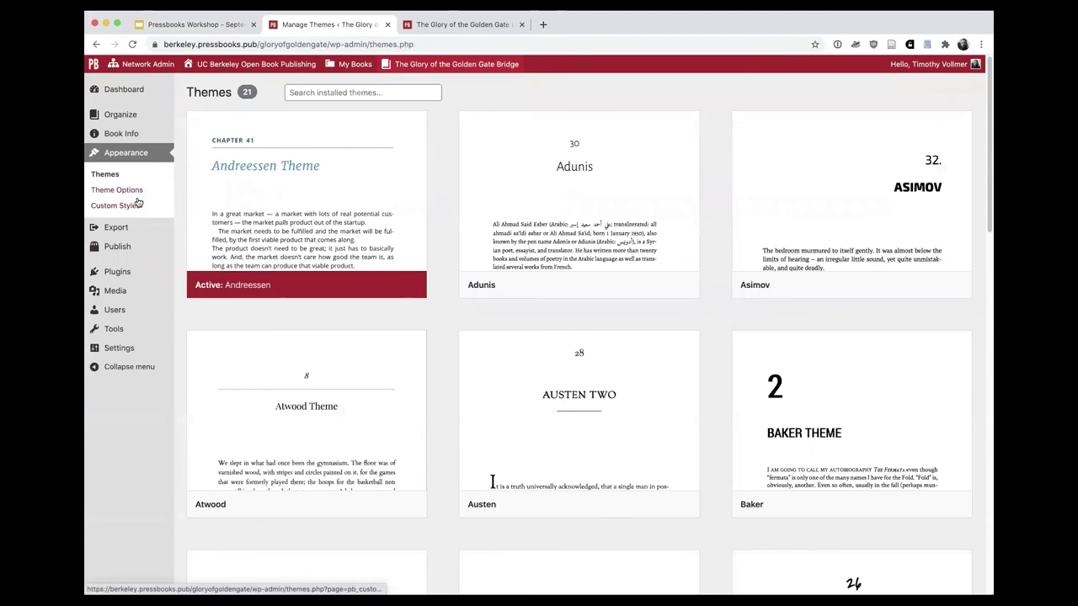
{"action": "scroll", "coordinate": [579, 227], "scroll_direction": "down", "scroll_amount": 4}
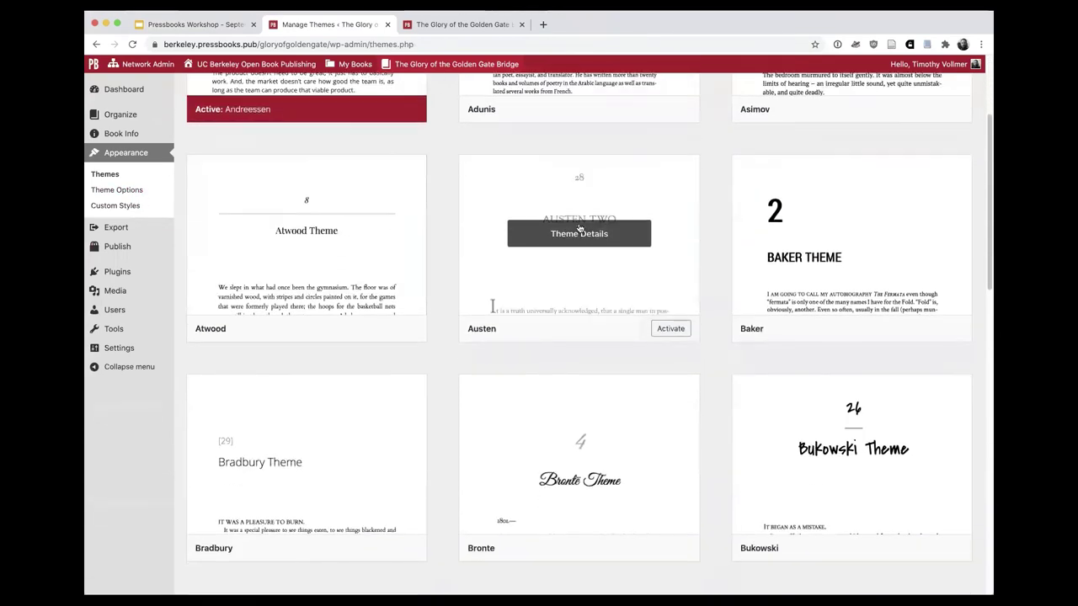
{"action": "scroll", "coordinate": [579, 229], "scroll_direction": "down", "scroll_amount": 10}
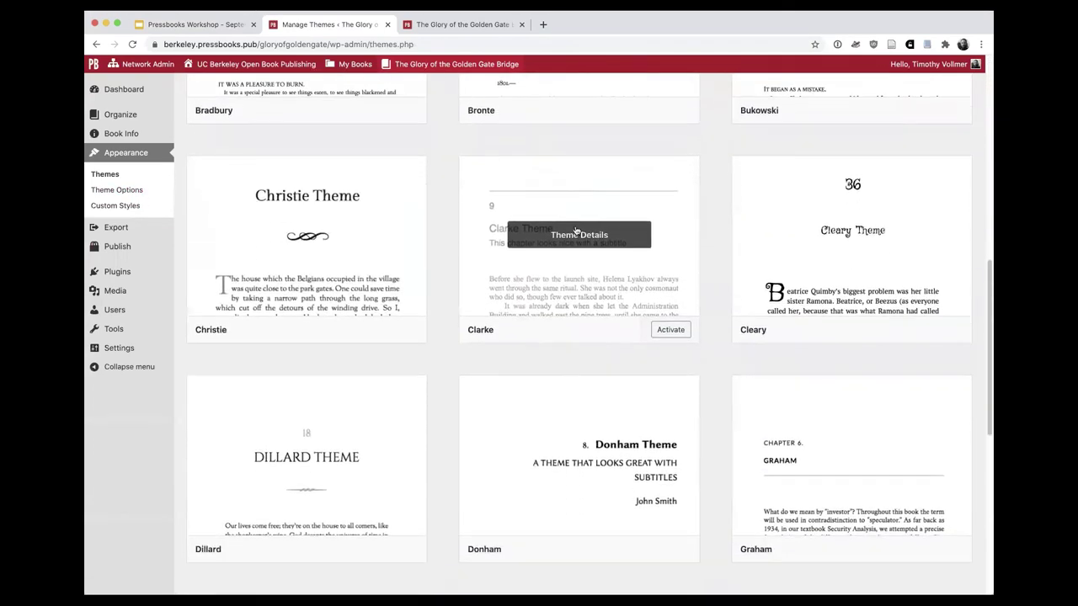
{"action": "scroll", "coordinate": [576, 232], "scroll_direction": "down", "scroll_amount": 7}
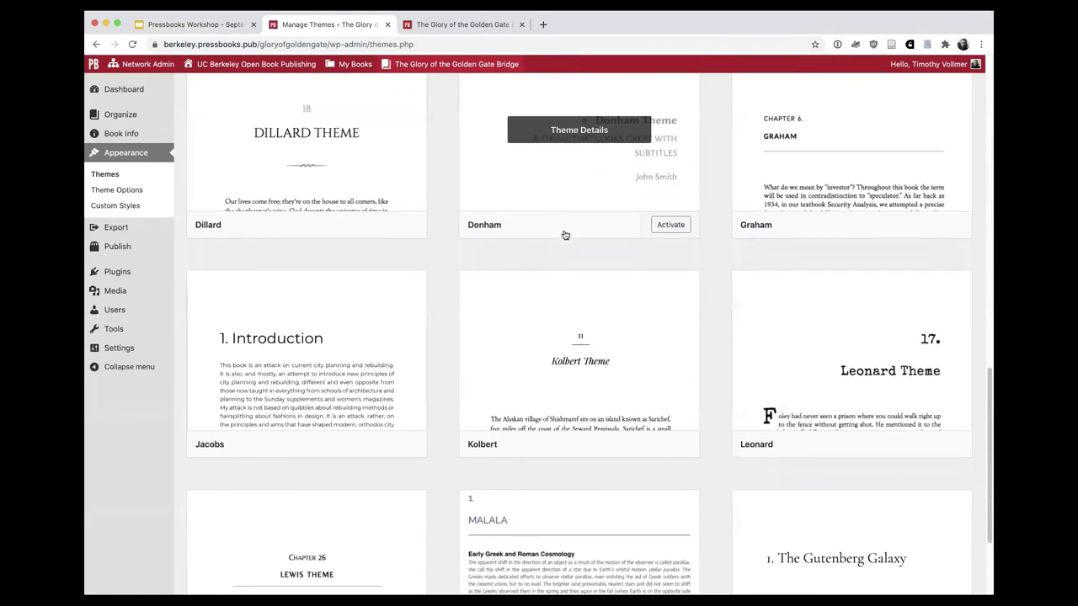
{"action": "scroll", "coordinate": [565, 234], "scroll_direction": "down", "scroll_amount": 1}
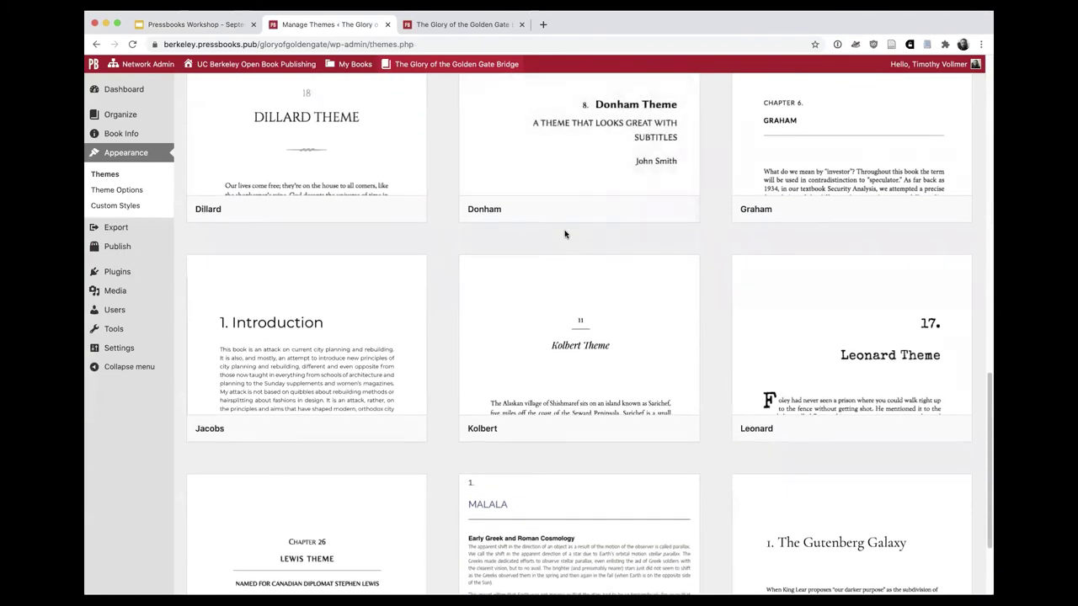
{"action": "scroll", "coordinate": [546, 233], "scroll_direction": "up", "scroll_amount": 20}
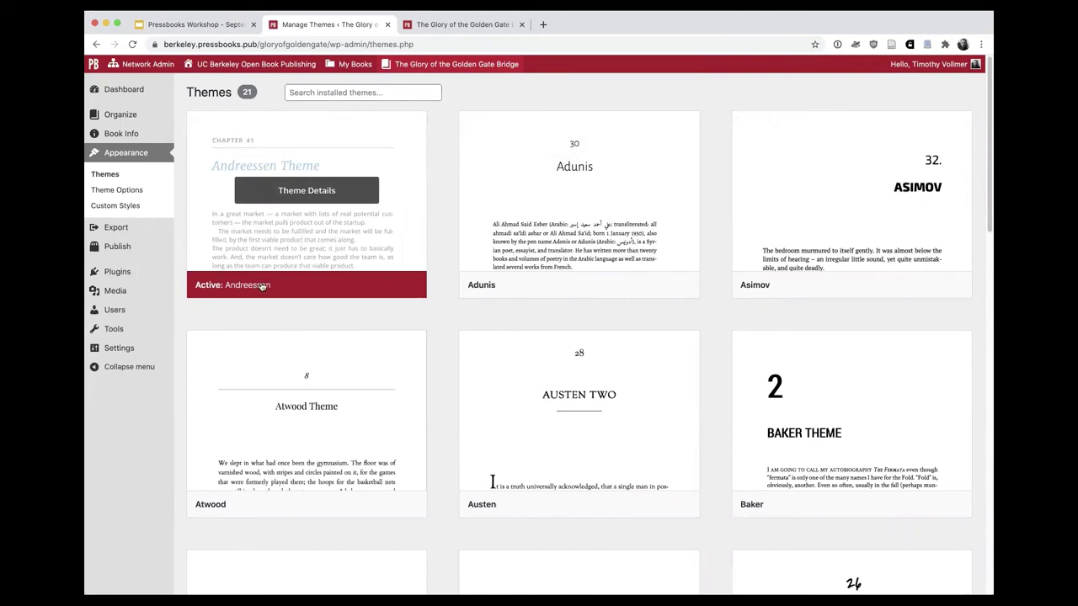
Activate the Baker theme for the book
{"action": "scroll", "coordinate": [635, 254], "scroll_direction": "down", "scroll_amount": 3}
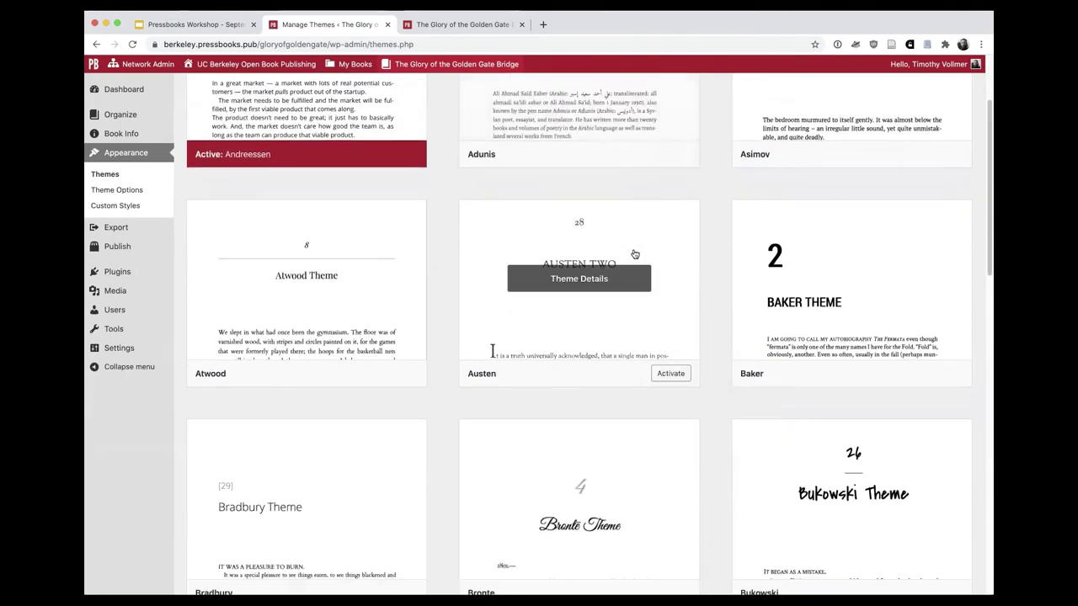
{"action": "scroll", "coordinate": [635, 254], "scroll_direction": "down", "scroll_amount": 5}
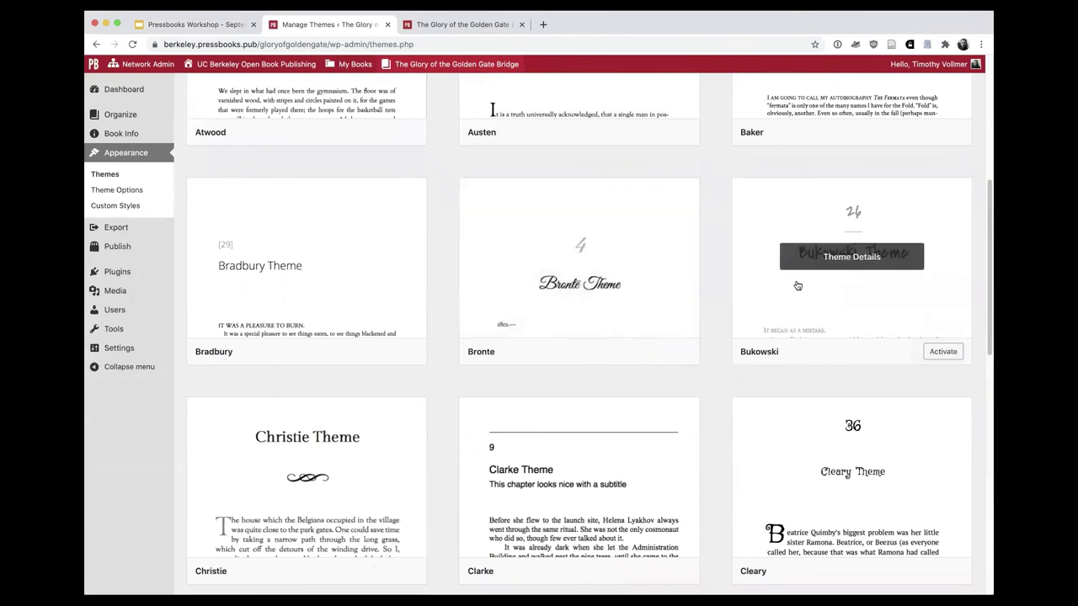
{"action": "scroll", "coordinate": [707, 240], "scroll_direction": "up", "scroll_amount": 4}
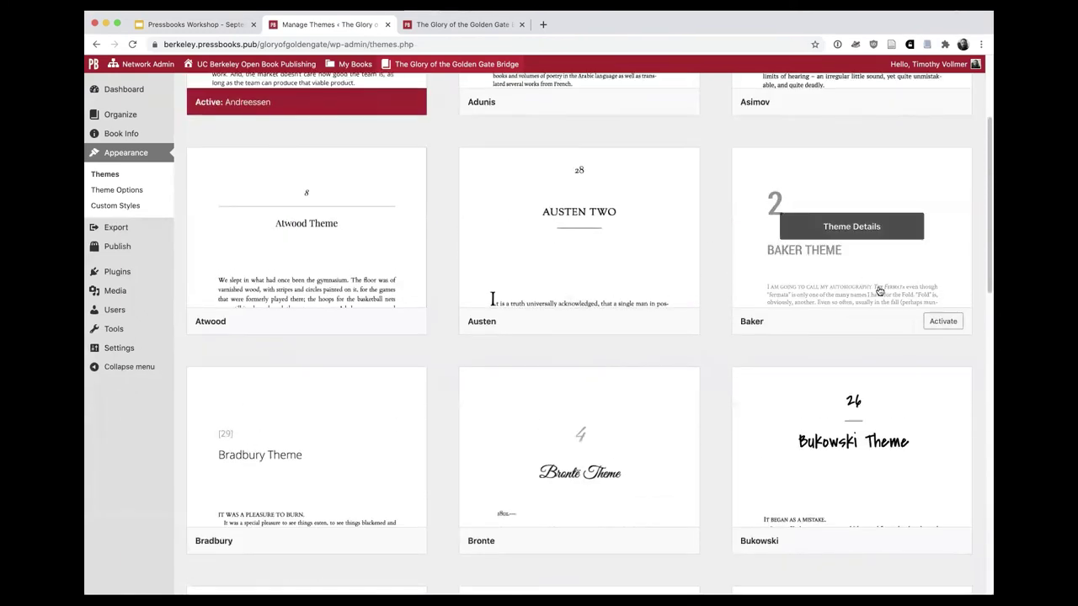
{"action": "left_click", "coordinate": [949, 322]}
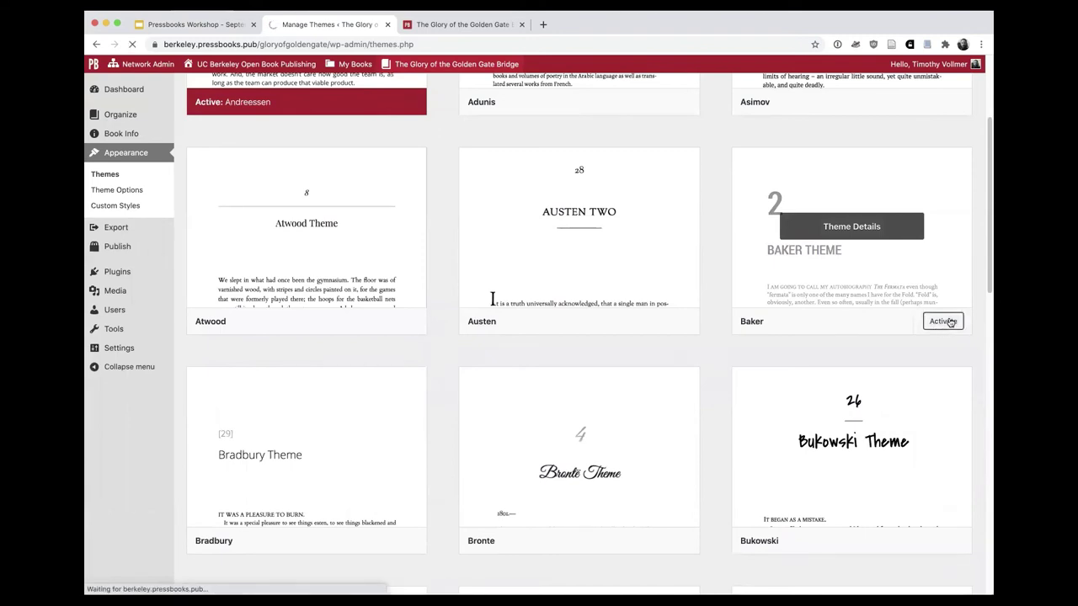
{"action": "scroll", "coordinate": [674, 293], "scroll_direction": "up", "scroll_amount": 1}
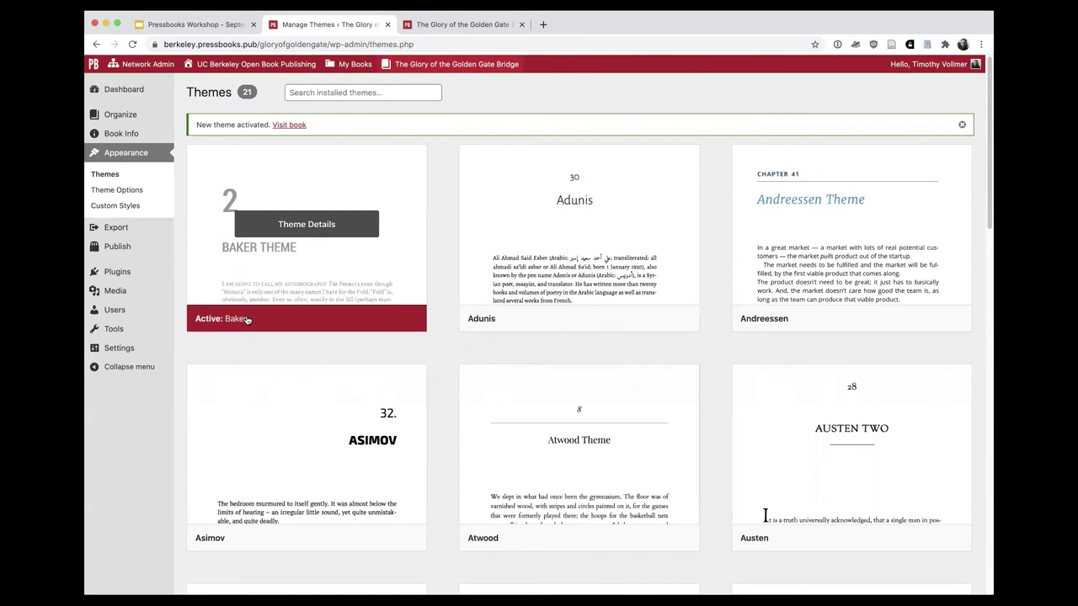
Browse the other installed themes and return to the active theme
{"action": "mouse_move", "coordinate": [447, 64]}
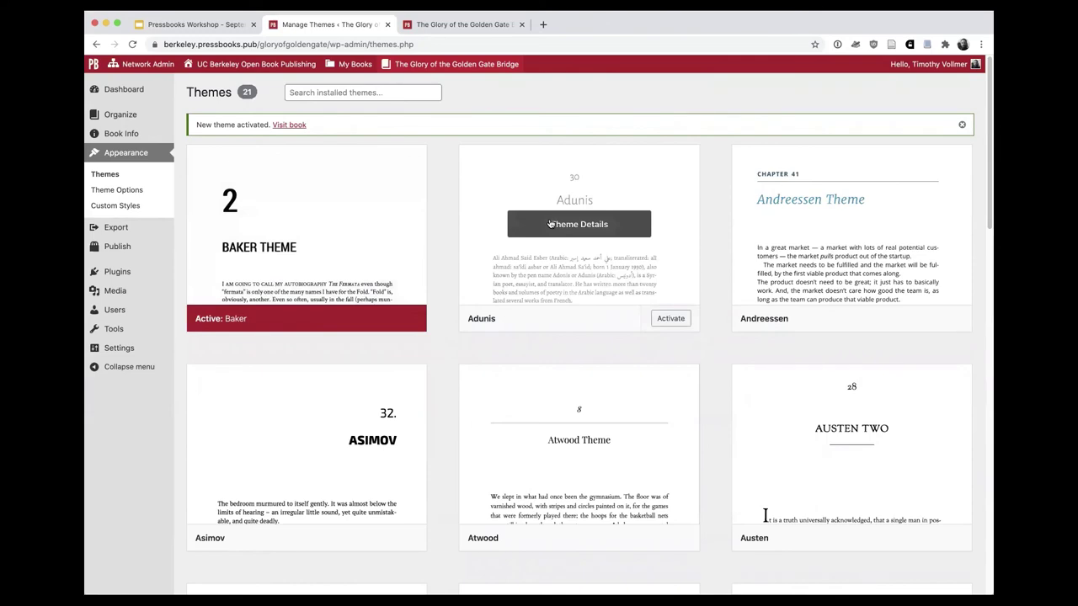
{"action": "scroll", "coordinate": [476, 231], "scroll_direction": "down", "scroll_amount": 2}
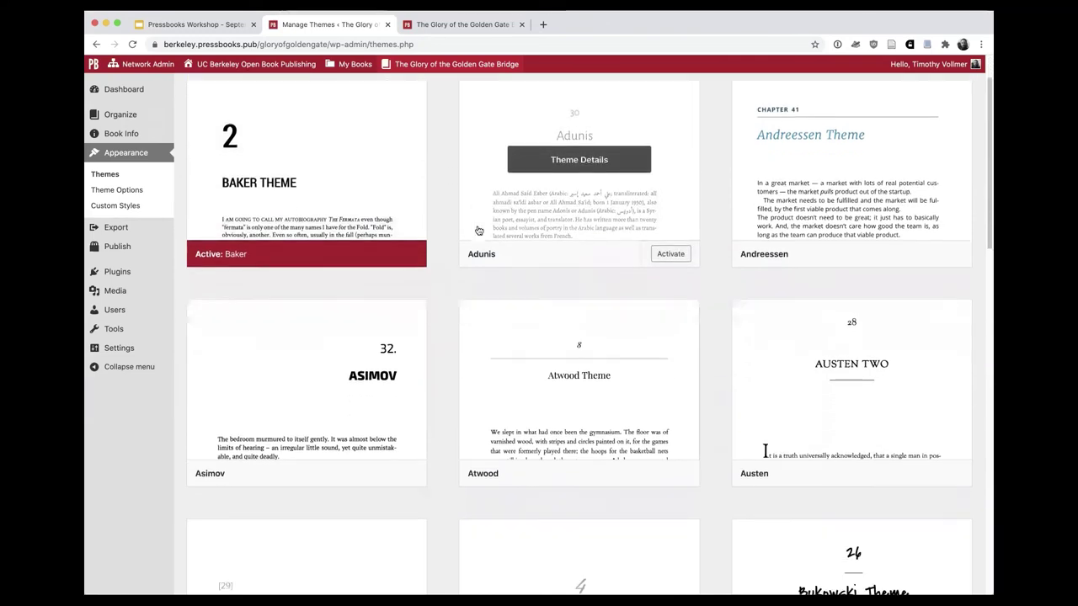
{"action": "scroll", "coordinate": [477, 231], "scroll_direction": "down", "scroll_amount": 8}
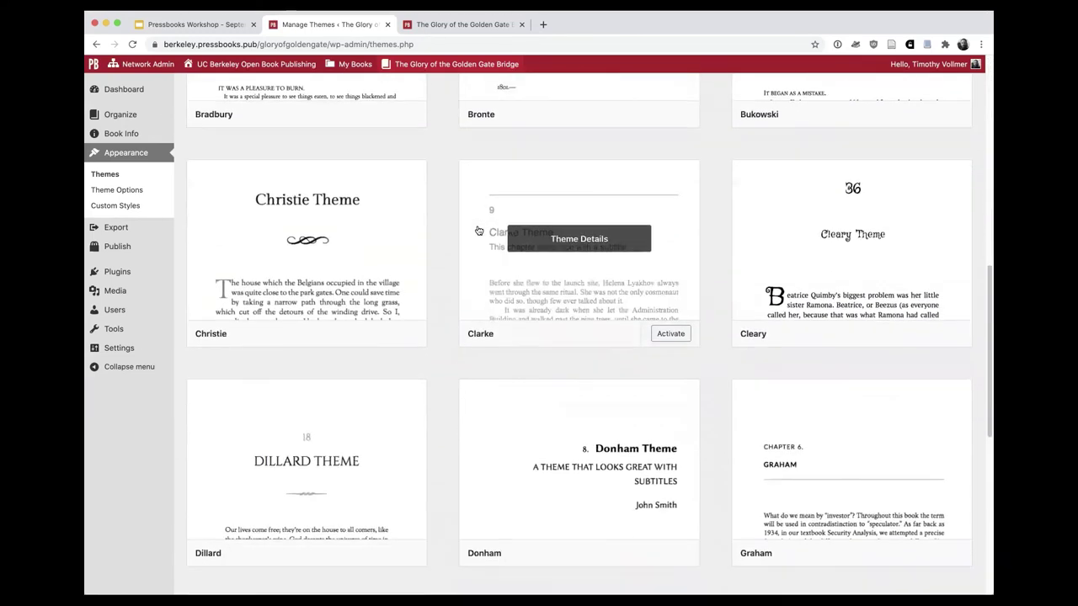
{"action": "scroll", "coordinate": [476, 231], "scroll_direction": "down", "scroll_amount": 3}
{"action": "scroll", "coordinate": [477, 231], "scroll_direction": "up", "scroll_amount": 7}
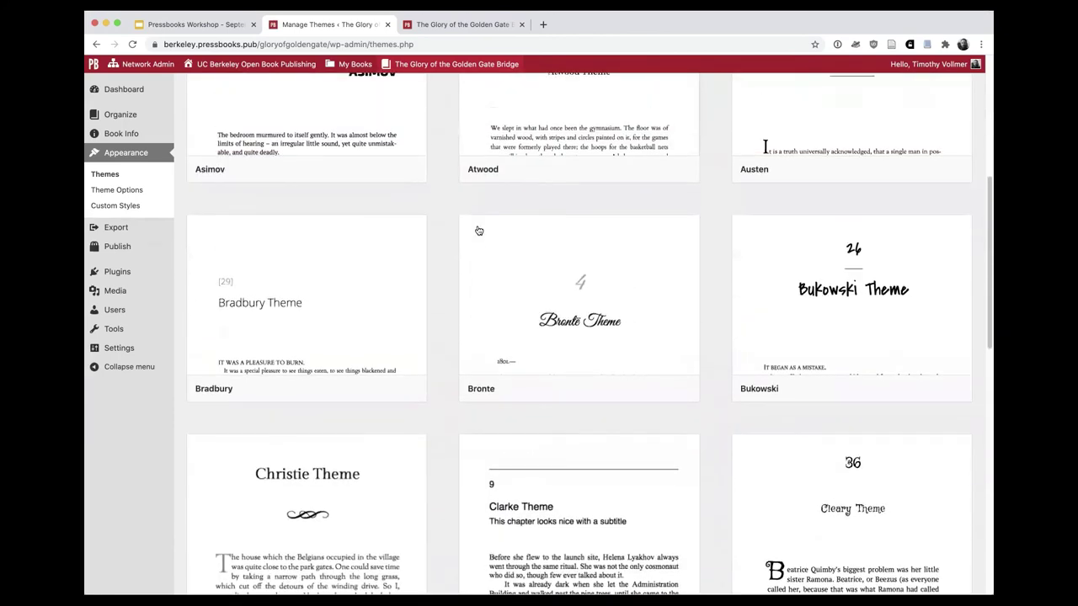
{"action": "scroll", "coordinate": [478, 231], "scroll_direction": "up", "scroll_amount": 3}
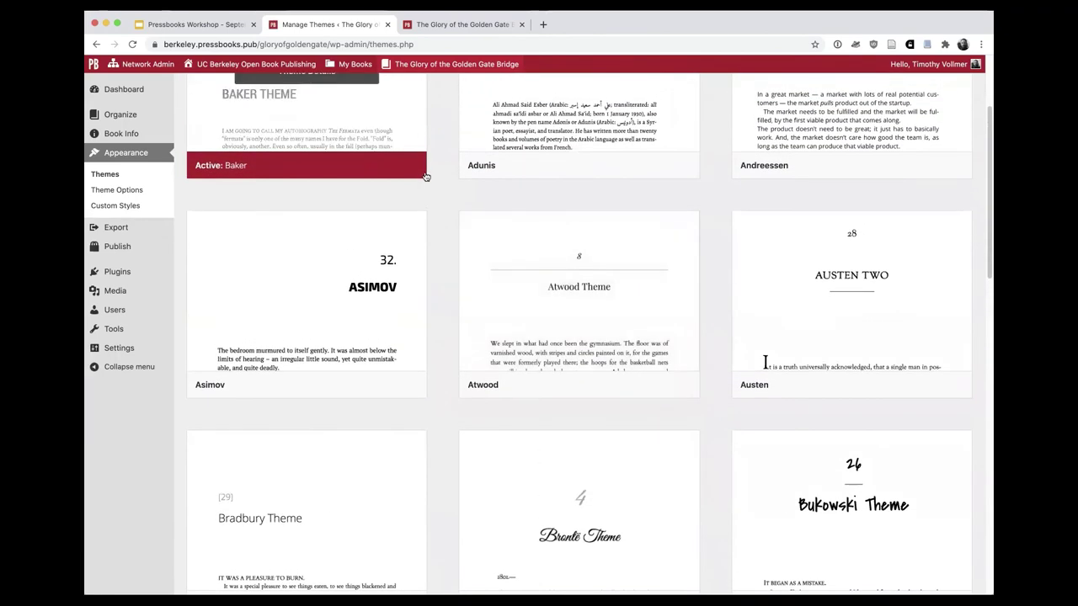
{"action": "scroll", "coordinate": [421, 168], "scroll_direction": "down", "scroll_amount": 1}
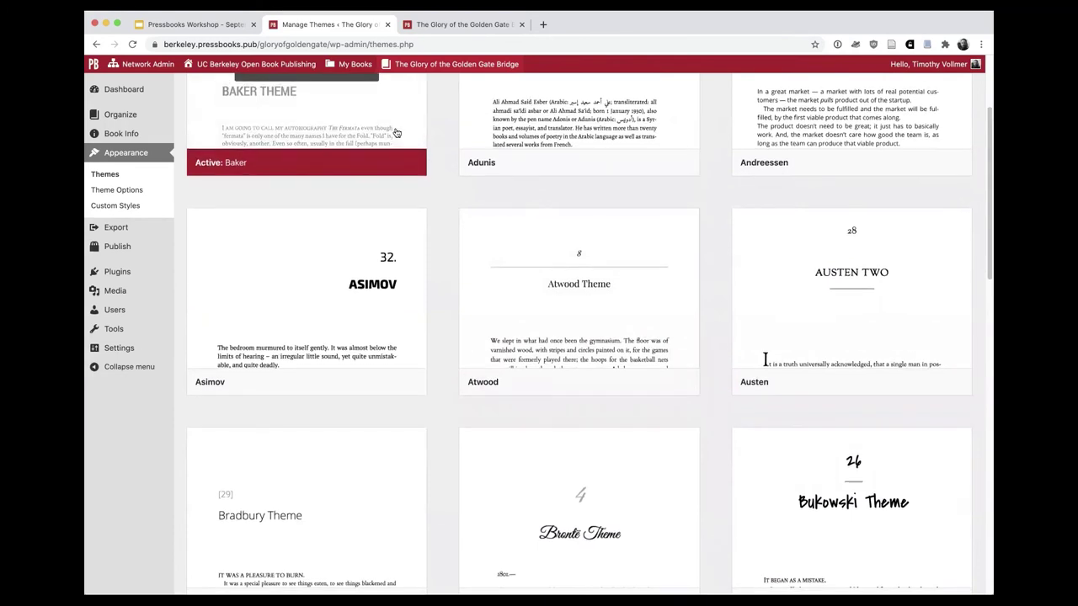
Switch to the other browser window, export the book as print PDF, digital PDF, EPUB and MOBI, and review the latest exports
{"action": "key", "text": "super+grave"}
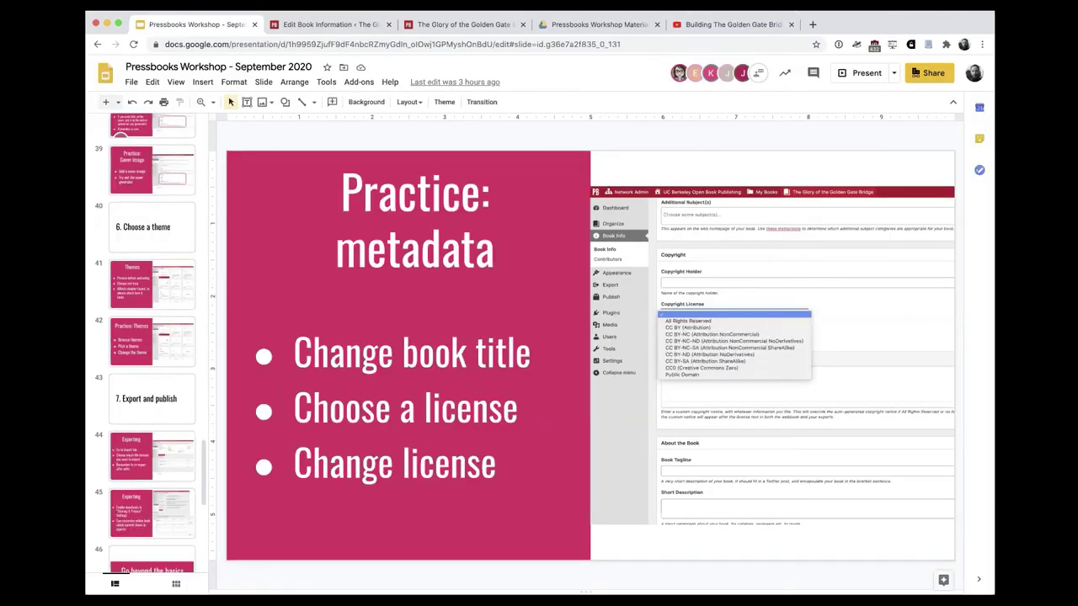
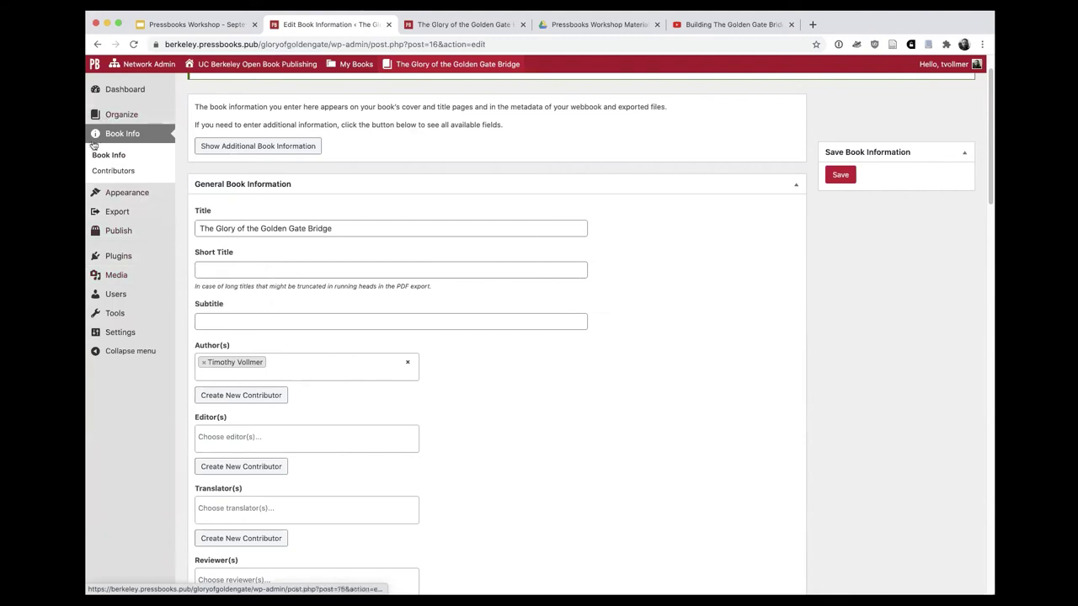
{"action": "left_click", "coordinate": [118, 215]}
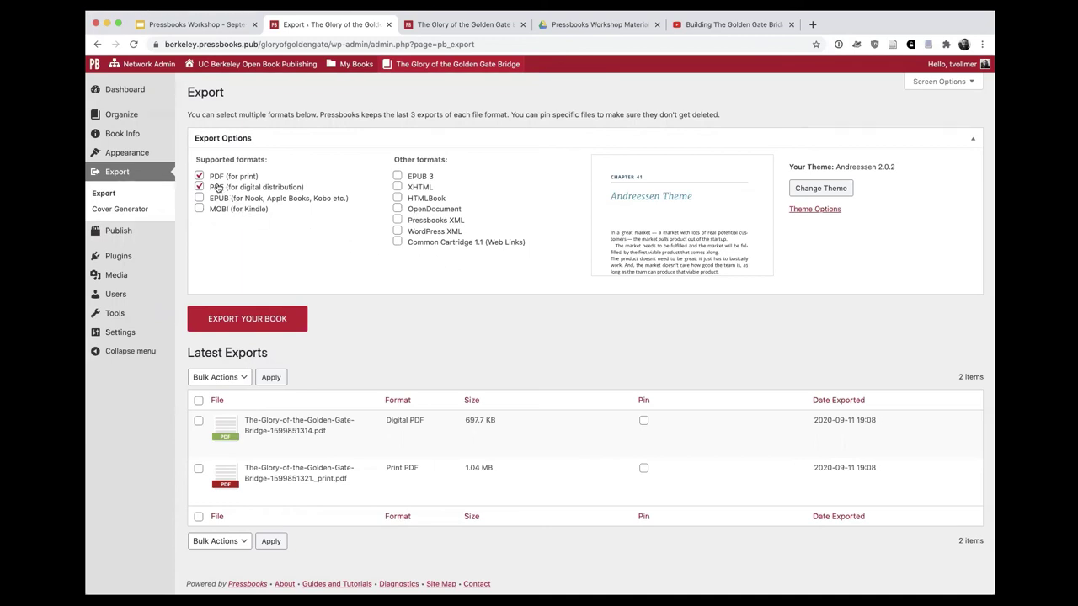
{"action": "left_click", "coordinate": [199, 208]}
{"action": "left_click", "coordinate": [238, 325]}
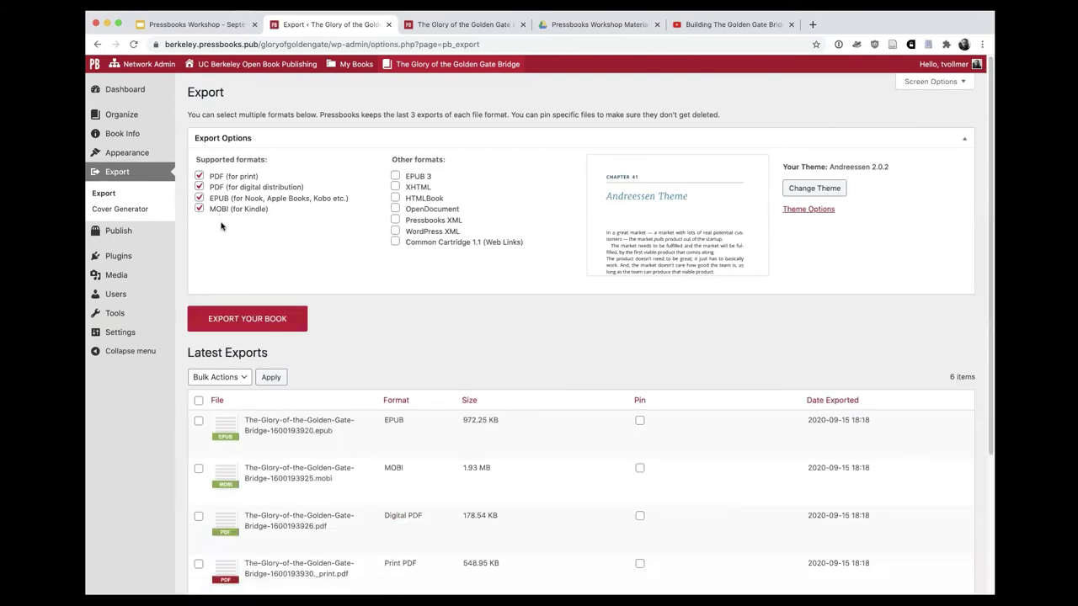
{"action": "scroll", "coordinate": [239, 246], "scroll_direction": "down", "scroll_amount": 2}
{"action": "scroll", "coordinate": [239, 246], "scroll_direction": "down", "scroll_amount": 1}
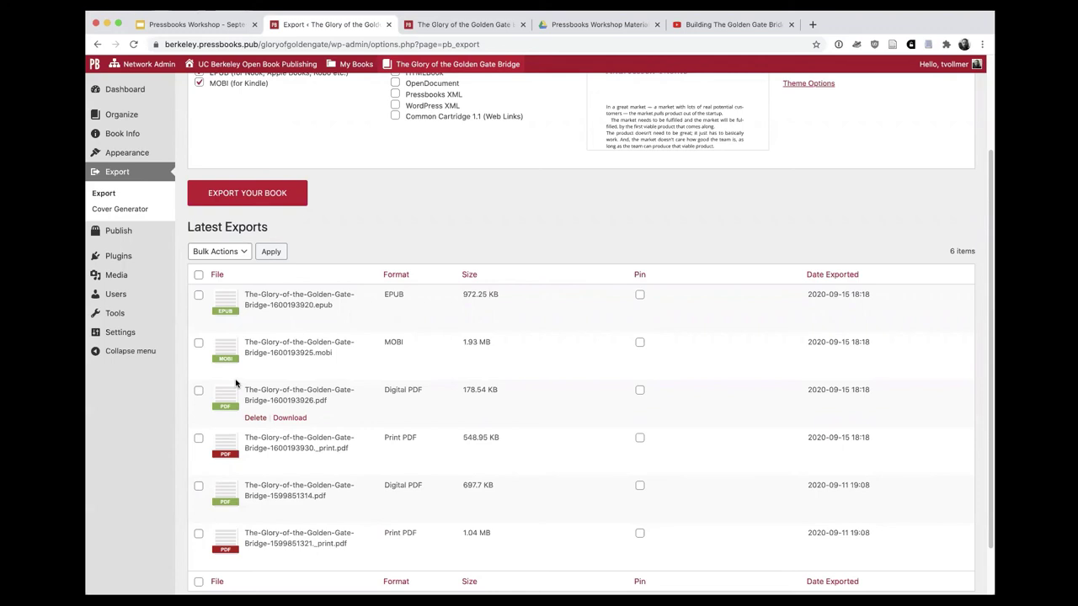
{"action": "scroll", "coordinate": [236, 384], "scroll_direction": "up", "scroll_amount": 3}
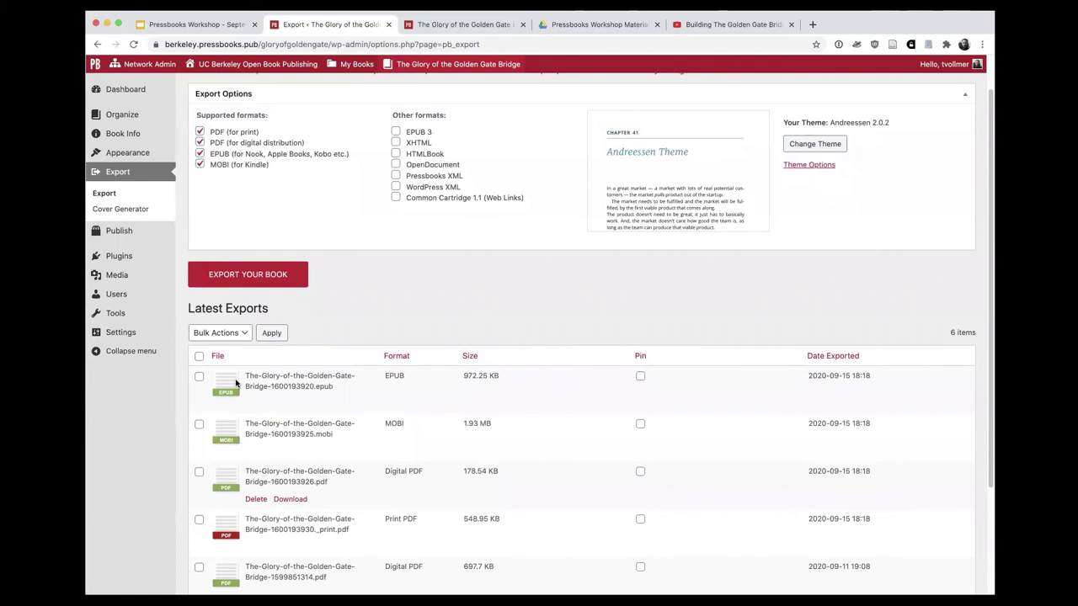
{"action": "mouse_move", "coordinate": [236, 384]}
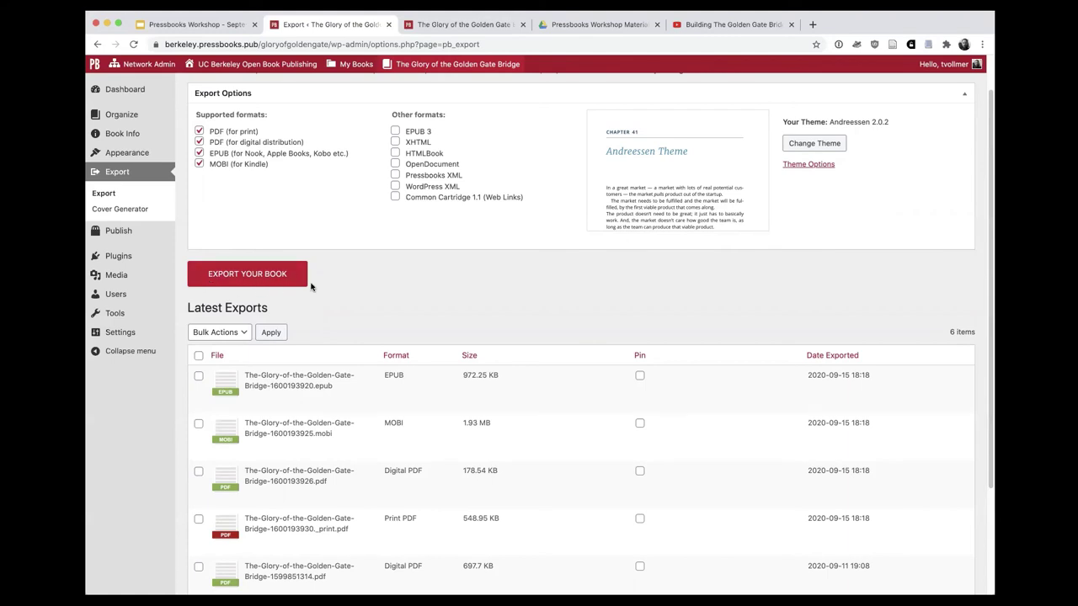
{"action": "scroll", "coordinate": [311, 287], "scroll_direction": "up", "scroll_amount": 2}
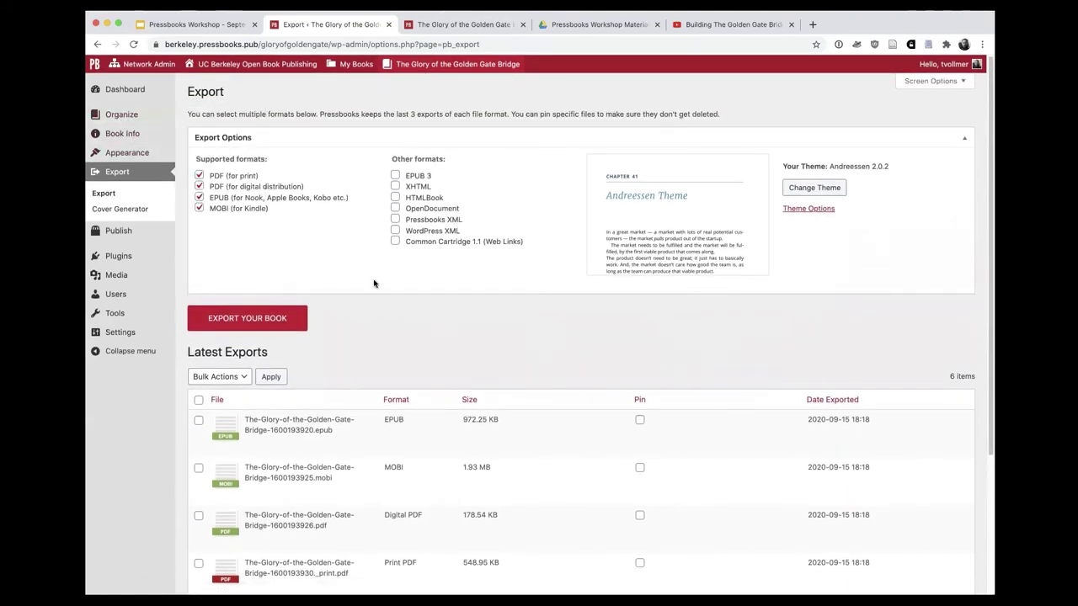
Exclude the Design of the Golden Gate Bridge chapter from the web and exports, and re-export the book in the four supported formats
{"action": "left_click", "coordinate": [138, 119]}
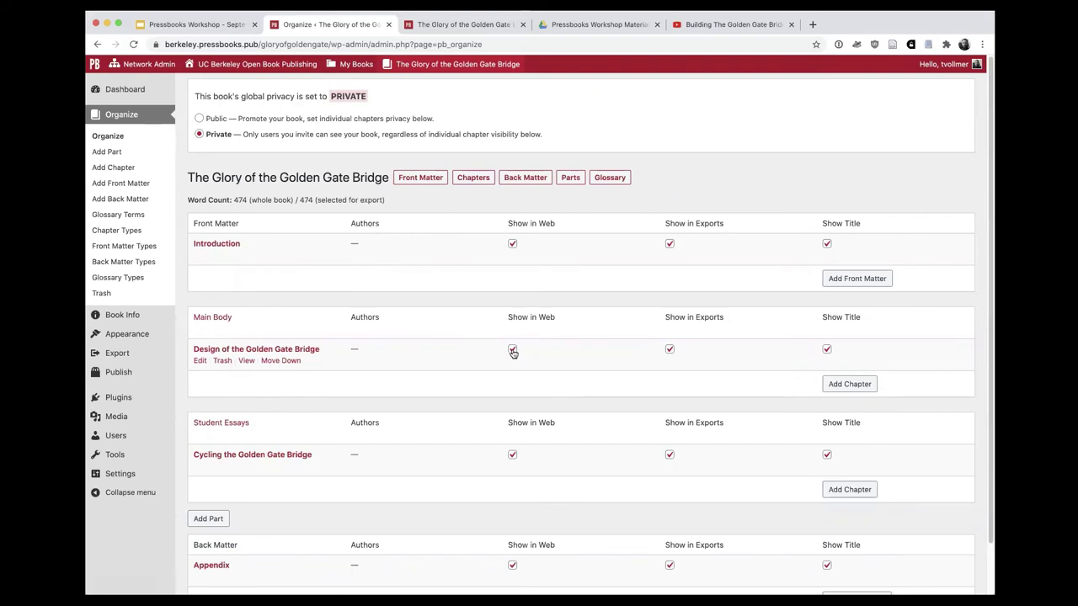
{"action": "left_click", "coordinate": [512, 350]}
{"action": "left_click", "coordinate": [669, 349]}
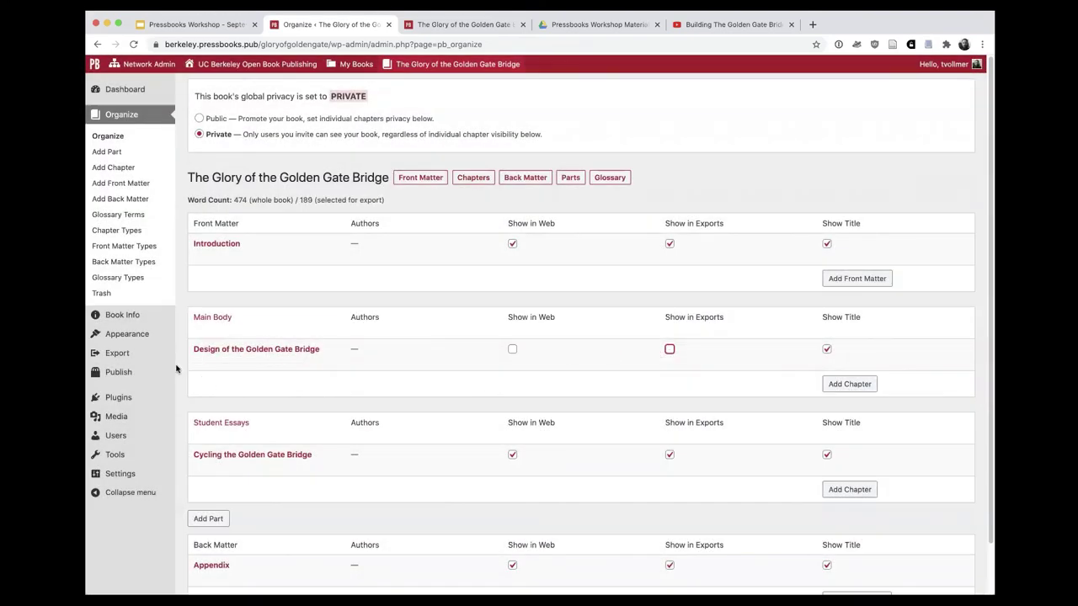
{"action": "left_click", "coordinate": [118, 354]}
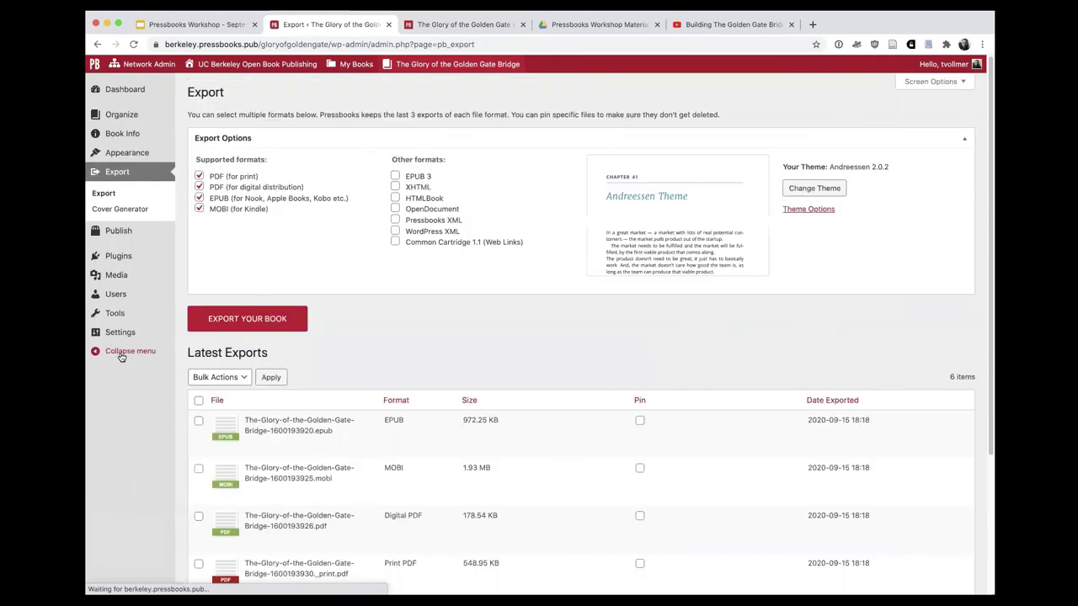
{"action": "left_click", "coordinate": [250, 317]}
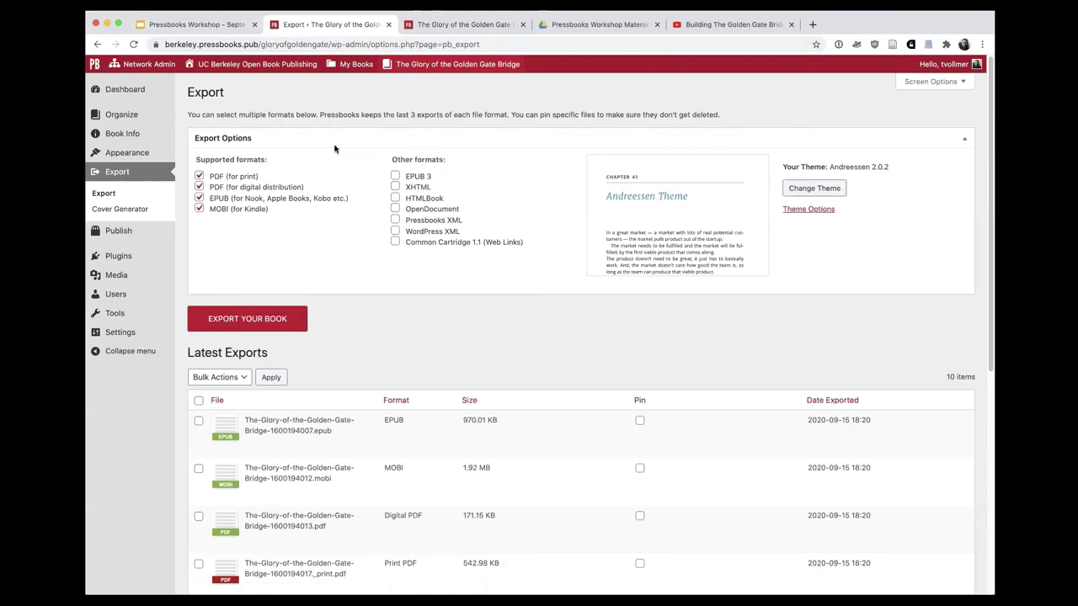
Review the book's organization page, and save the Sharing & Privacy settings with the latest export files free to everyone on the homepage
{"action": "left_click", "coordinate": [104, 116]}
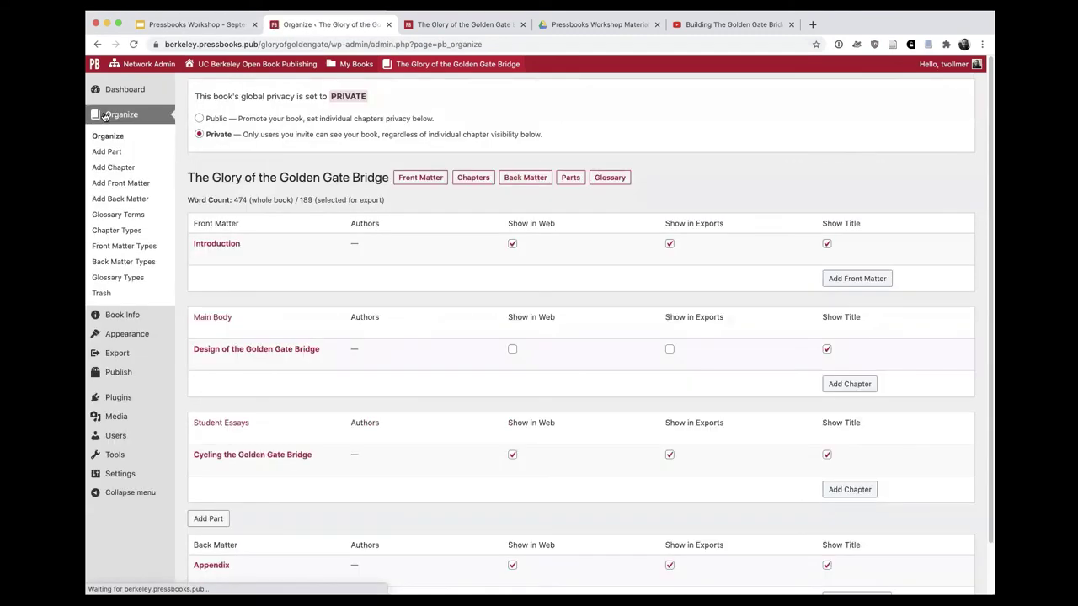
{"action": "scroll", "coordinate": [252, 505], "scroll_direction": "down", "scroll_amount": 2}
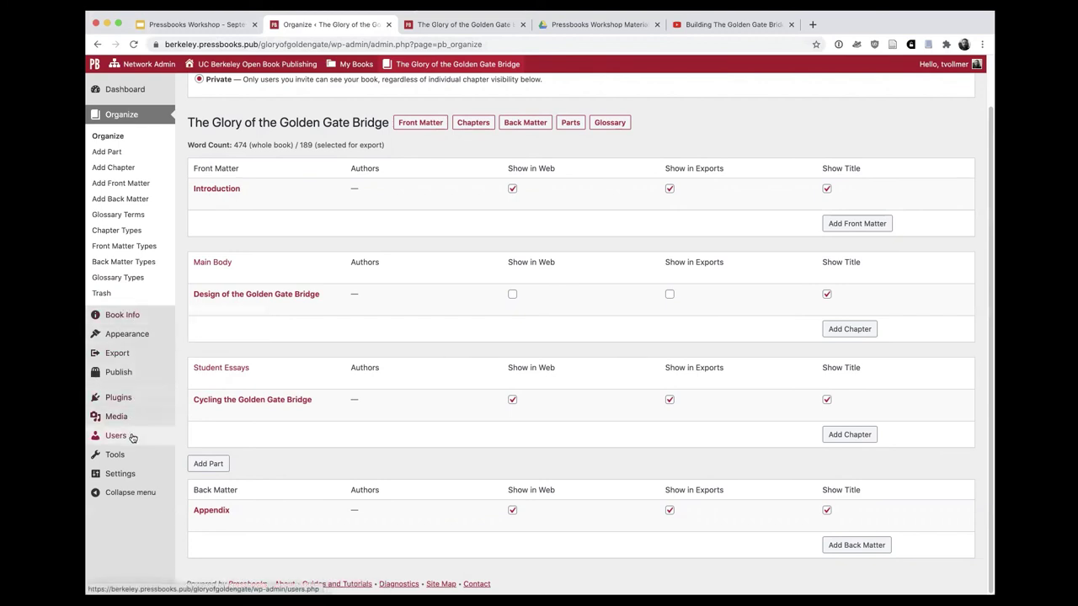
{"action": "mouse_move", "coordinate": [119, 476]}
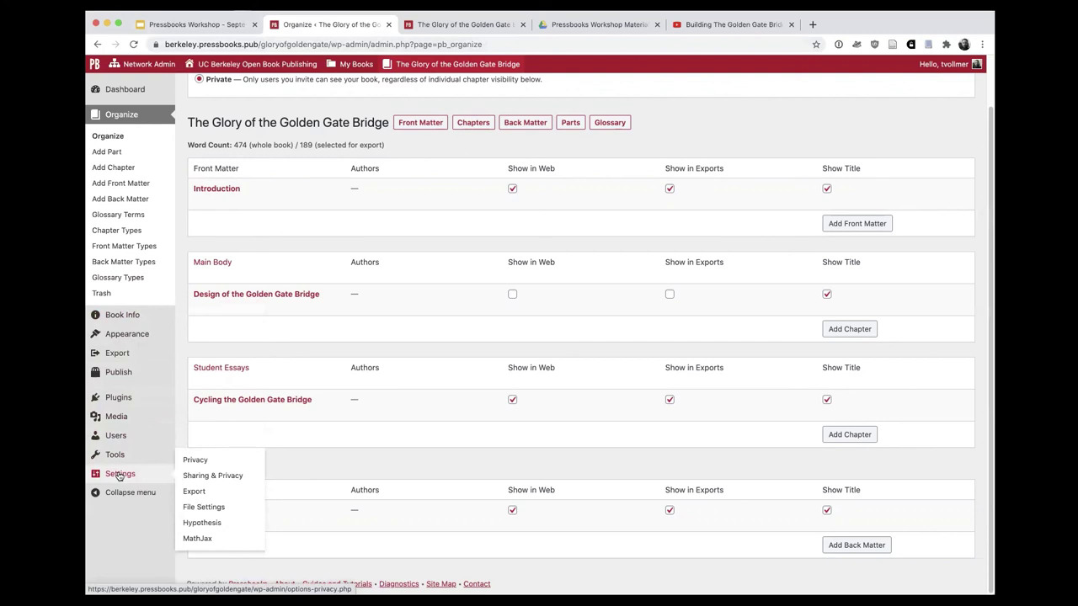
{"action": "left_click", "coordinate": [203, 476]}
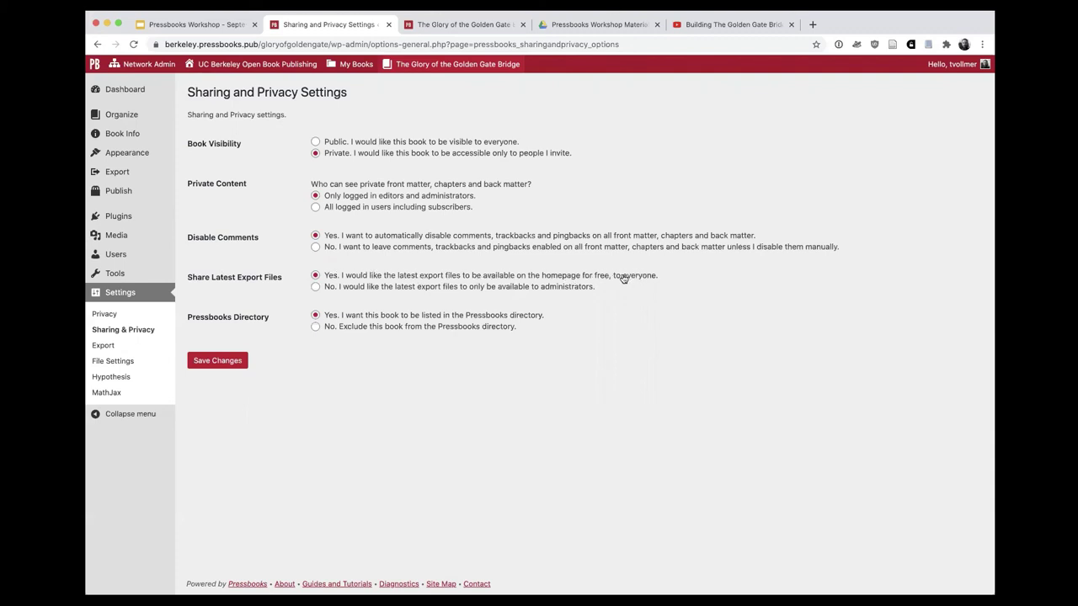
{"action": "left_click", "coordinate": [224, 361]}
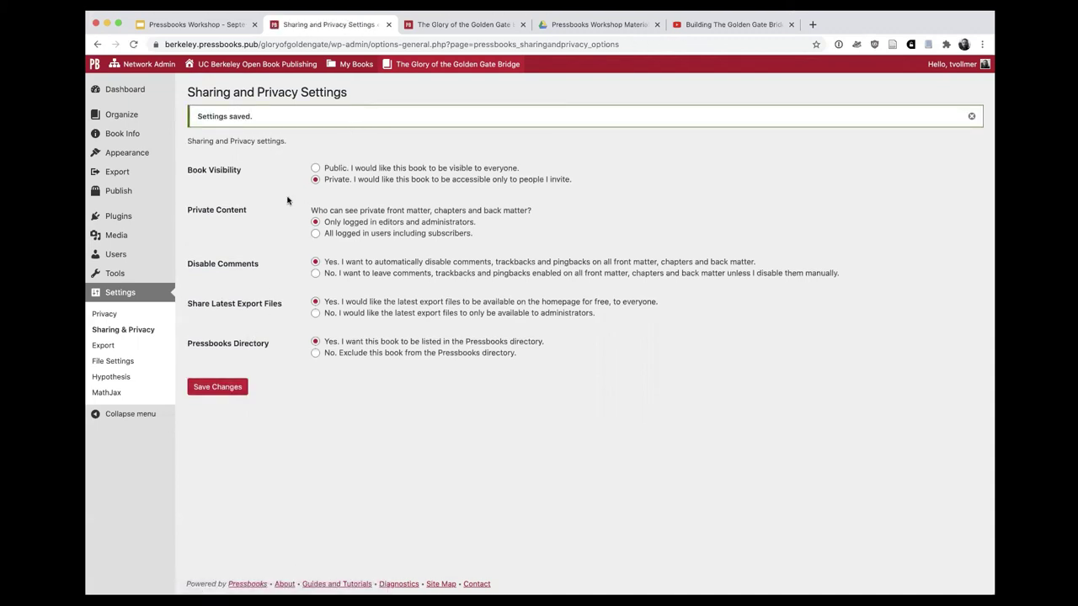
Examine the download formats offered on the book's homepage, and switch to the workshop presentation in Google Slides
{"action": "left_click", "coordinate": [443, 27]}
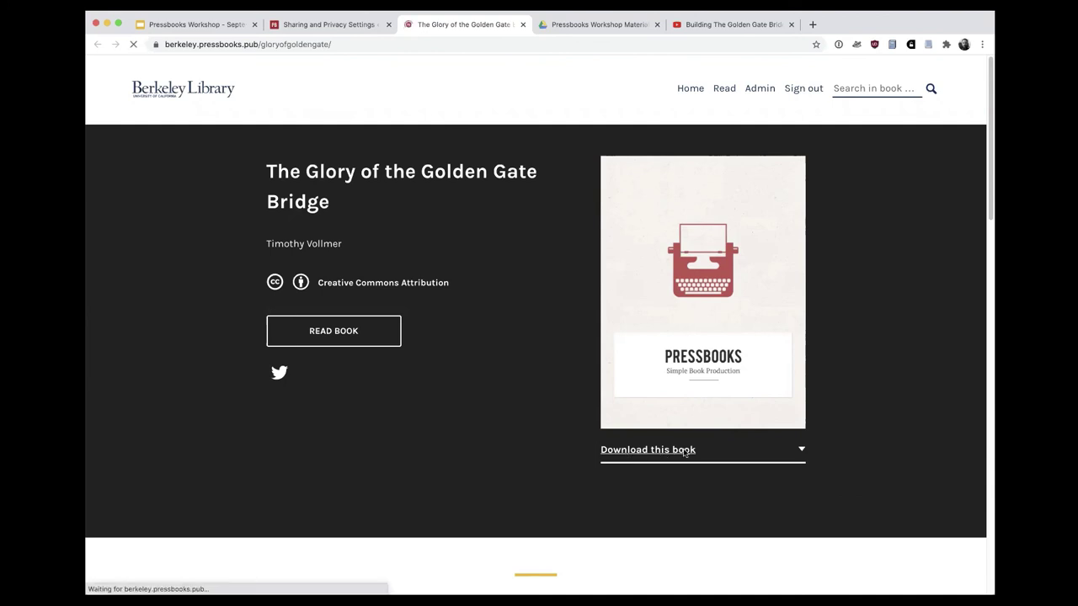
{"action": "left_click", "coordinate": [694, 451]}
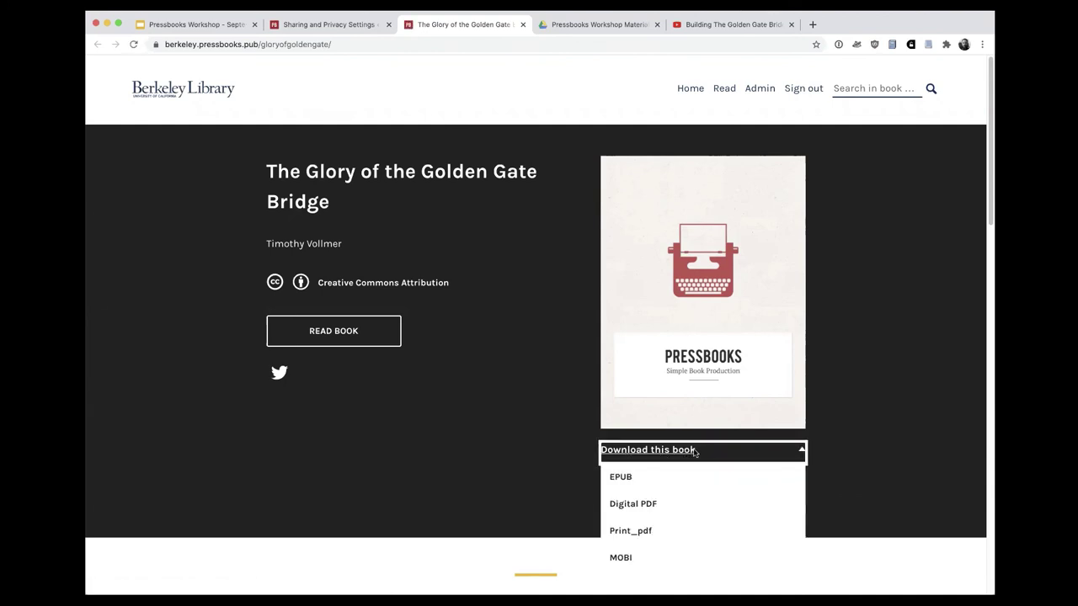
{"action": "scroll", "coordinate": [665, 459], "scroll_direction": "down", "scroll_amount": 1}
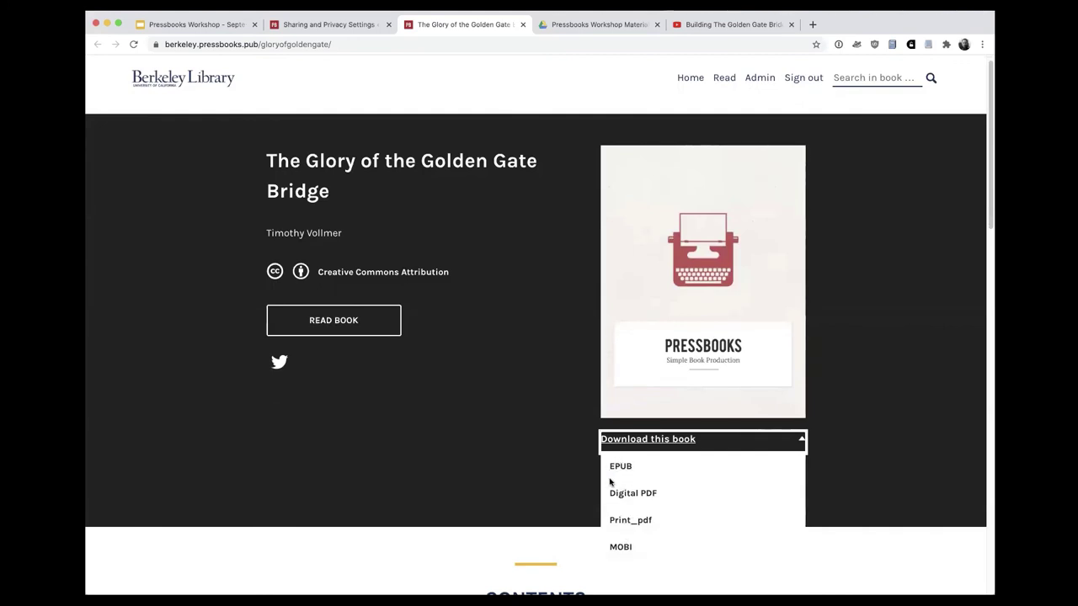
{"action": "scroll", "coordinate": [617, 489], "scroll_direction": "down", "scroll_amount": 1}
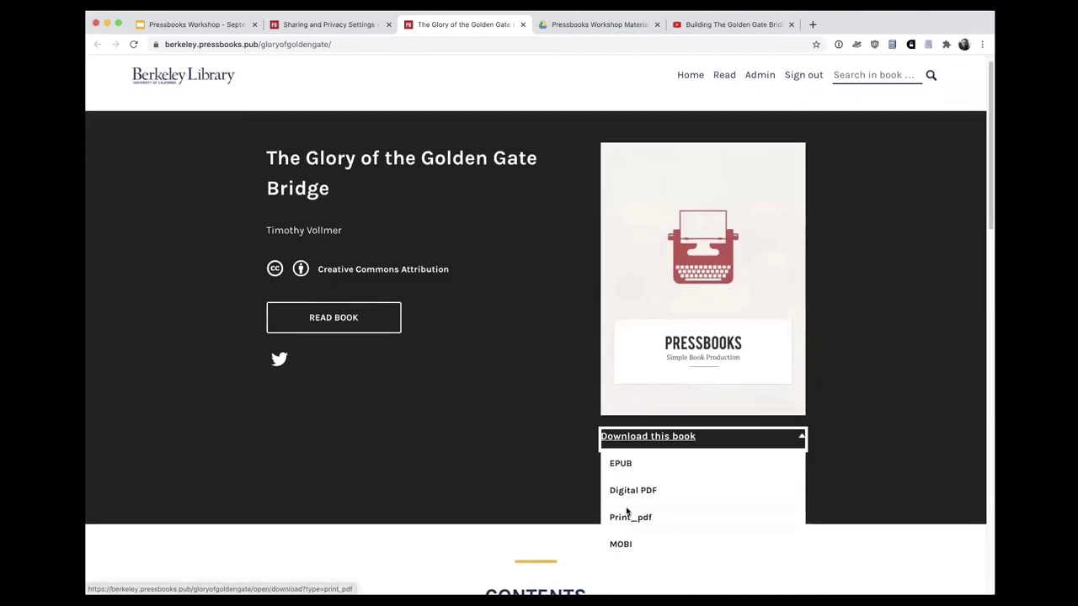
{"action": "scroll", "coordinate": [617, 543], "scroll_direction": "up", "scroll_amount": 1}
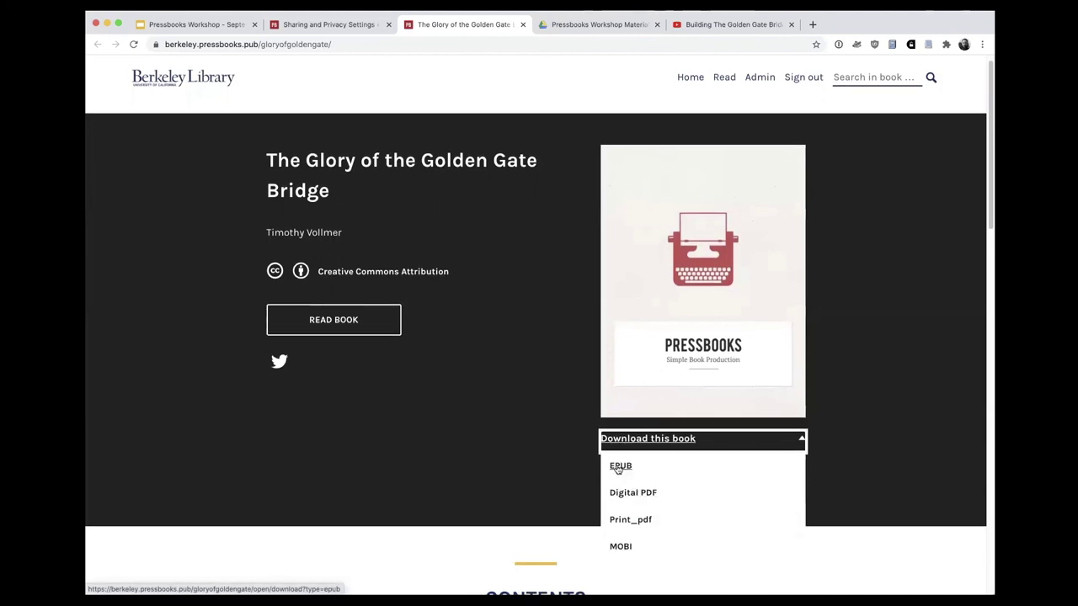
{"action": "scroll", "coordinate": [564, 450], "scroll_direction": "up", "scroll_amount": 1}
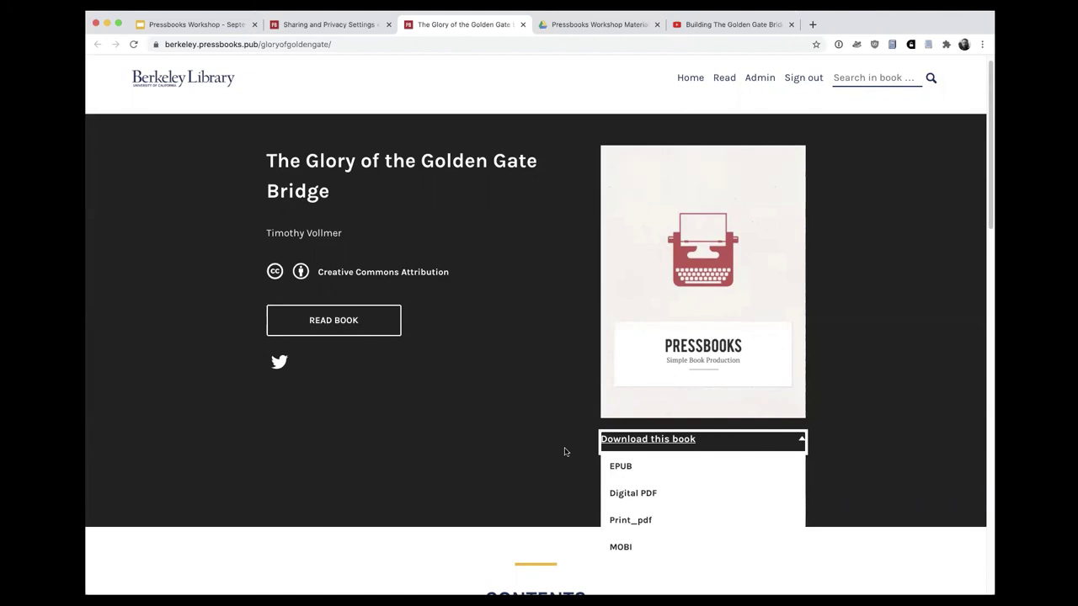
{"action": "scroll", "coordinate": [564, 452], "scroll_direction": "down", "scroll_amount": 1}
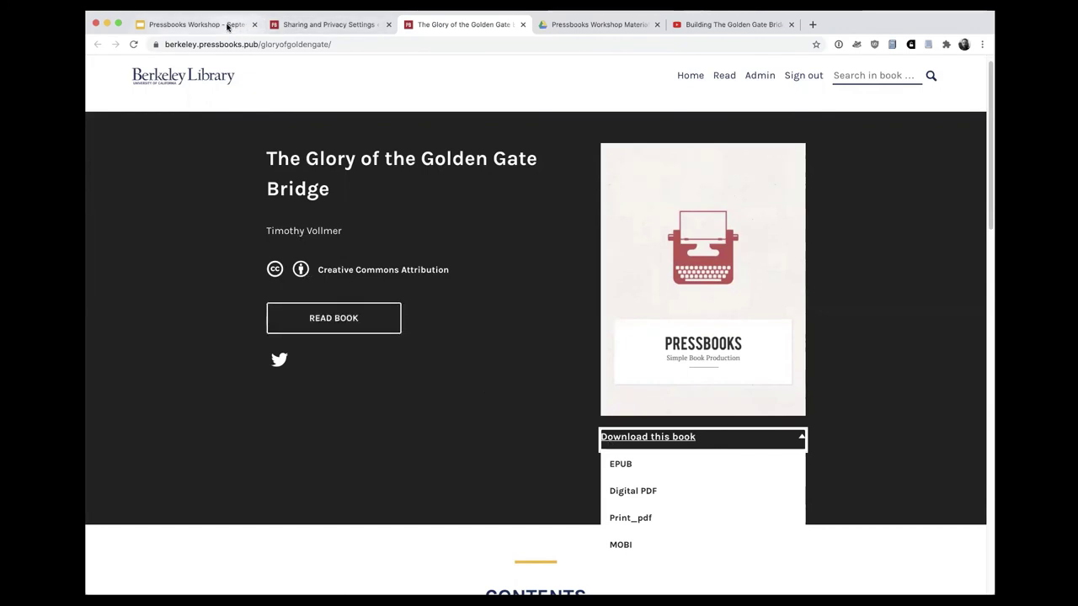
{"action": "left_click", "coordinate": [229, 26]}
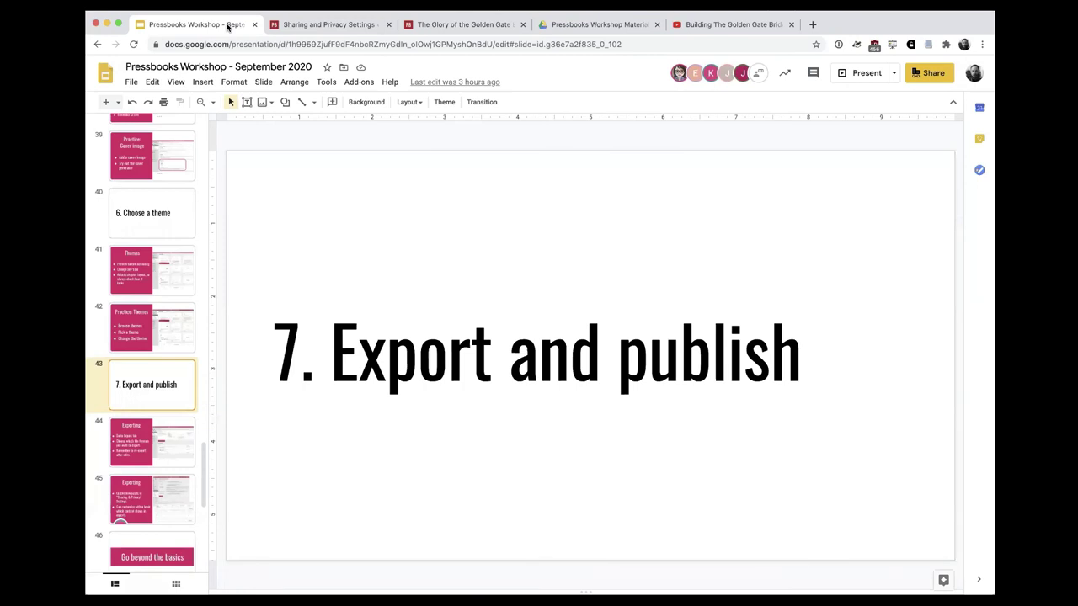